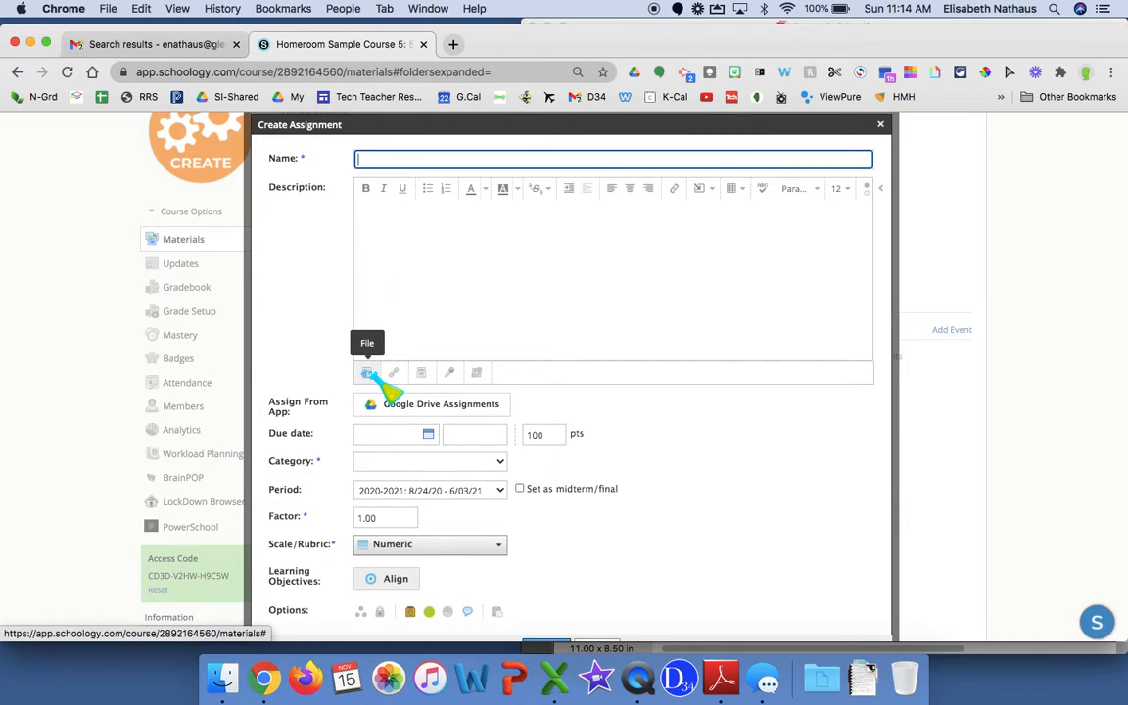
# Name the assignment "Writing Assignment" and set its due date to 11/16/20
pyautogui.write('Writing Assign')
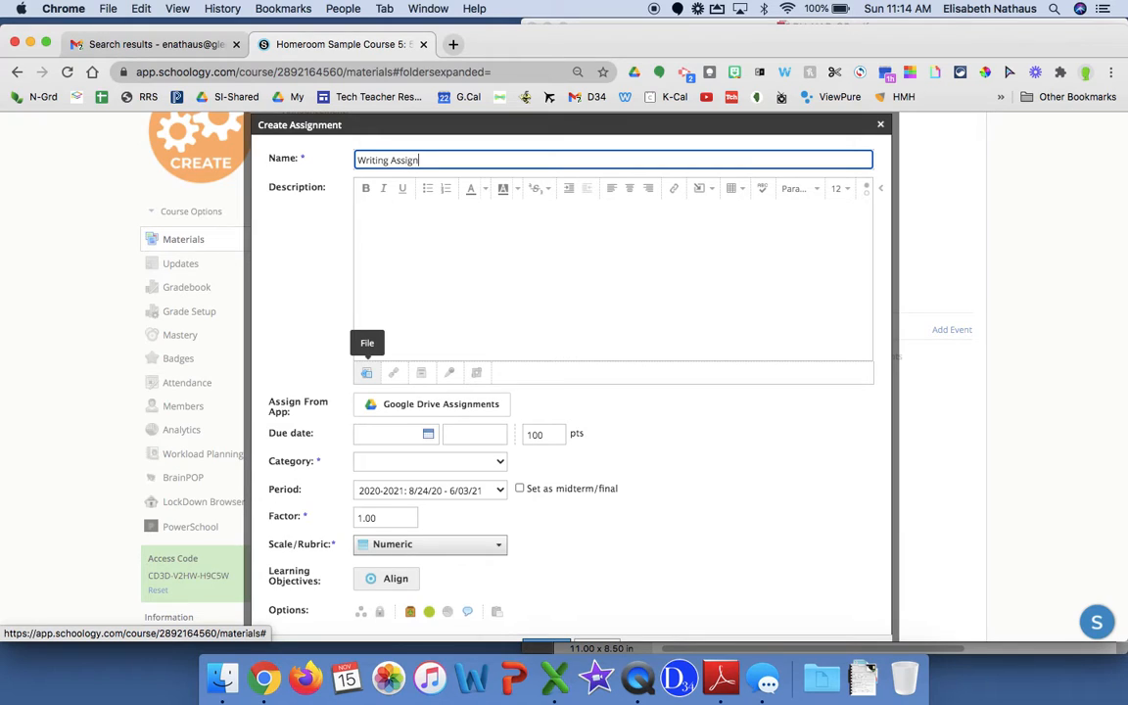
pyautogui.write('ment')
pyautogui.click(390, 301)
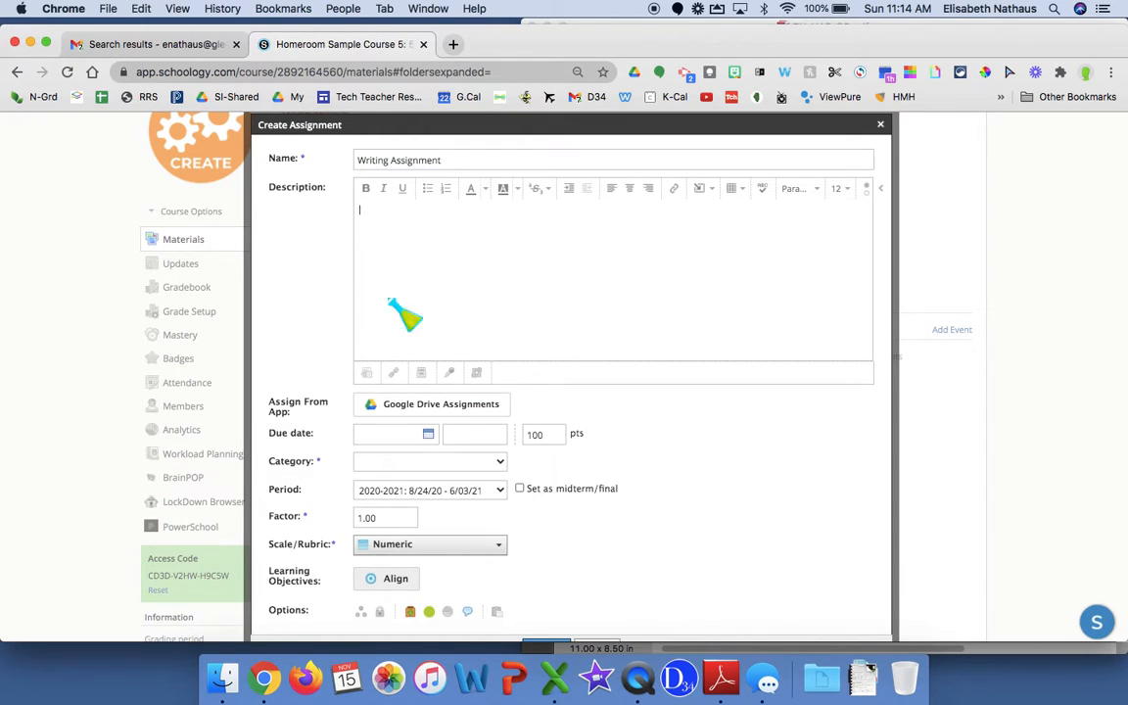
pyautogui.click(430, 436)
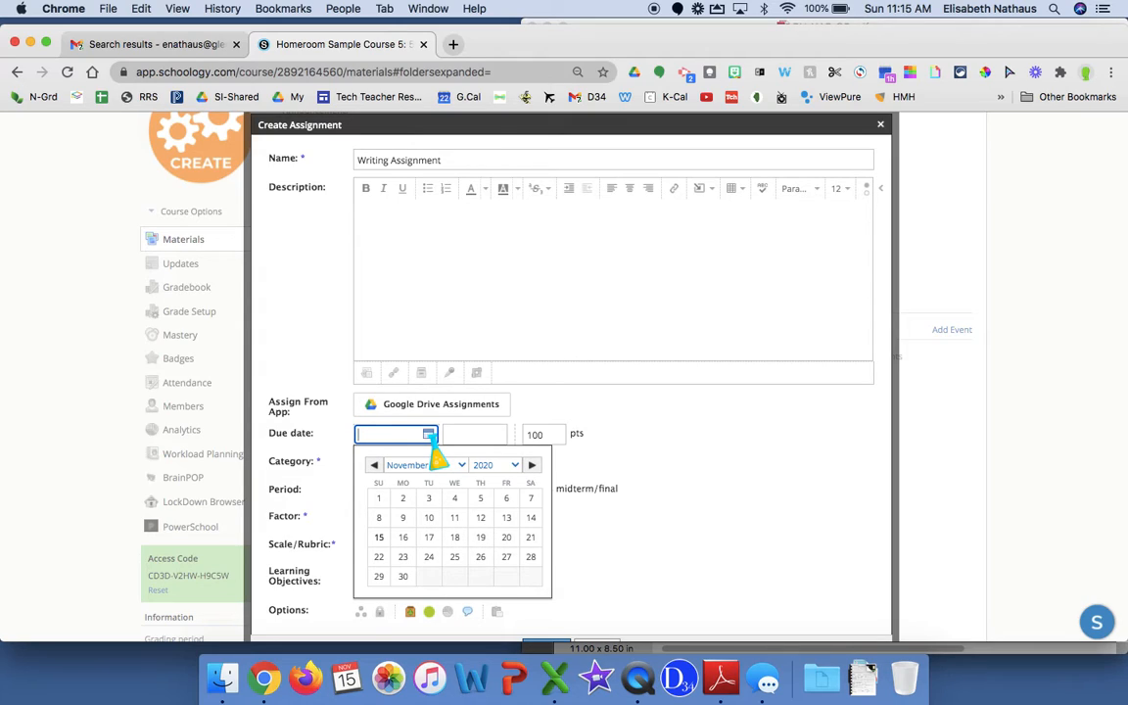
pyautogui.click(402, 537)
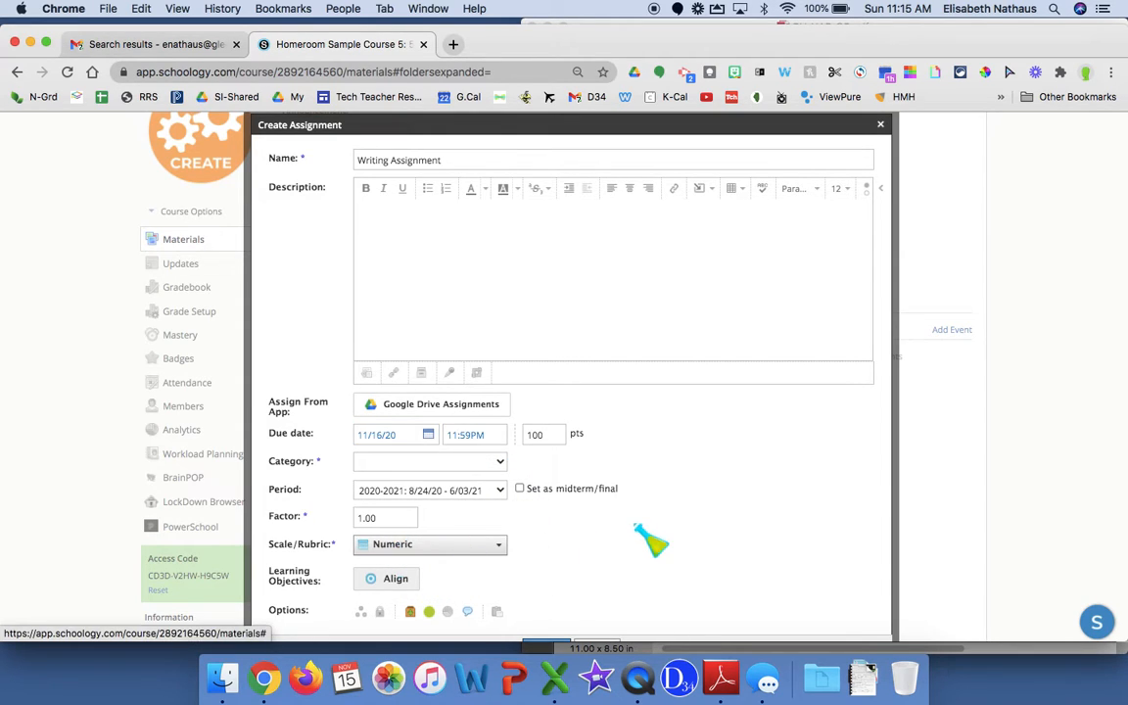
# Set the assignment's category to Classwork
pyautogui.scroll(-3, 655, 533)
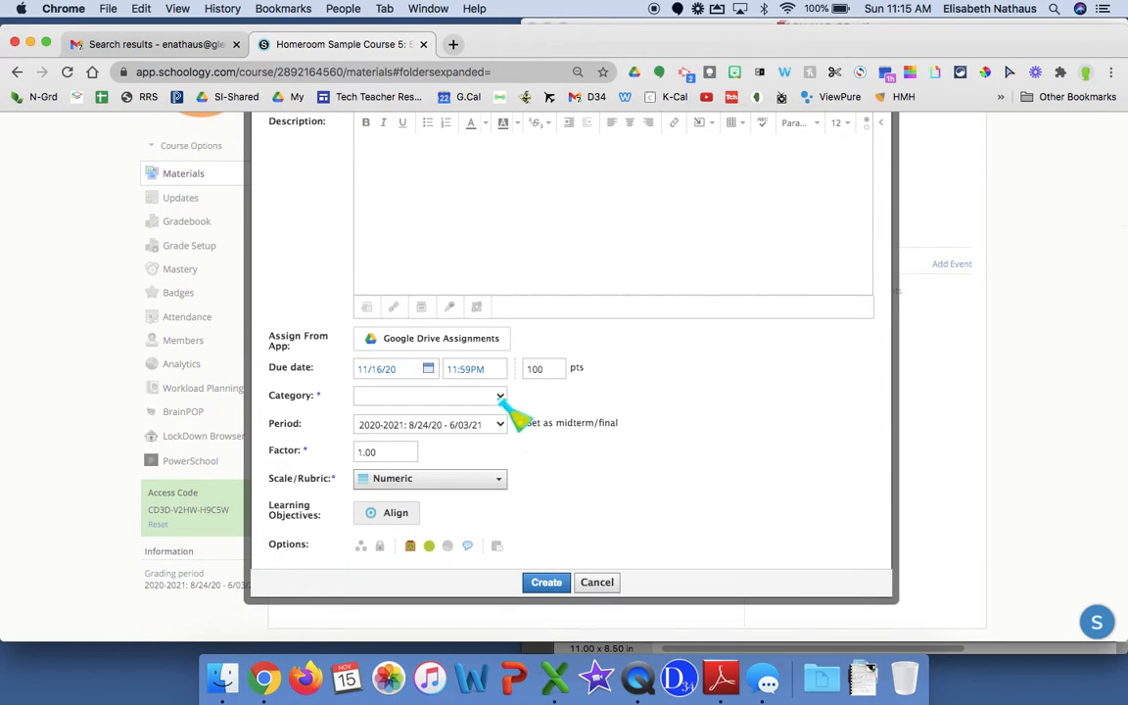
pyautogui.click(497, 398)
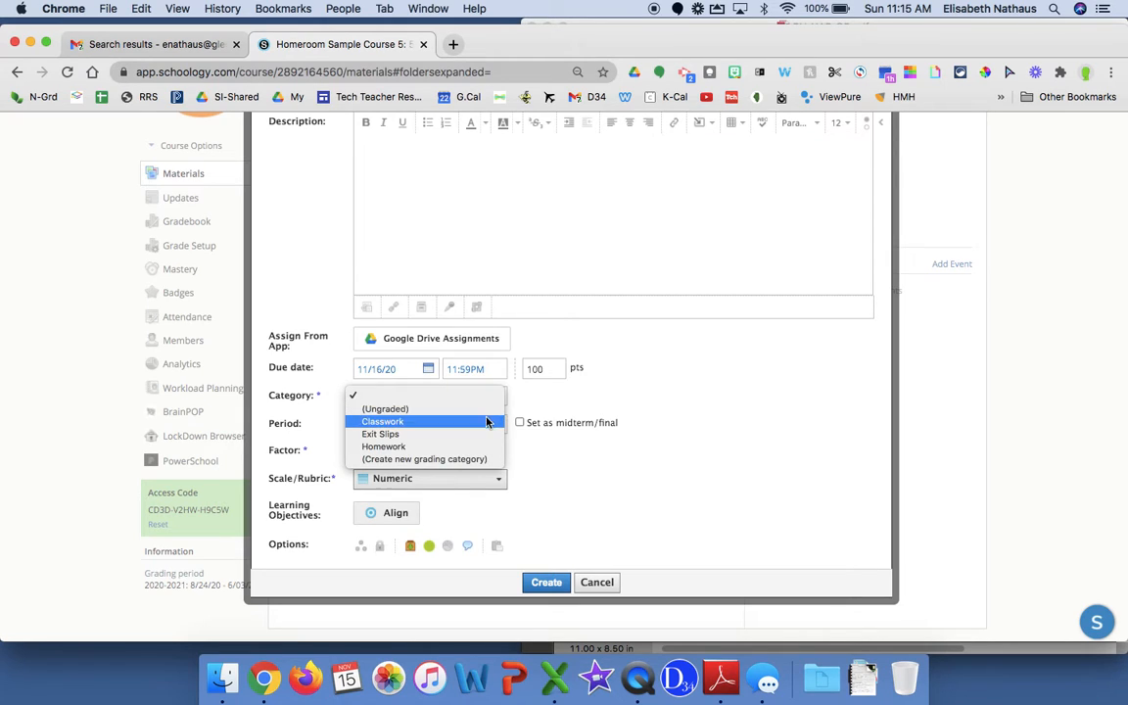
pyautogui.click(486, 421)
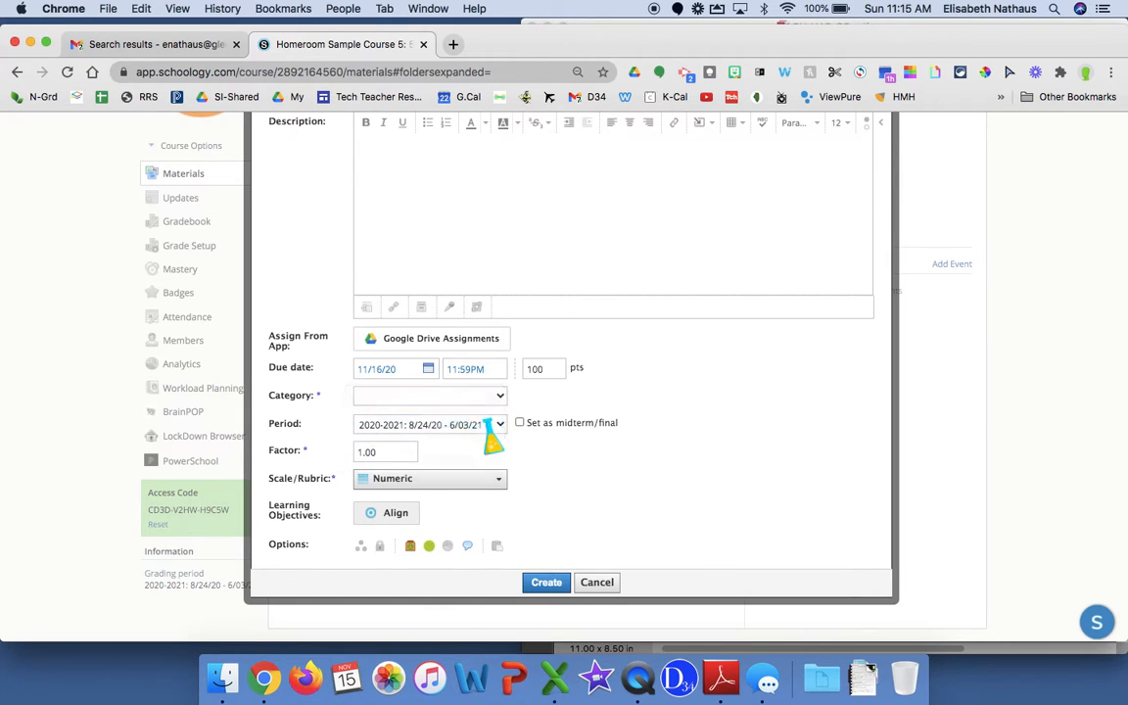
pyautogui.scroll(3, 493, 429)
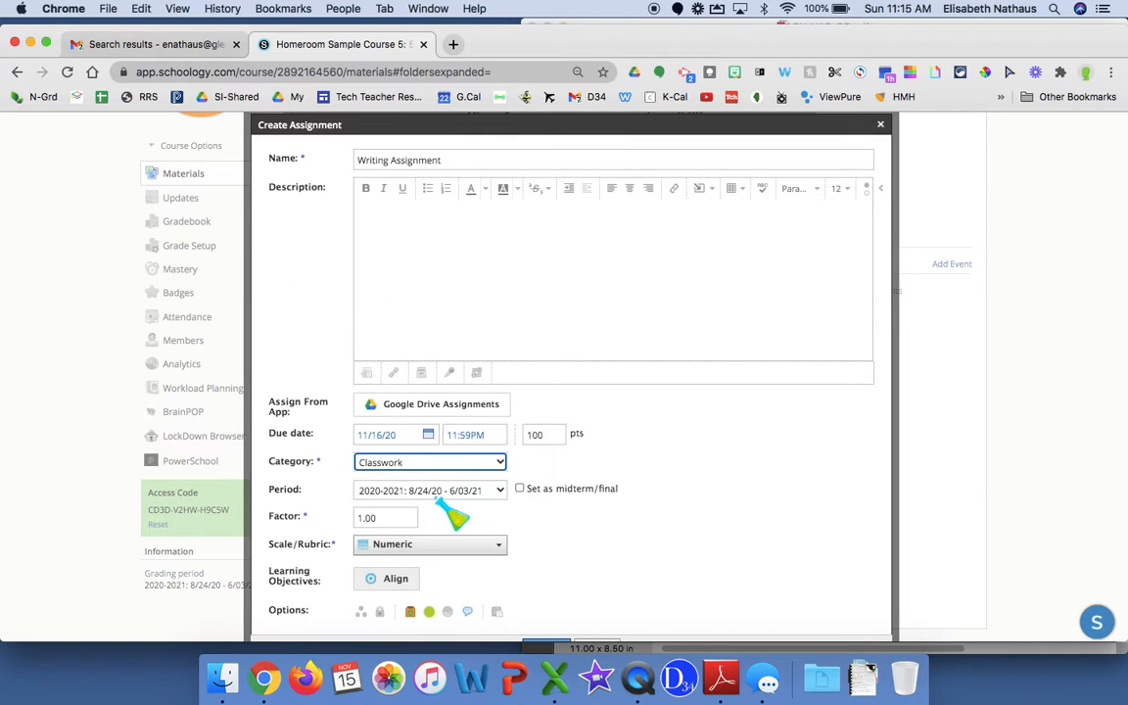
# Create a new rubric for the assignment and title it "Rubric For Narrative Writing", consulting the narrative rubric PDF
pyautogui.scroll(-2, 453, 470)
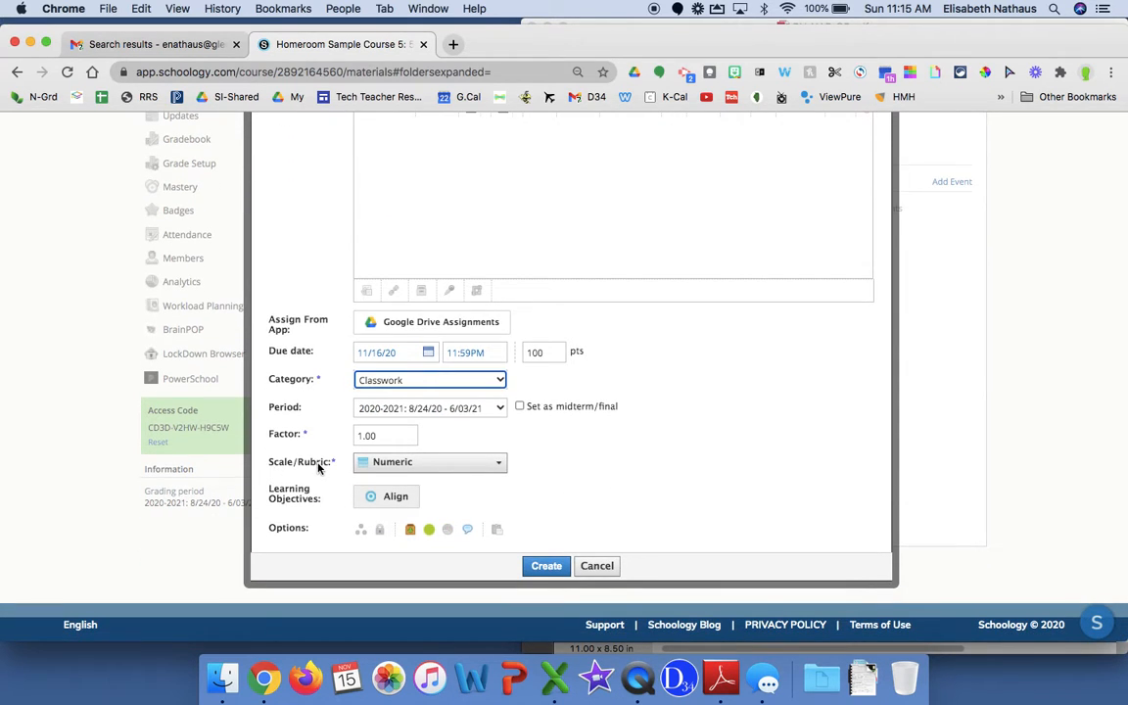
pyautogui.click(422, 466)
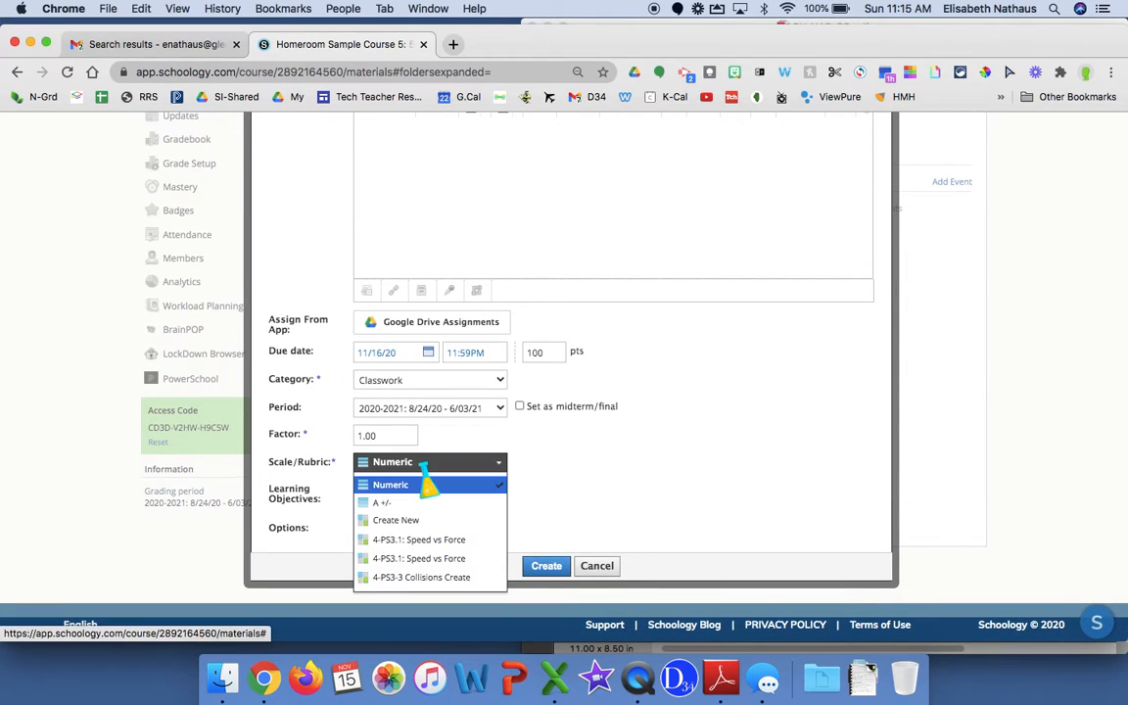
pyautogui.click(411, 523)
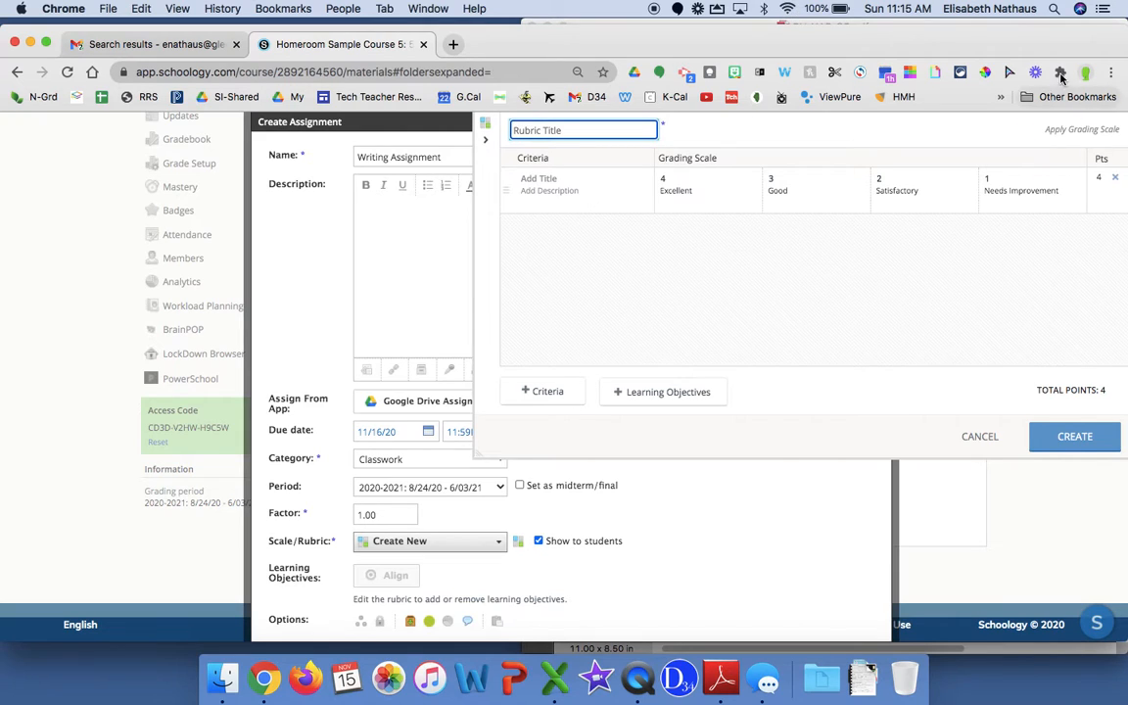
pyautogui.moveTo(573, 41); pyautogui.dragTo(286, 166)
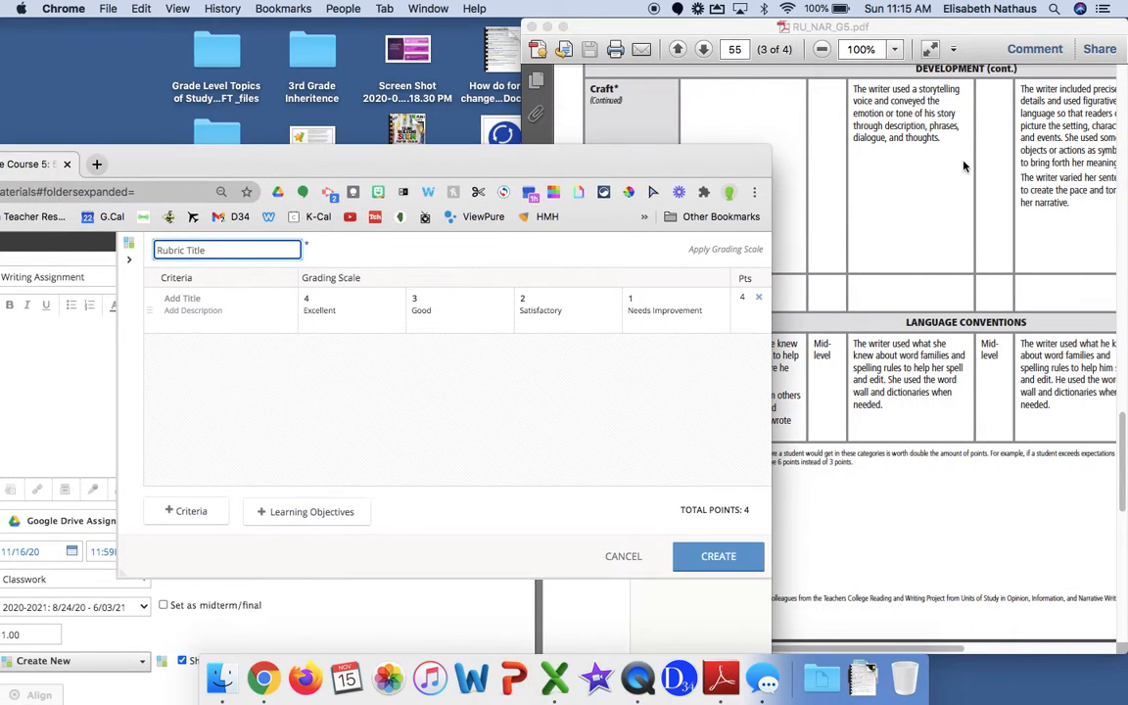
pyautogui.scroll(10, 969, 166)
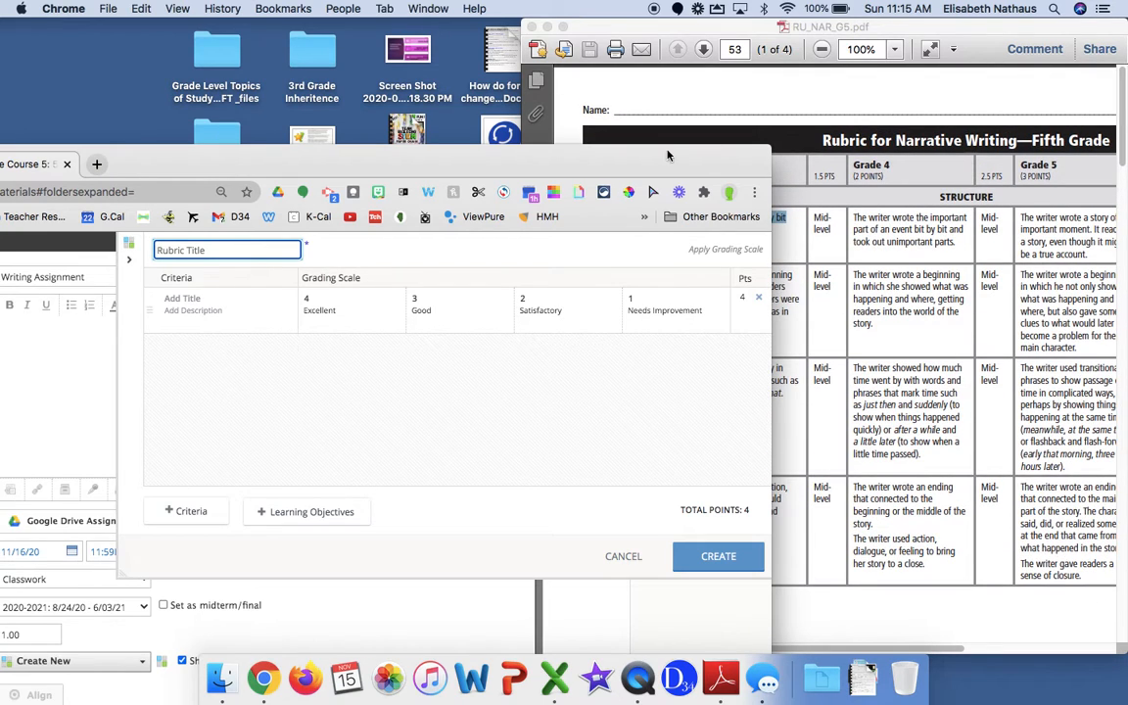
pyautogui.moveTo(438, 148); pyautogui.dragTo(881, 28)
pyautogui.write('Rubric ')
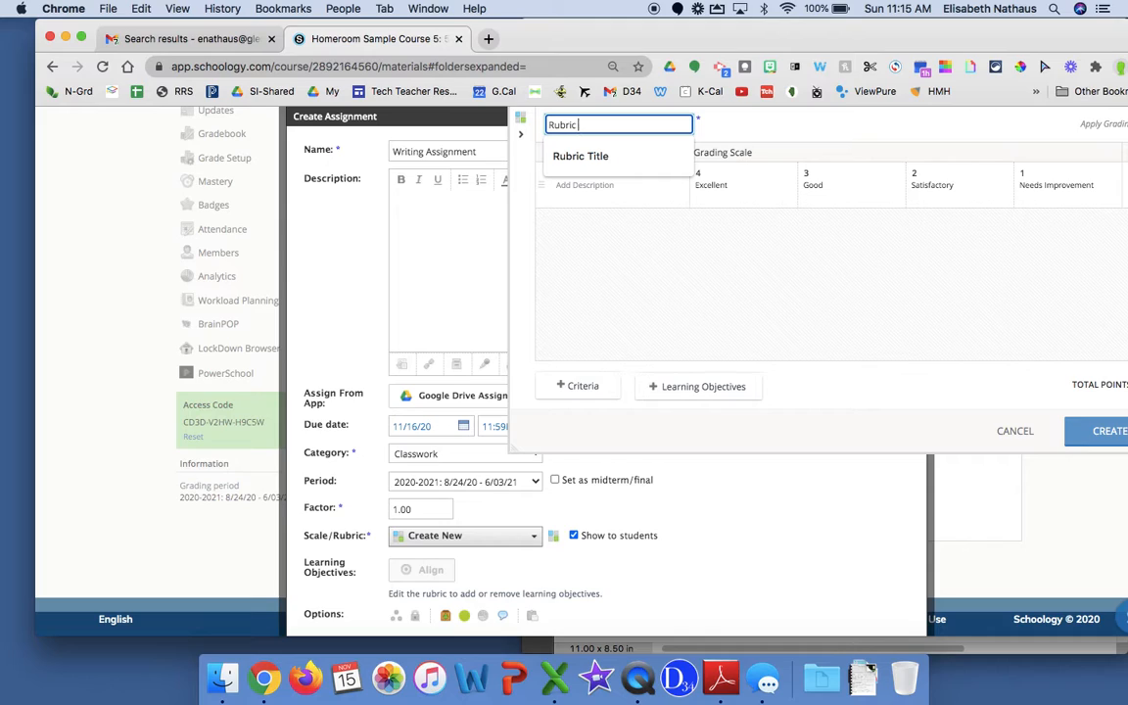
pyautogui.write('For Narrative Writing')
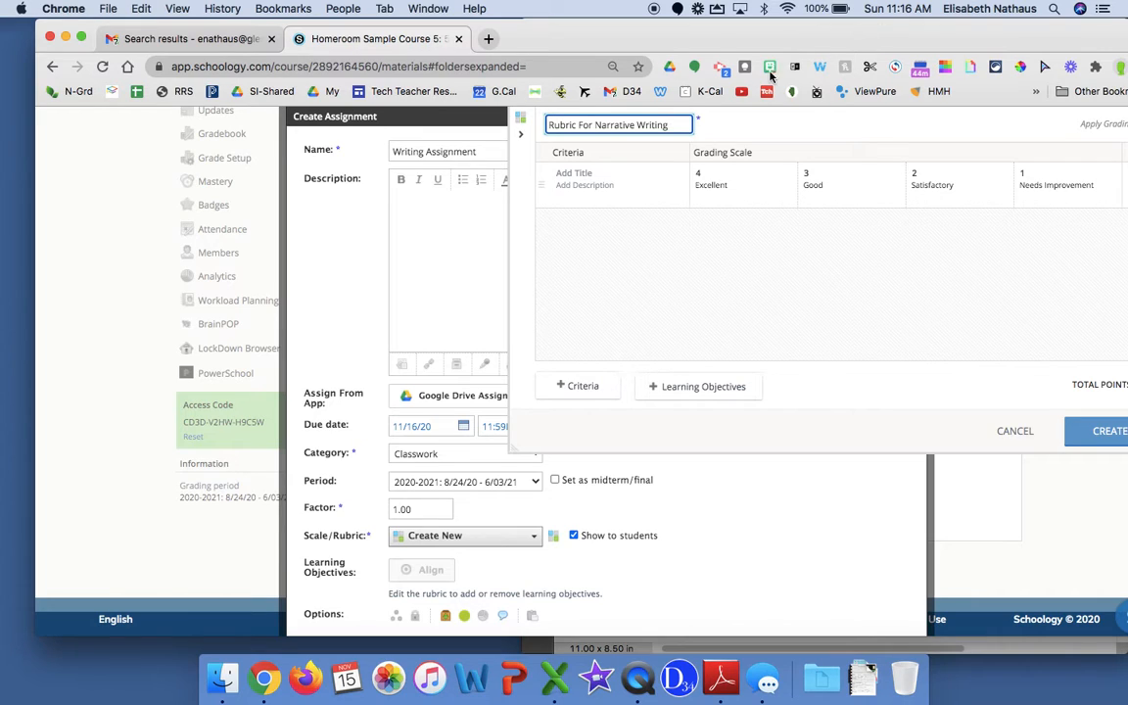
pyautogui.click(675, 270)
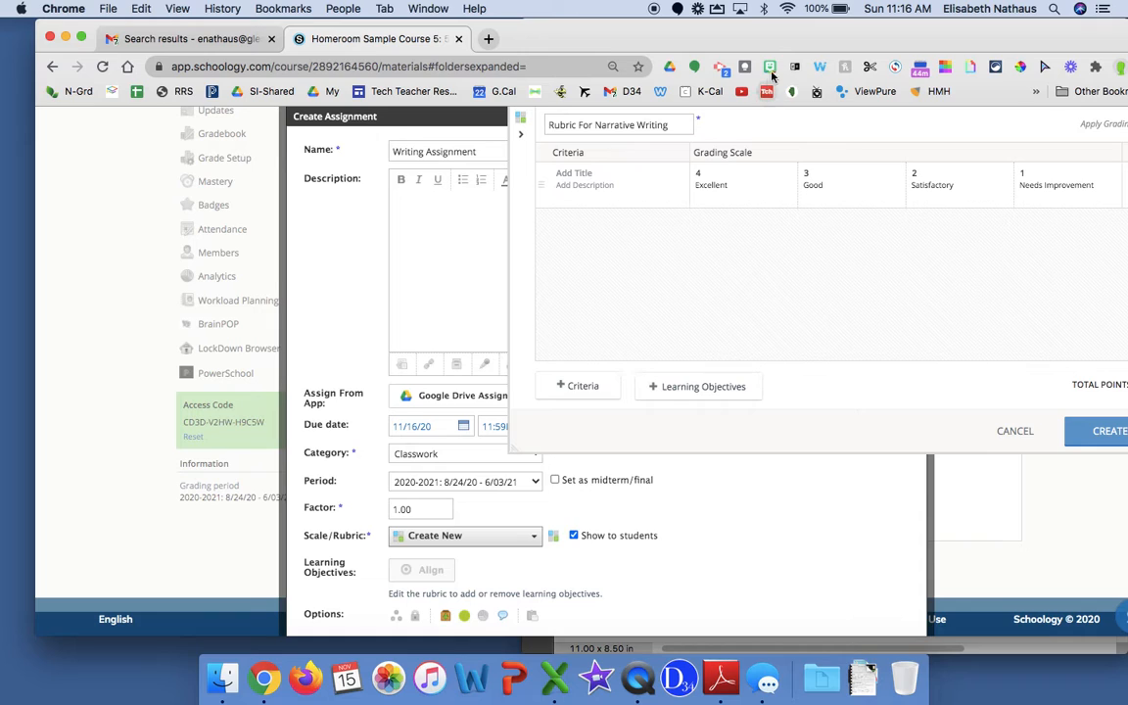
# Following the columns of the rubric PDF, label the 4-point level "6th Grade" and the 3-point level "5th Grade"
pyautogui.moveTo(768, 37); pyautogui.dragTo(571, 36)
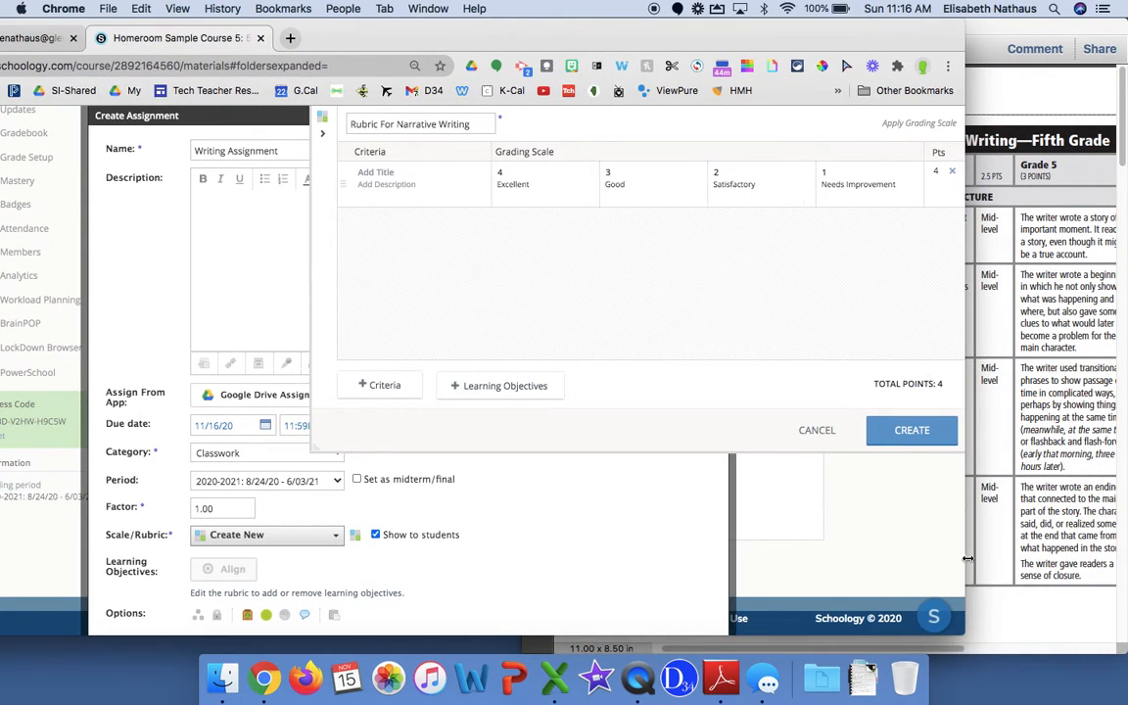
pyautogui.moveTo(959, 635); pyautogui.dragTo(1123, 636)
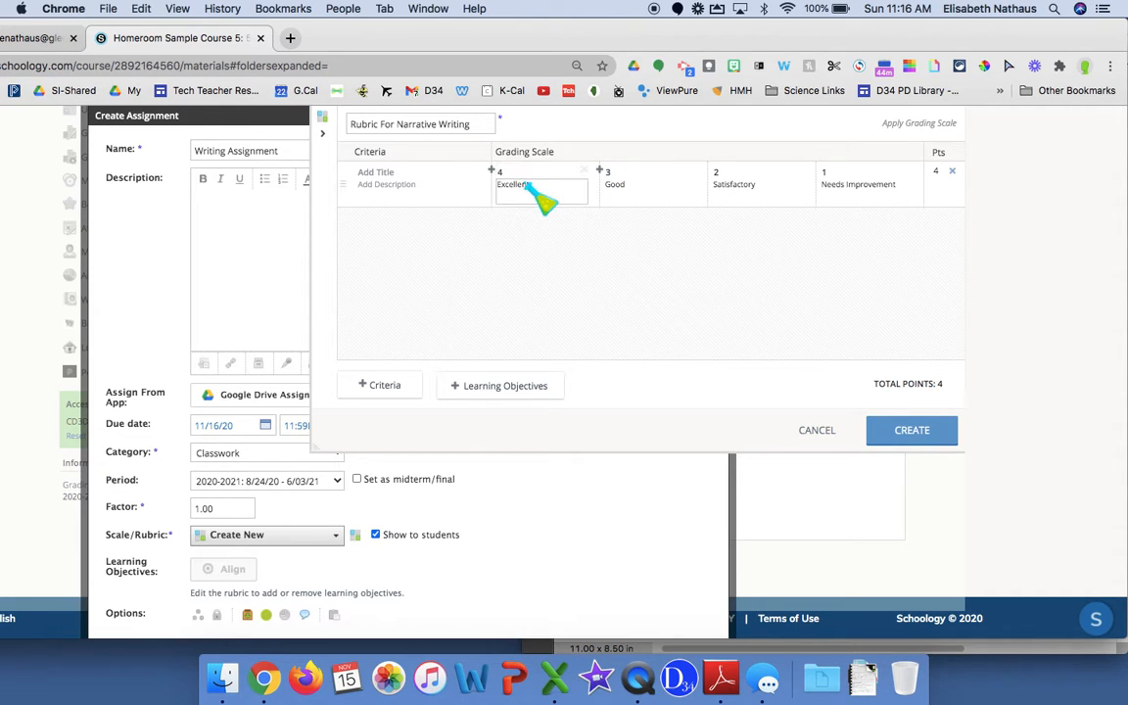
pyautogui.moveTo(764, 37); pyautogui.dragTo(764, 311)
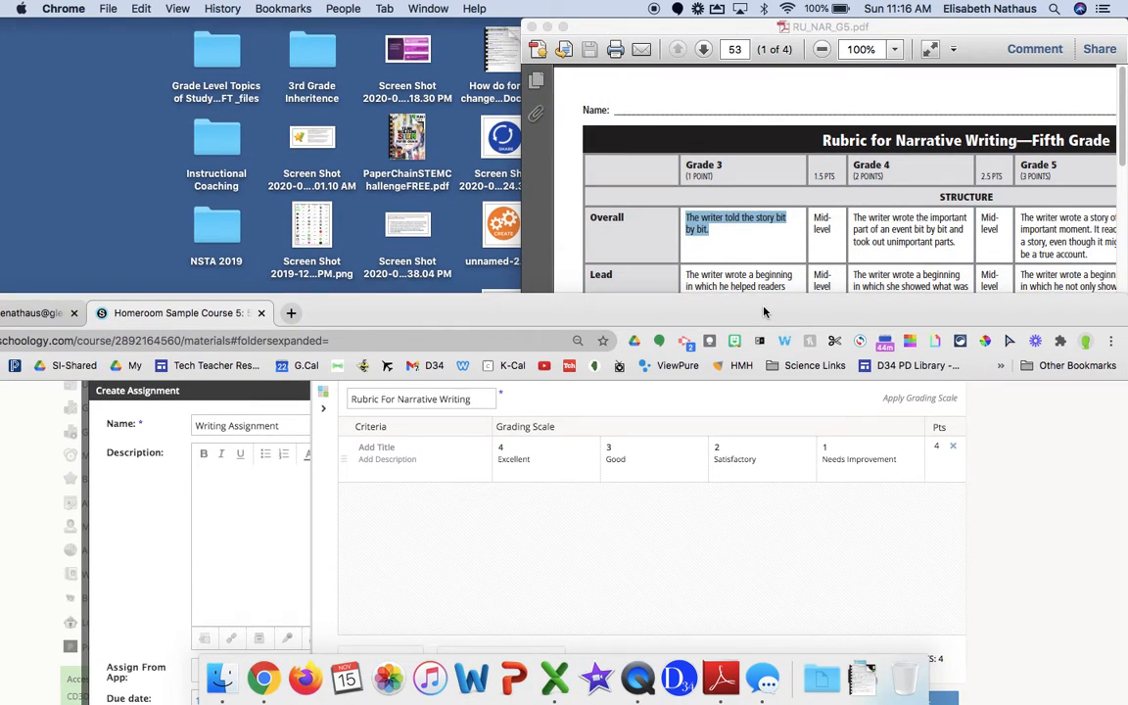
pyautogui.hscroll(5, 969, 221)
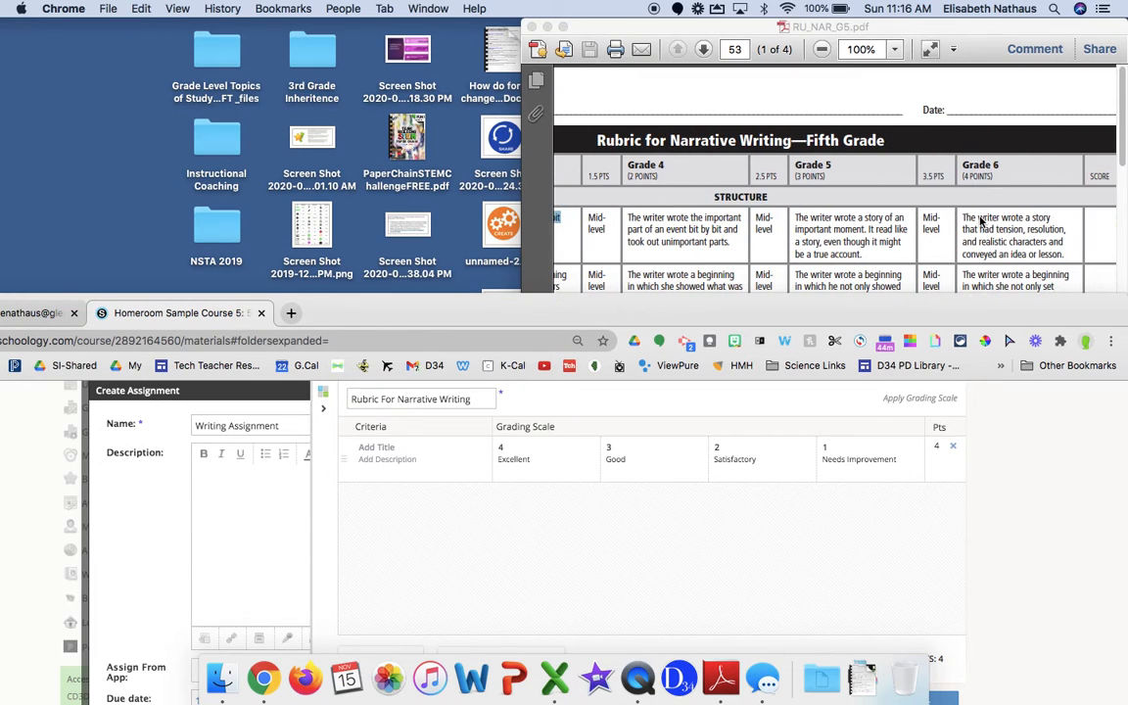
pyautogui.moveTo(803, 303); pyautogui.dragTo(818, 29)
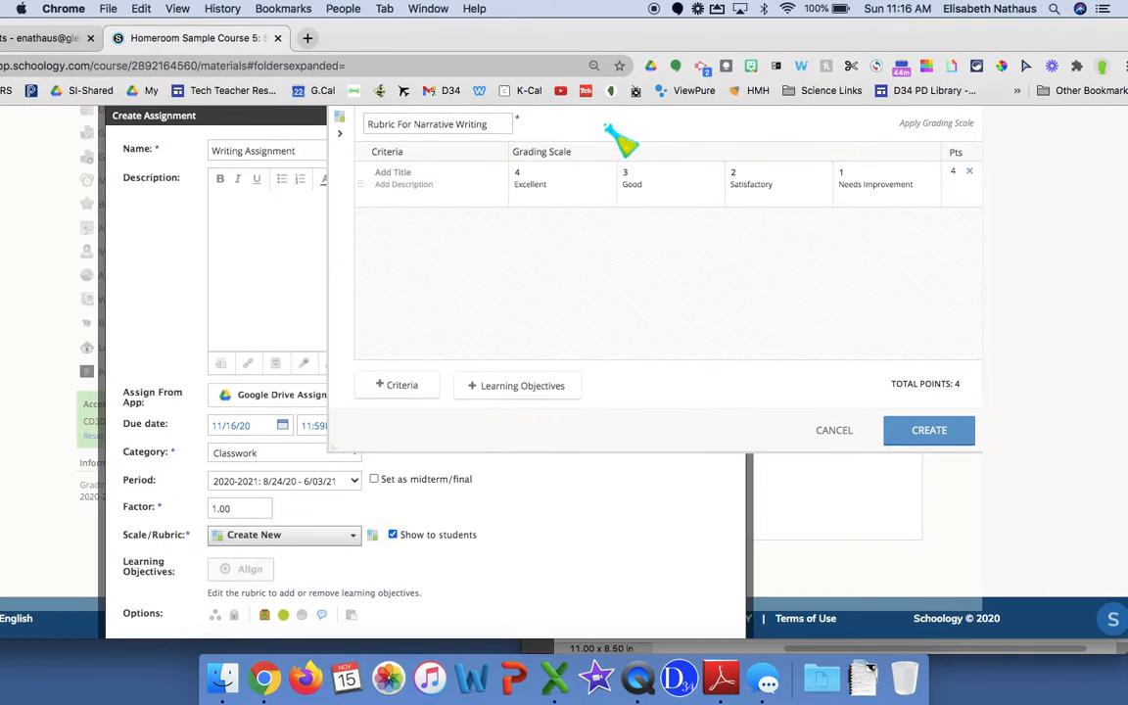
pyautogui.moveTo(551, 186); pyautogui.dragTo(510, 186)
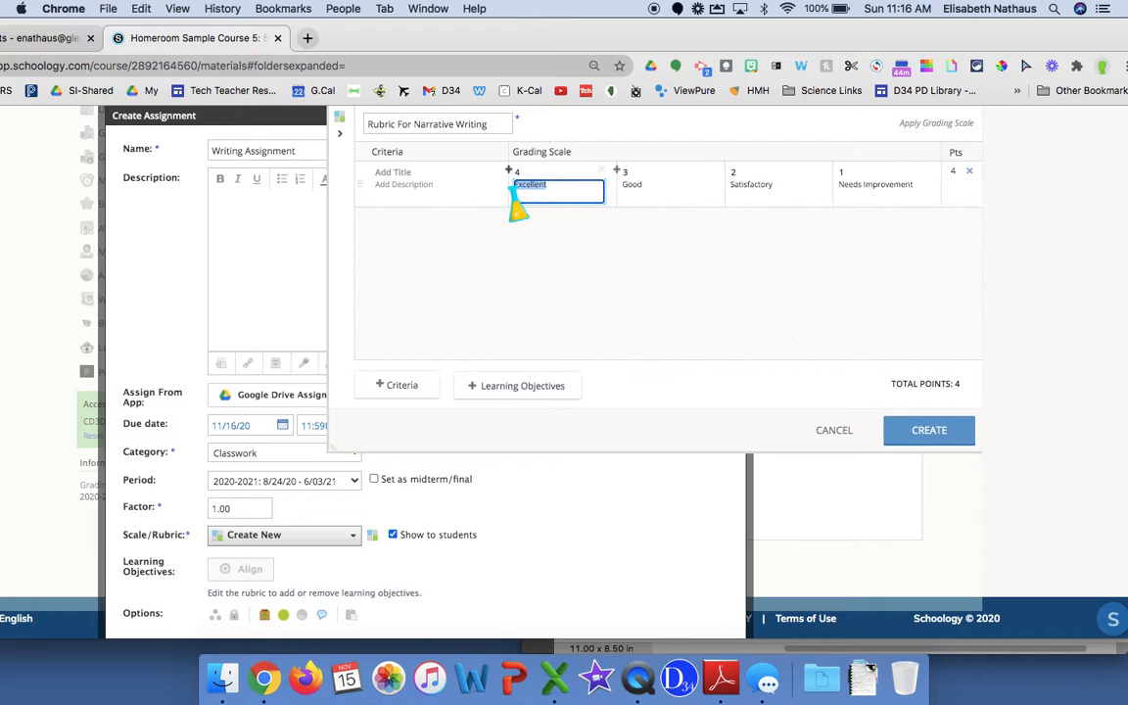
pyautogui.write('5th Grade')
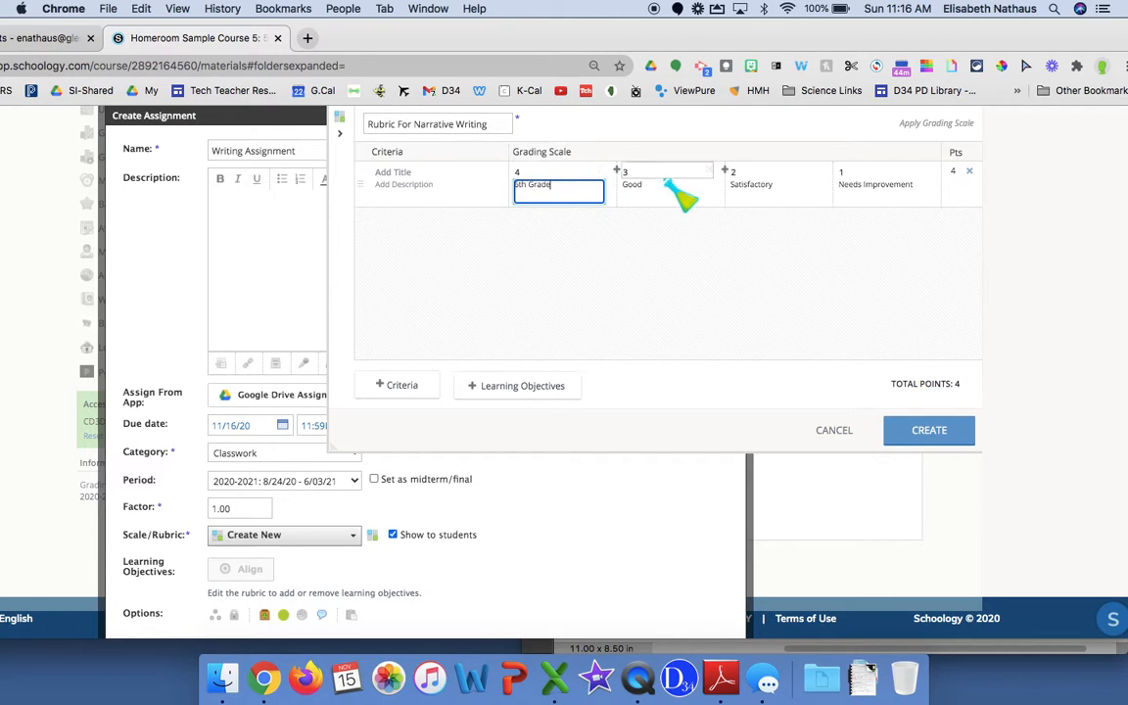
pyautogui.moveTo(659, 184); pyautogui.dragTo(624, 184)
pyautogui.write('5th Grade')
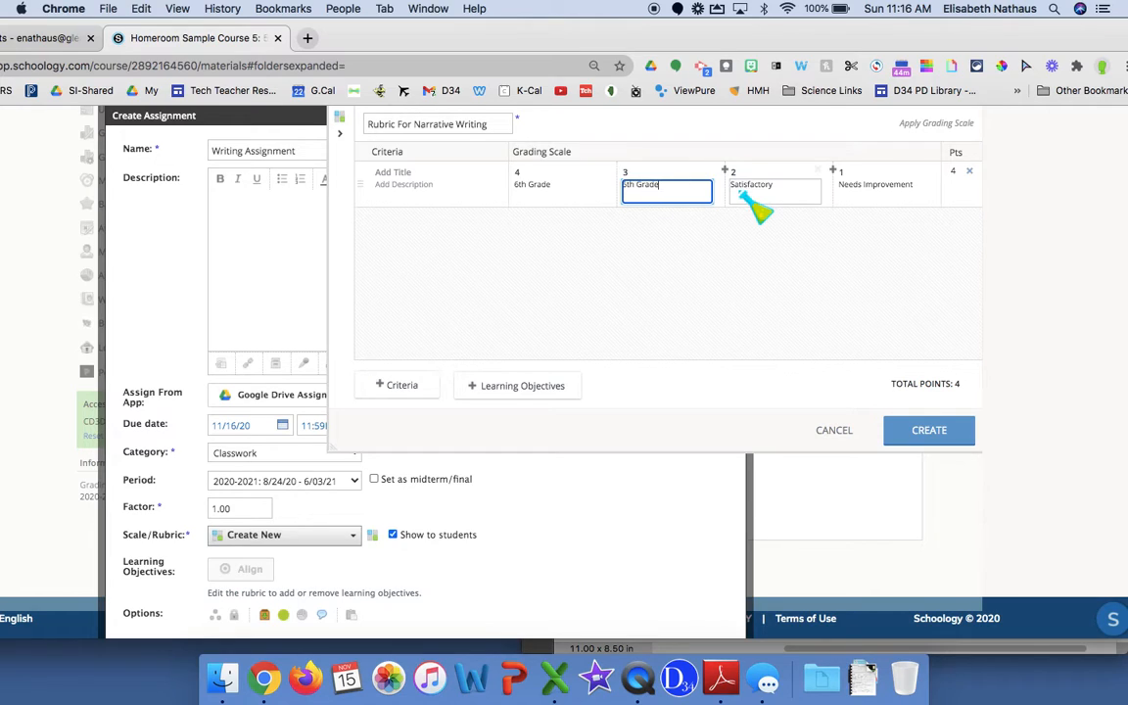
# Label the 2-point level "4th Grade" and the 1-point level "3rd Grade" in the grading scale
pyautogui.moveTo(801, 201); pyautogui.dragTo(741, 203)
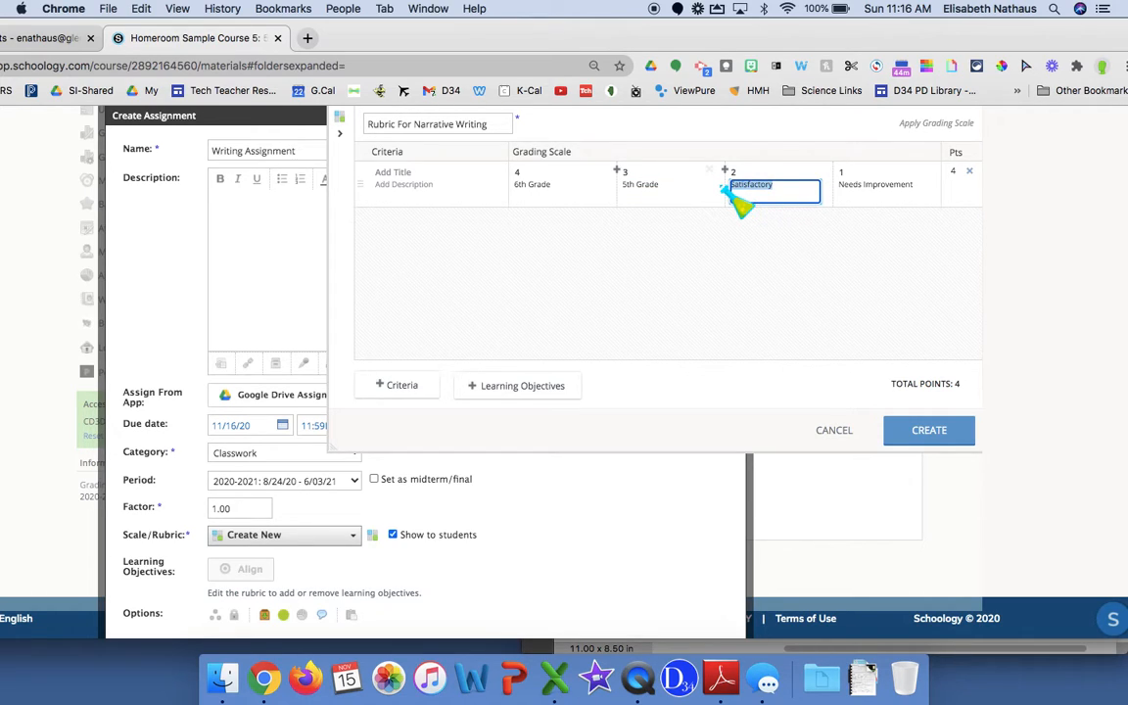
pyautogui.write('4th Grade')
pyautogui.click(920, 192)
pyautogui.moveTo(920, 192); pyautogui.dragTo(841, 188)
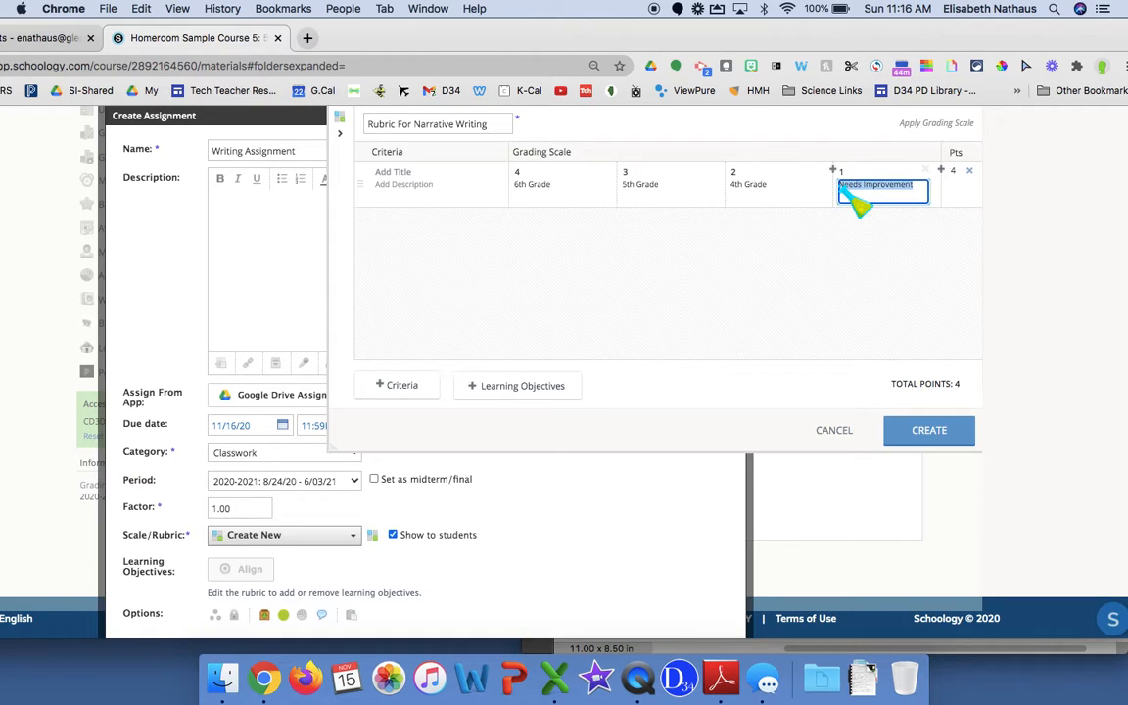
pyautogui.write('3rd Grade')
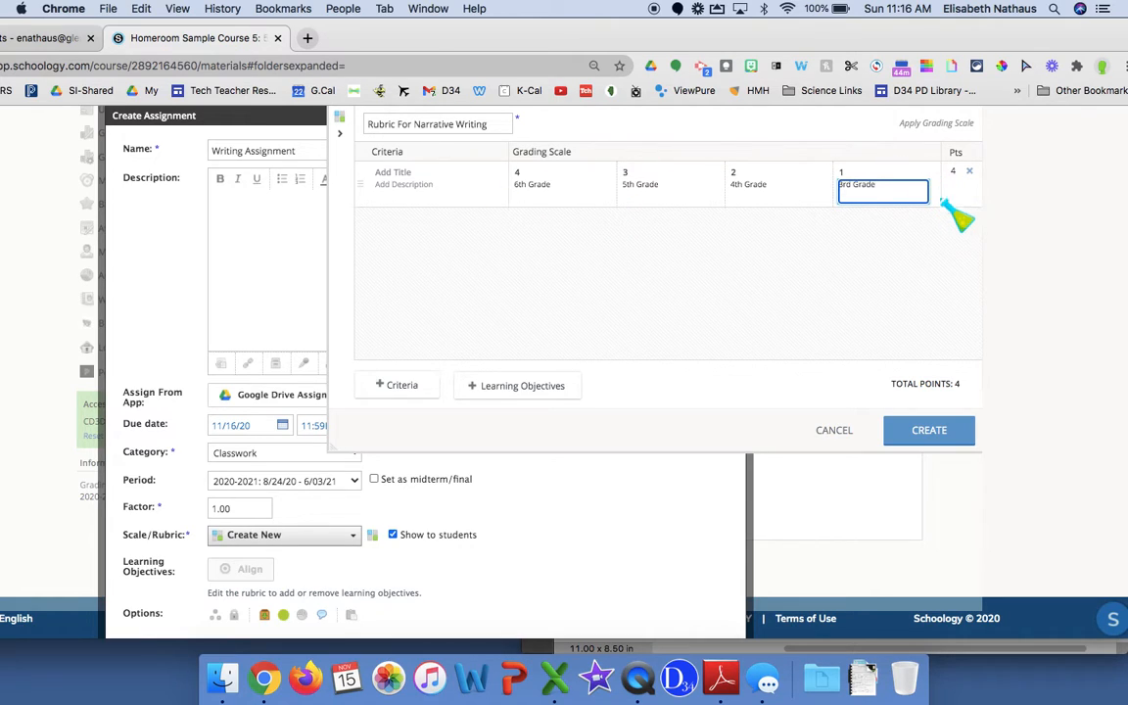
pyautogui.click(723, 231)
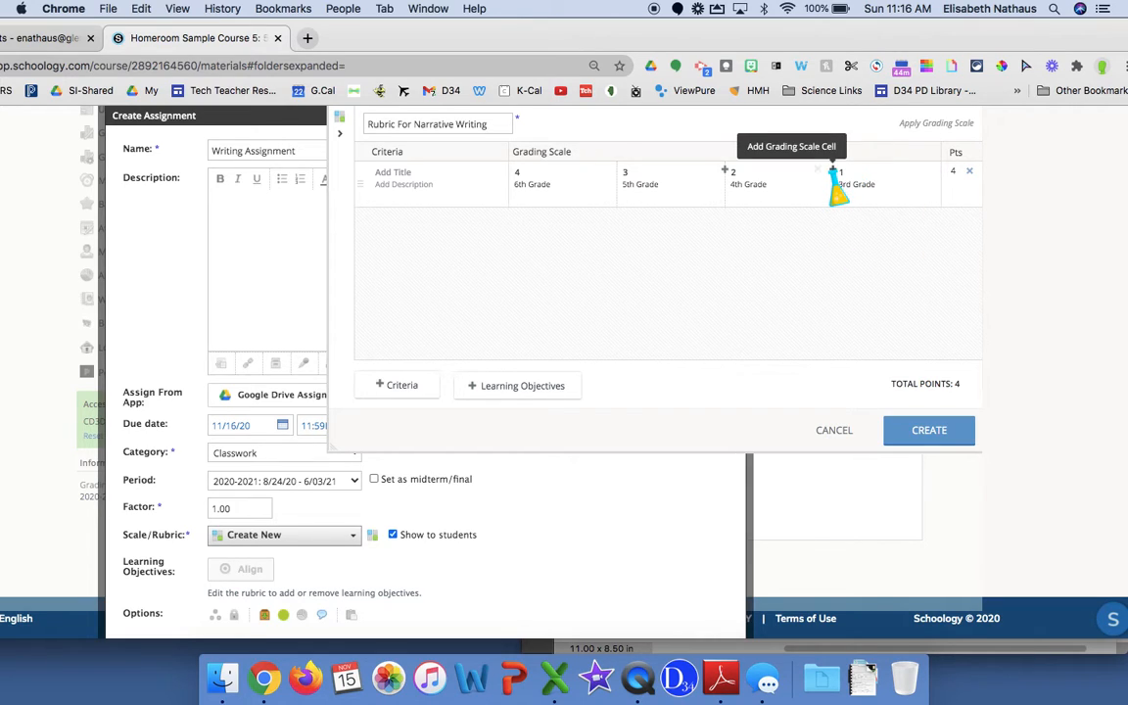
# Insert a grading scale level between 4th Grade and 3rd Grade and select the first 4th Grade label for editing
pyautogui.click(832, 171)
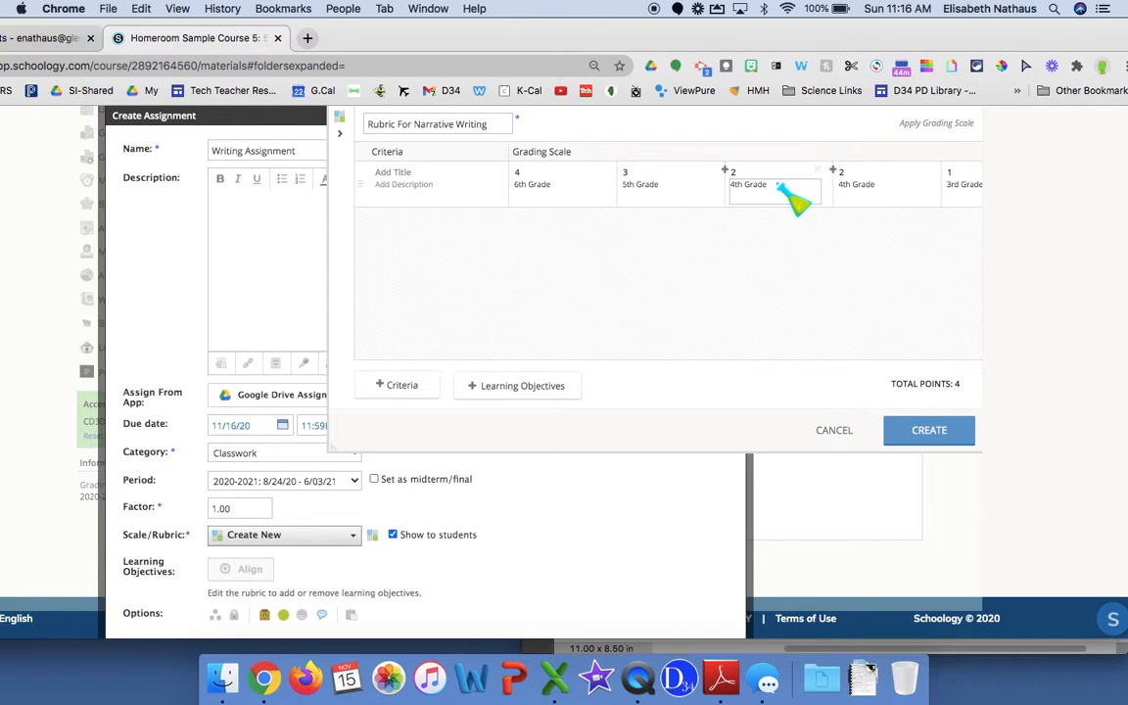
pyautogui.click(789, 191)
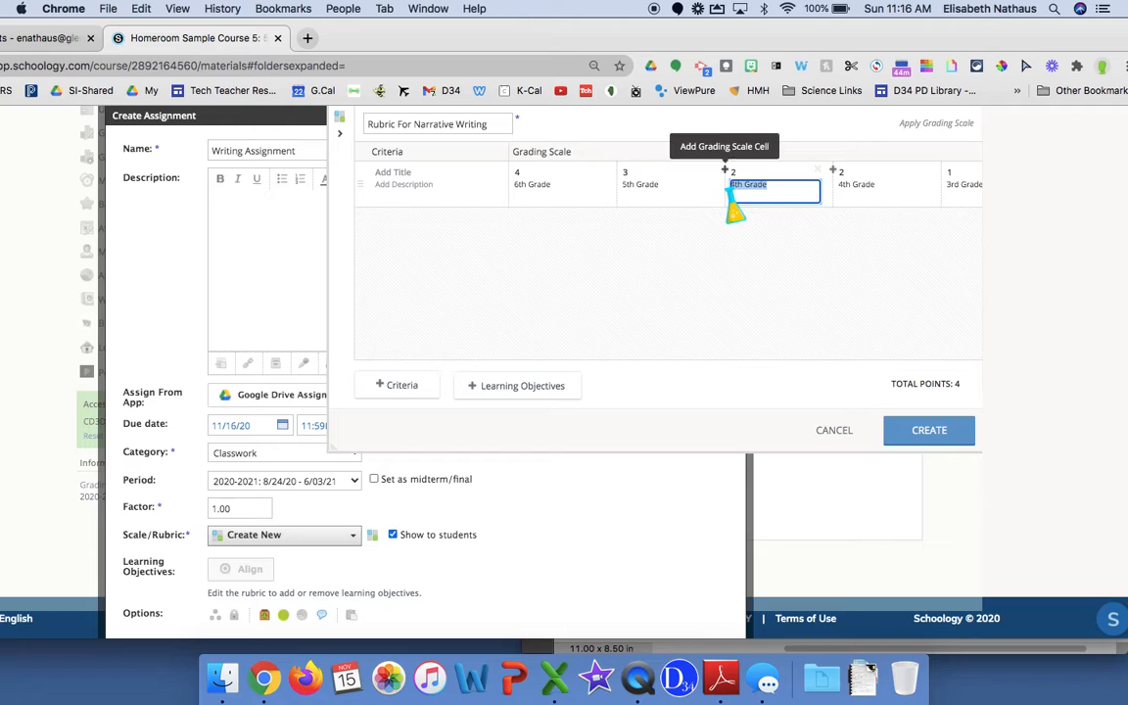
pyautogui.write('3rdween ')
pyautogui.write('4')
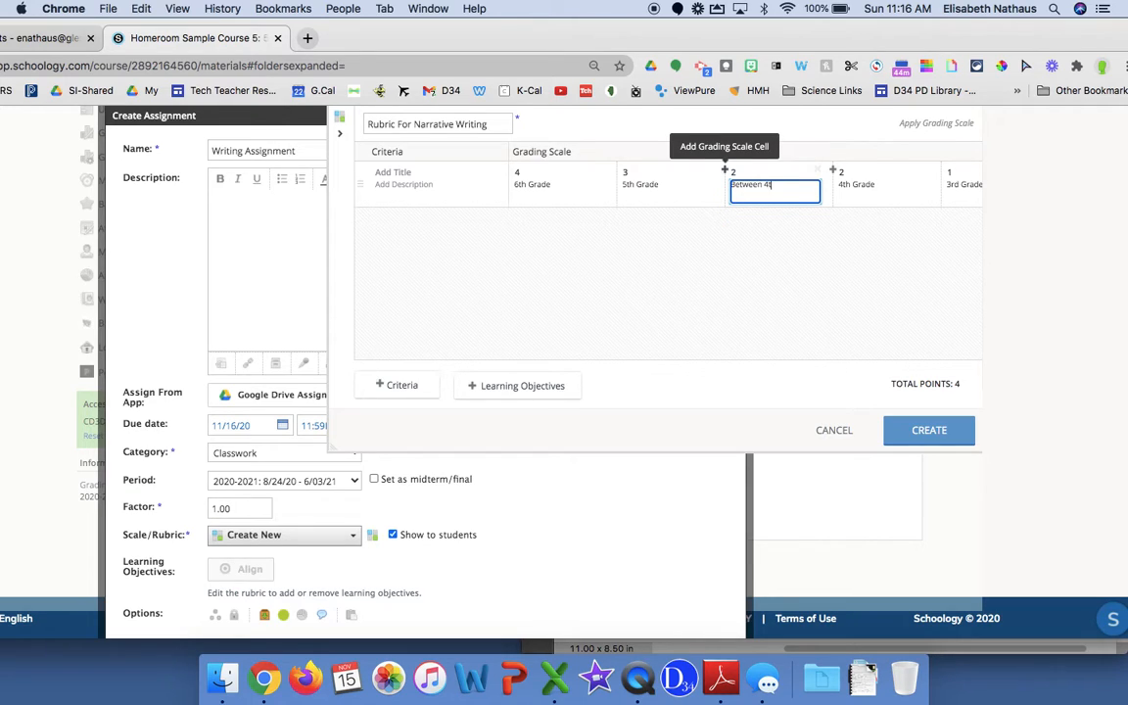
pyautogui.write('th an')
pyautogui.press('BackSpace')
pyautogui.press('BackSpace')
pyautogui.press('BackSpace')
pyautogui.press('BackSpace')
pyautogui.press('BackSpace')
pyautogui.press('BackSpace')
# Label the level after 5th Grade "Mid-Level", matching the rubric PDF, and set its points to 2.5
pyautogui.write('Mid')
pyautogui.moveTo(876, 39); pyautogui.dragTo(807, 290)
pyautogui.hscroll(1, 922, 198)
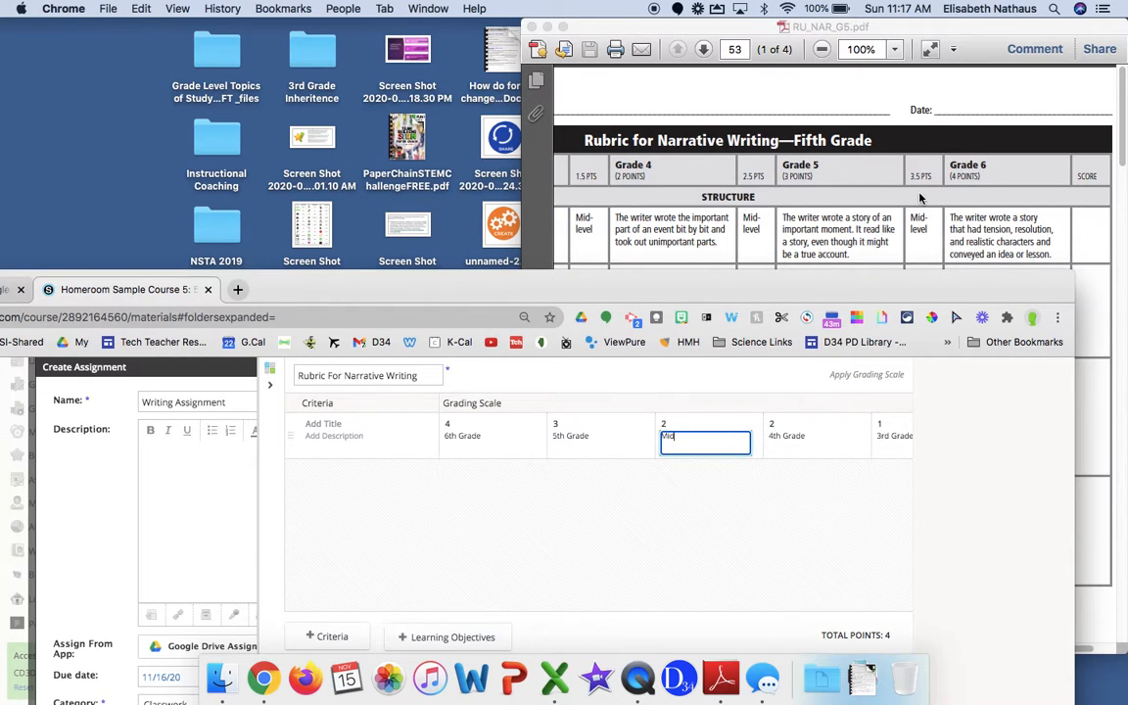
pyautogui.hscroll(1, 920, 197)
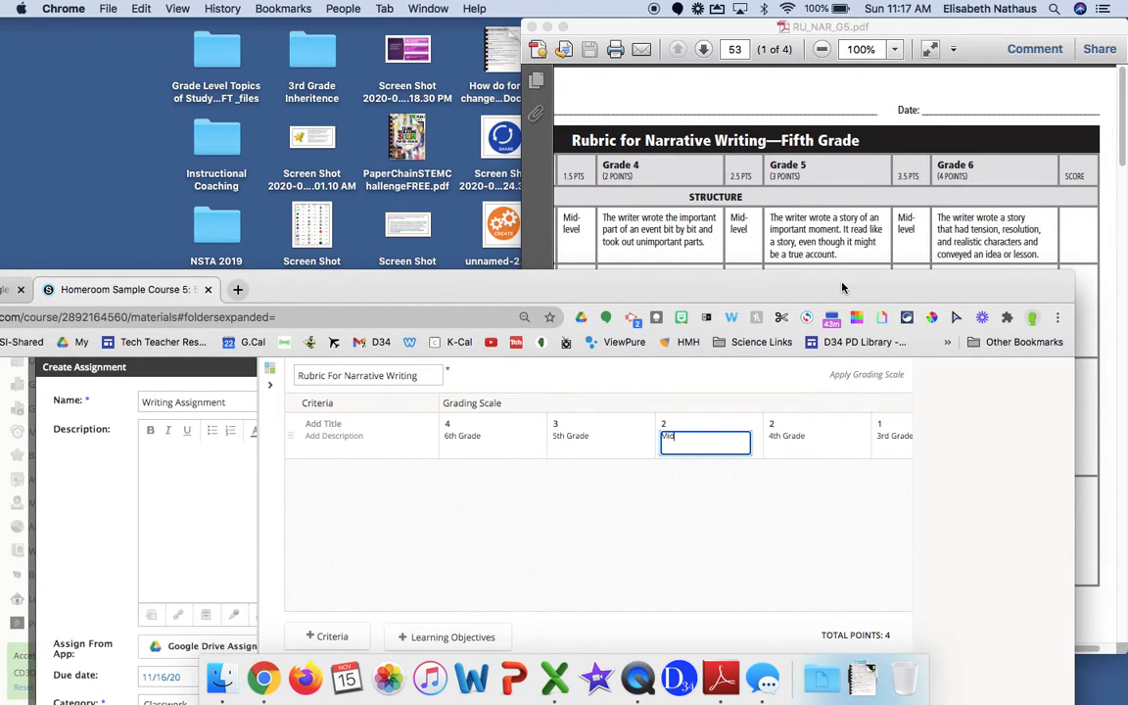
pyautogui.moveTo(850, 295); pyautogui.dragTo(913, 48)
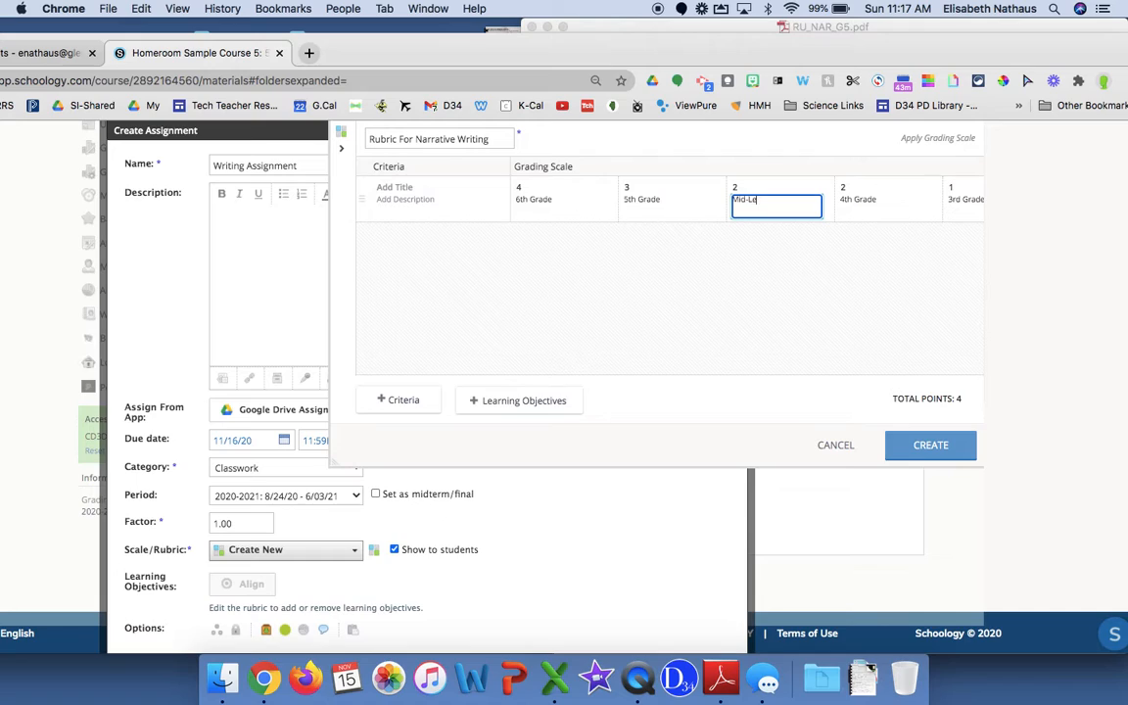
pyautogui.click(735, 187)
pyautogui.write('.5')
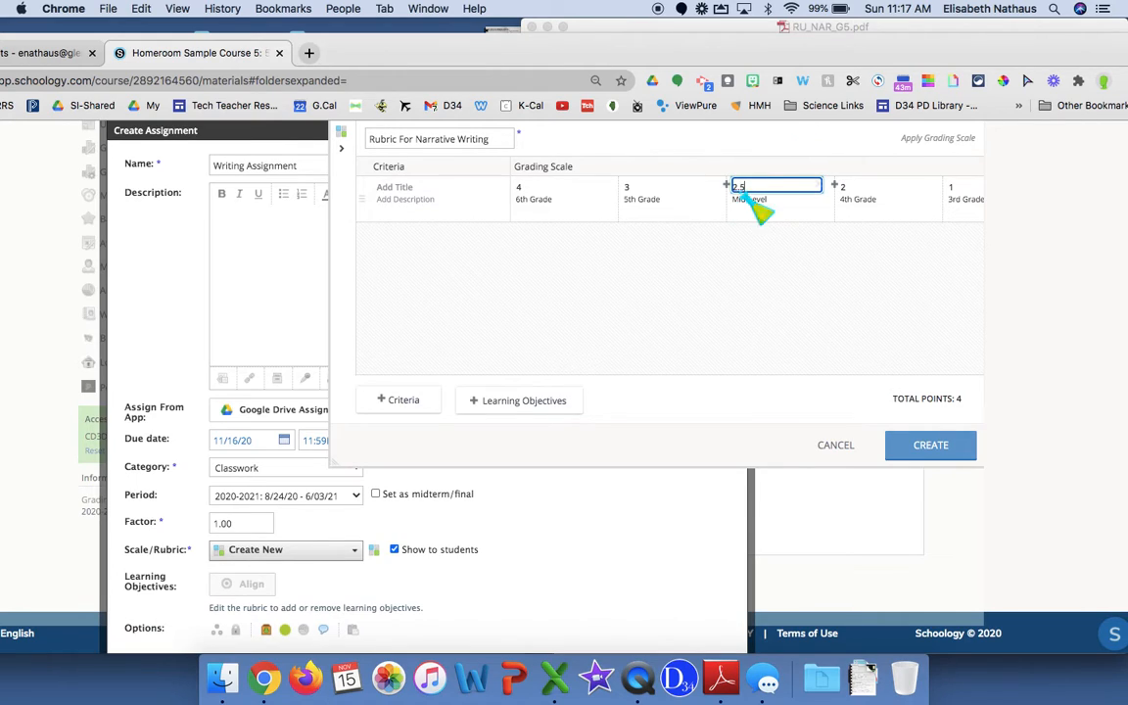
# Insert a grading scale level between 6th Grade and 5th Grade, label it "Mid-Level" and set its points to 3.5
pyautogui.click(709, 266)
pyautogui.click(618, 186)
pyautogui.click(627, 201)
pyautogui.write('Mid-Level')
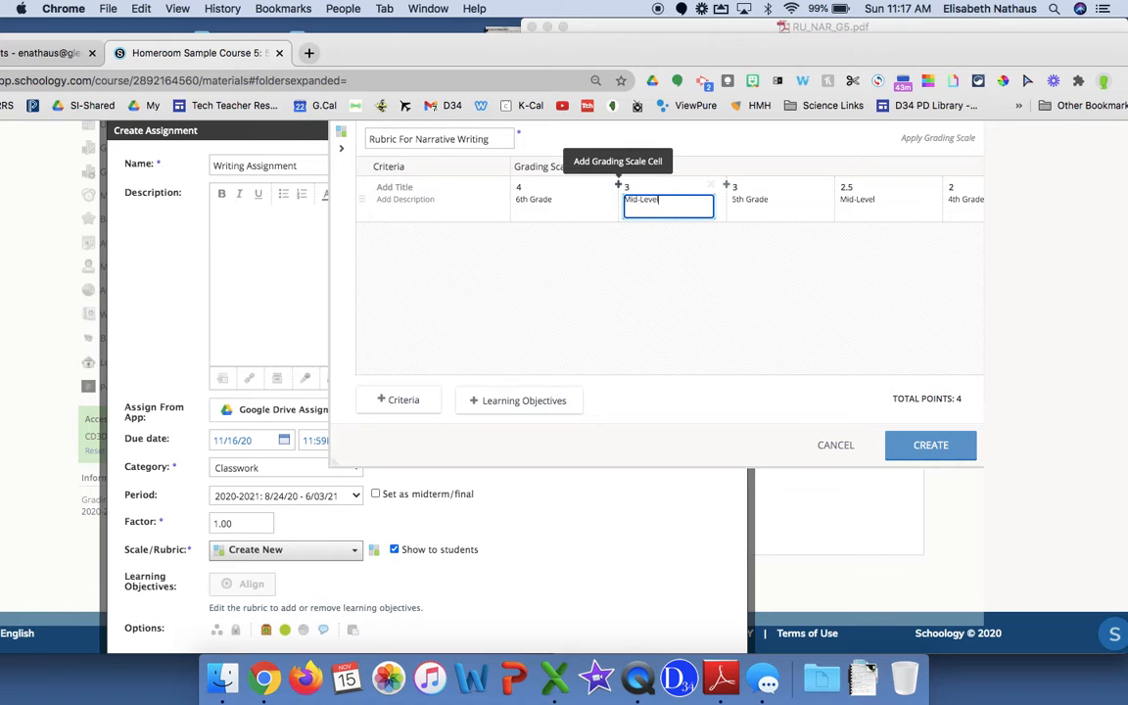
pyautogui.click(638, 188)
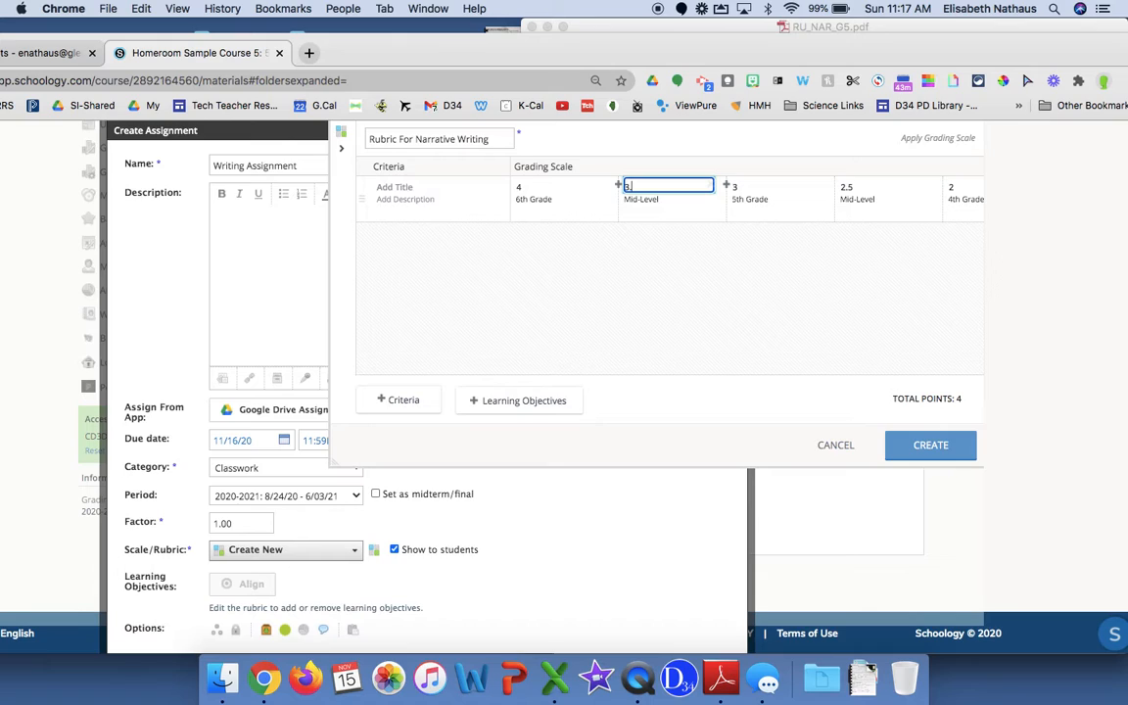
pyautogui.write('.5')
pyautogui.click(677, 211)
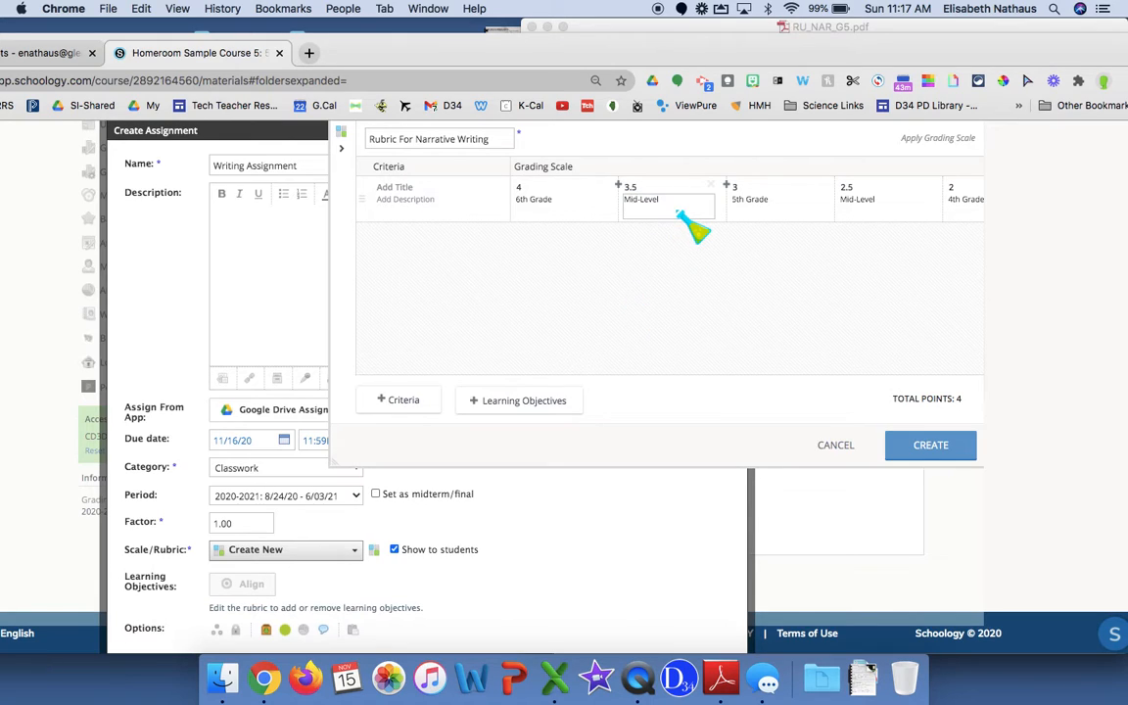
# Insert a grading scale level between 4th Grade and 3rd Grade, label it "Mid-Level" and set its points to 1.5
pyautogui.press('Tab')
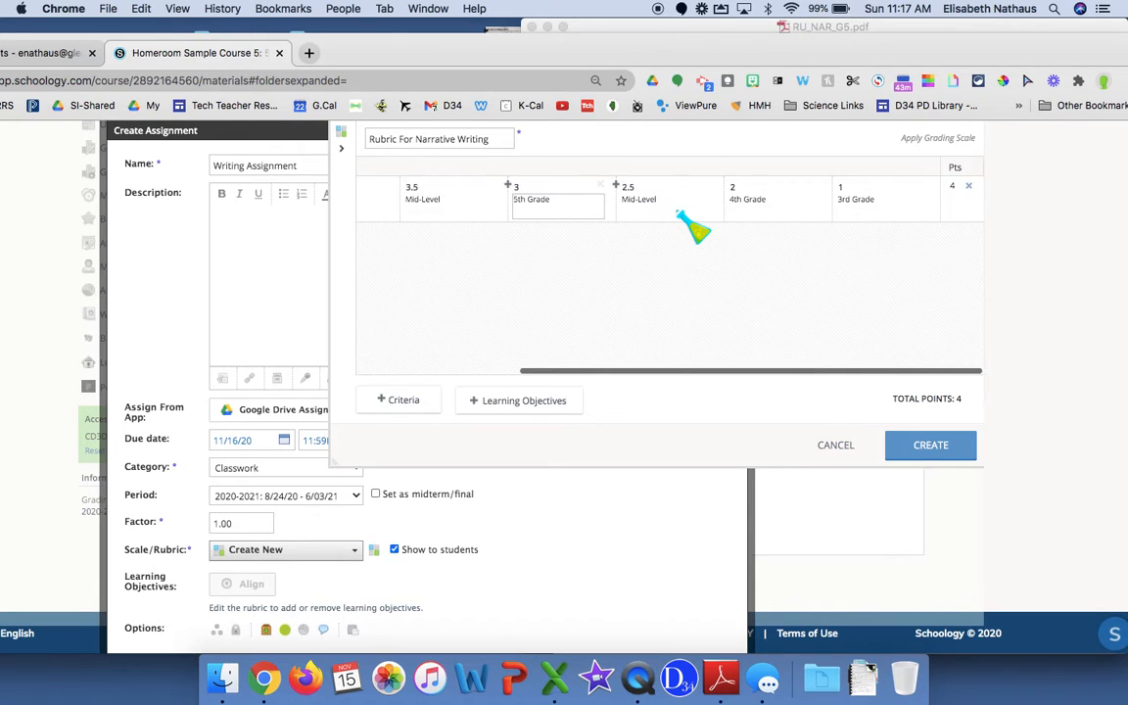
pyautogui.click(831, 186)
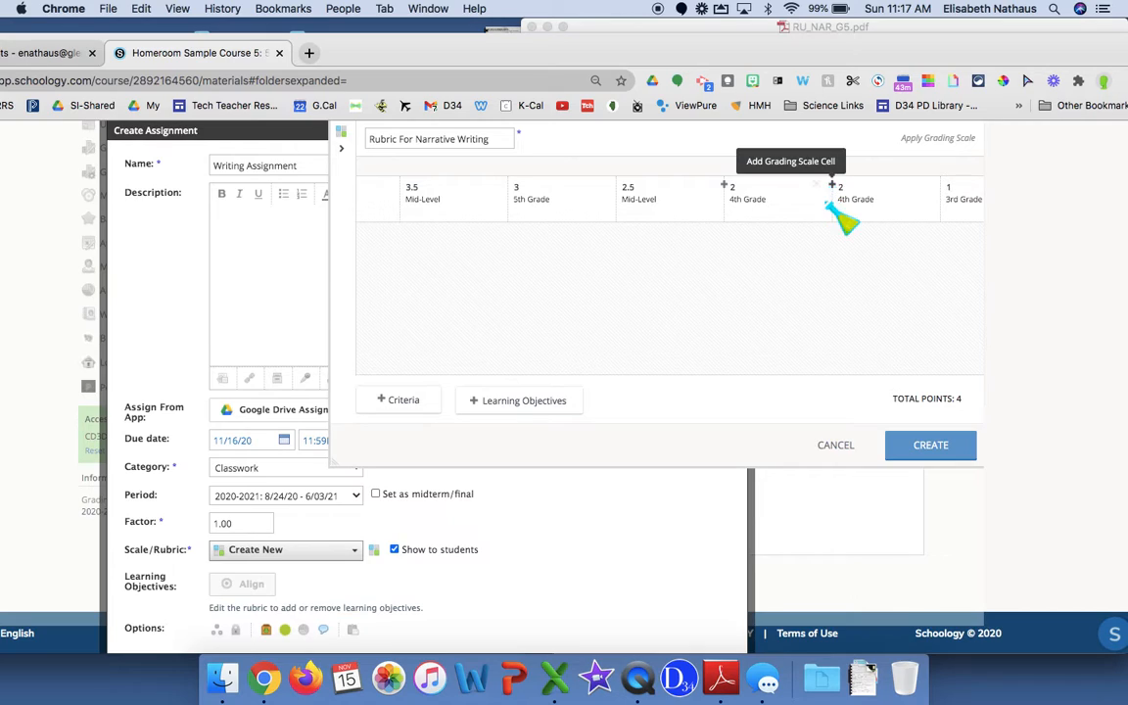
pyautogui.click(794, 208)
pyautogui.moveTo(795, 208); pyautogui.dragTo(730, 210)
pyautogui.write('Mid-Level')
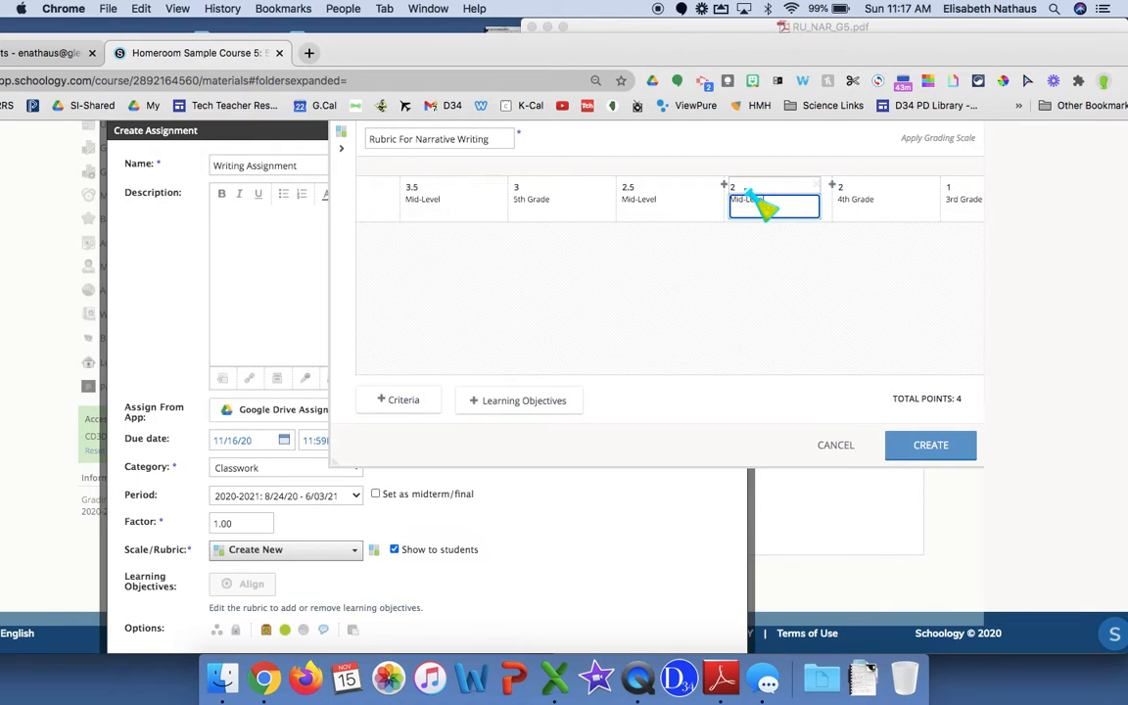
pyautogui.hotkey('shift', 'Tab')
pyautogui.press('BackSpace')
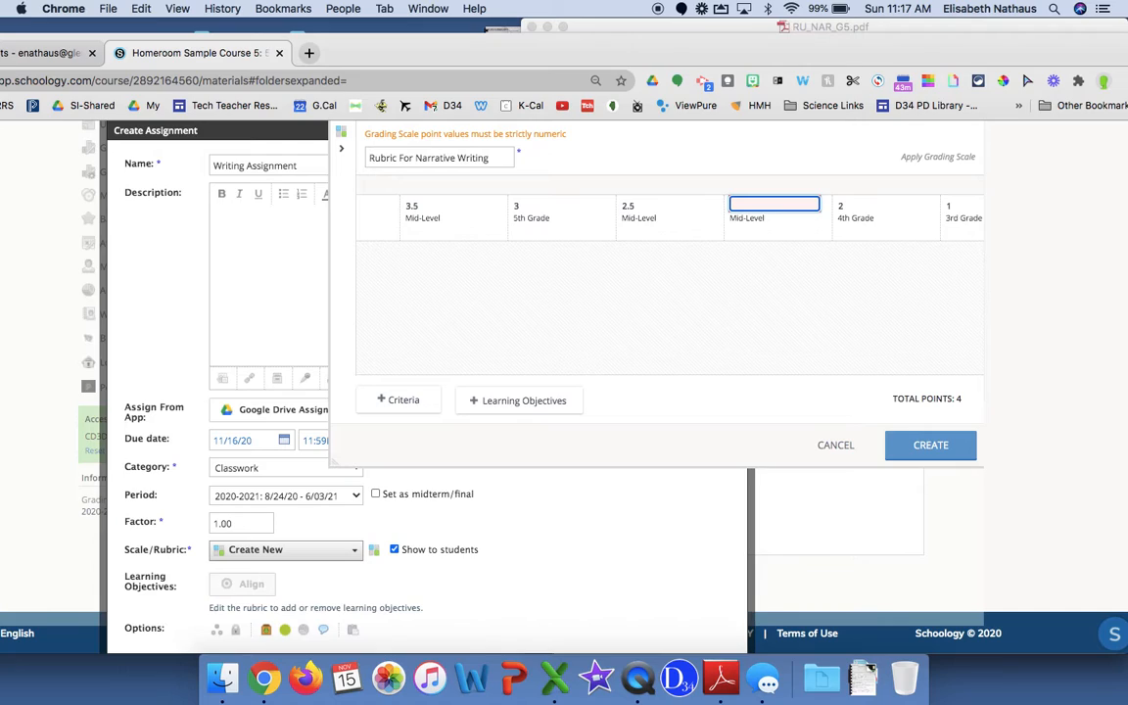
pyautogui.click(731, 186)
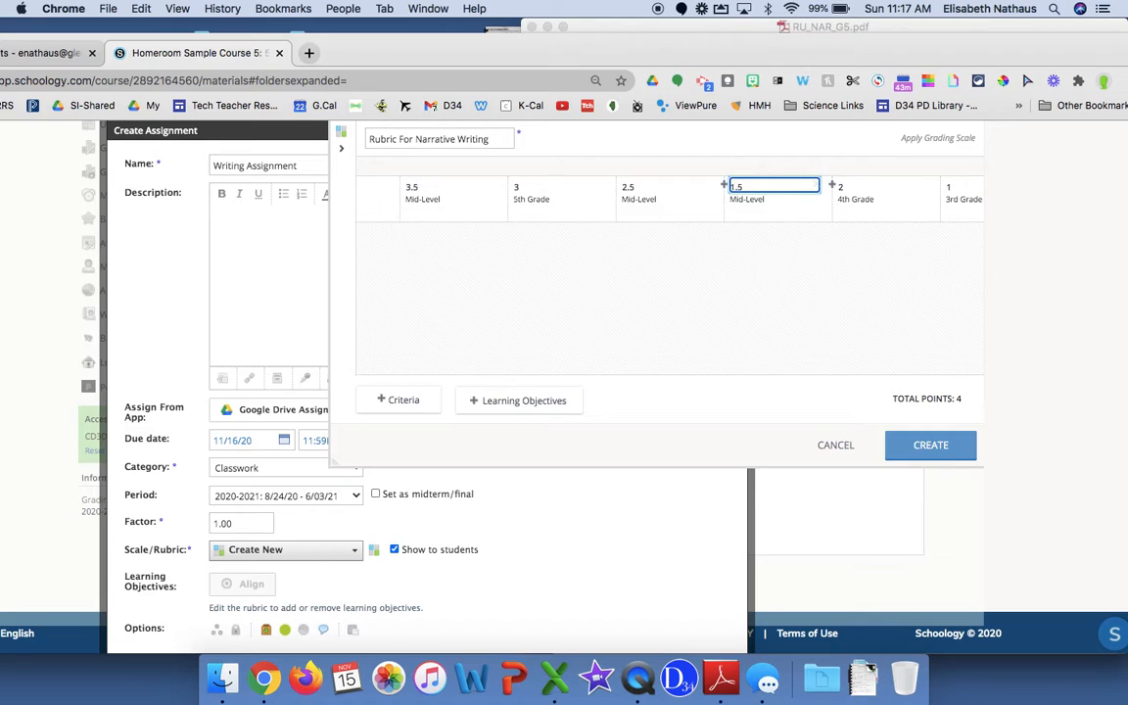
pyautogui.write('1.5')
pyautogui.click(749, 256)
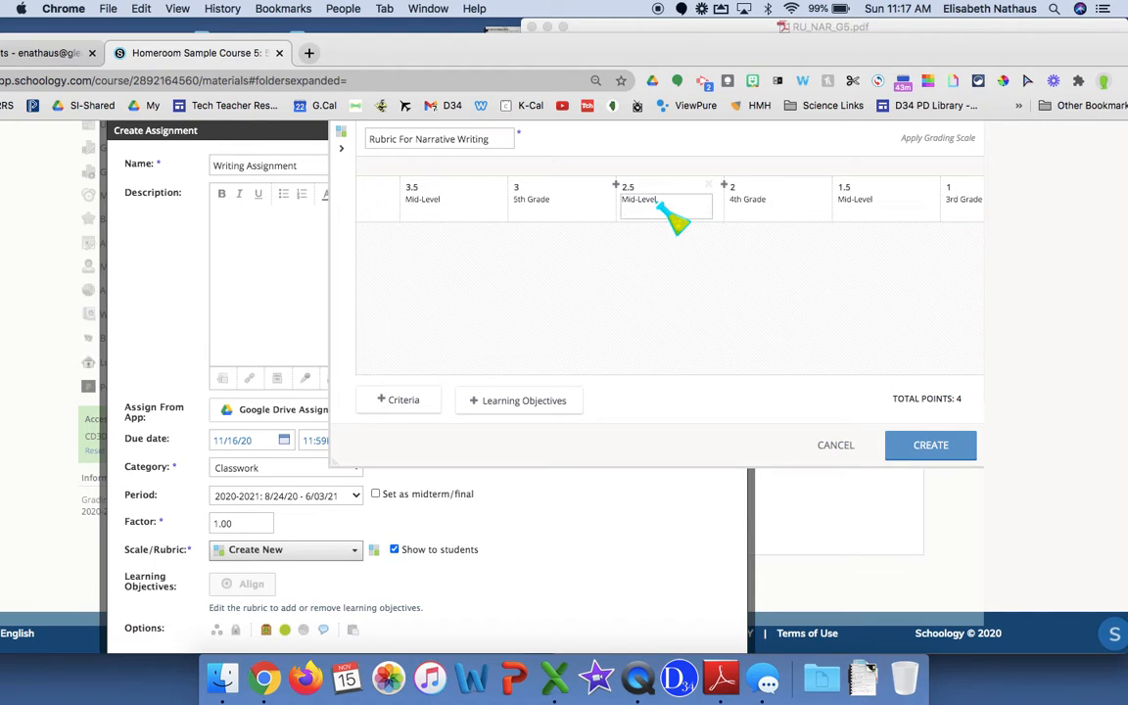
pyautogui.hscroll(-2, 674, 217)
pyautogui.hscroll(-3, 674, 218)
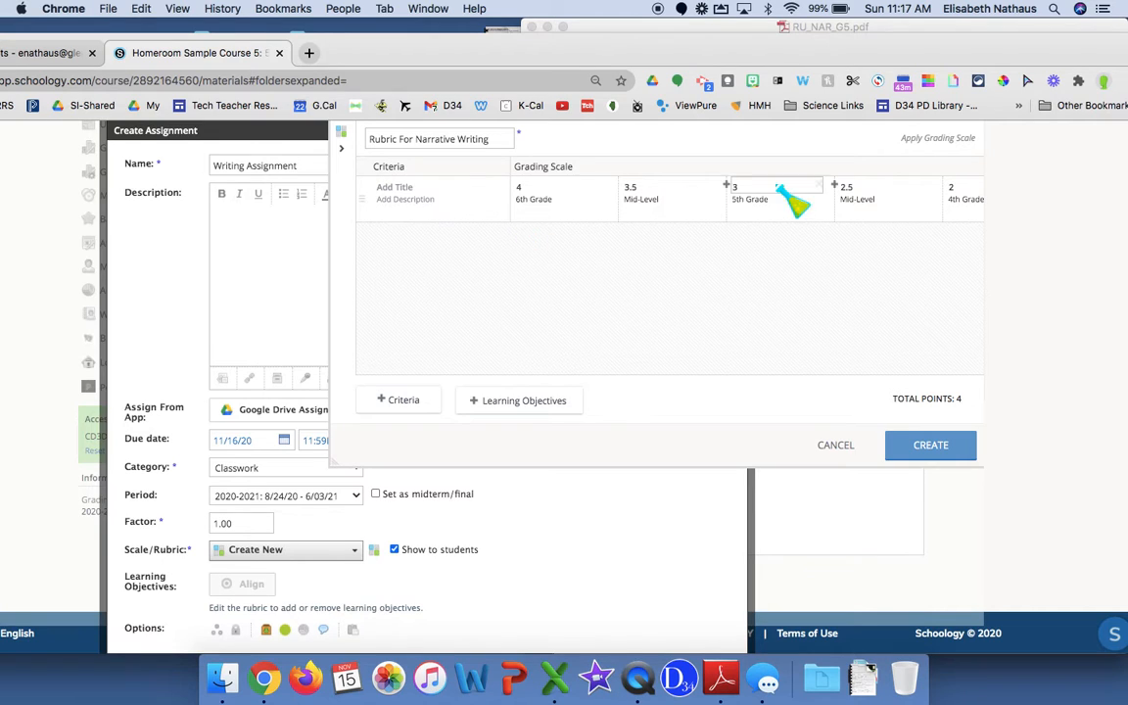
# Examine the criteria rows on all pages of the rubric PDF, from Overall through Punctuation, to see which ones the rubric needs
pyautogui.moveTo(911, 42); pyautogui.dragTo(885, 314)
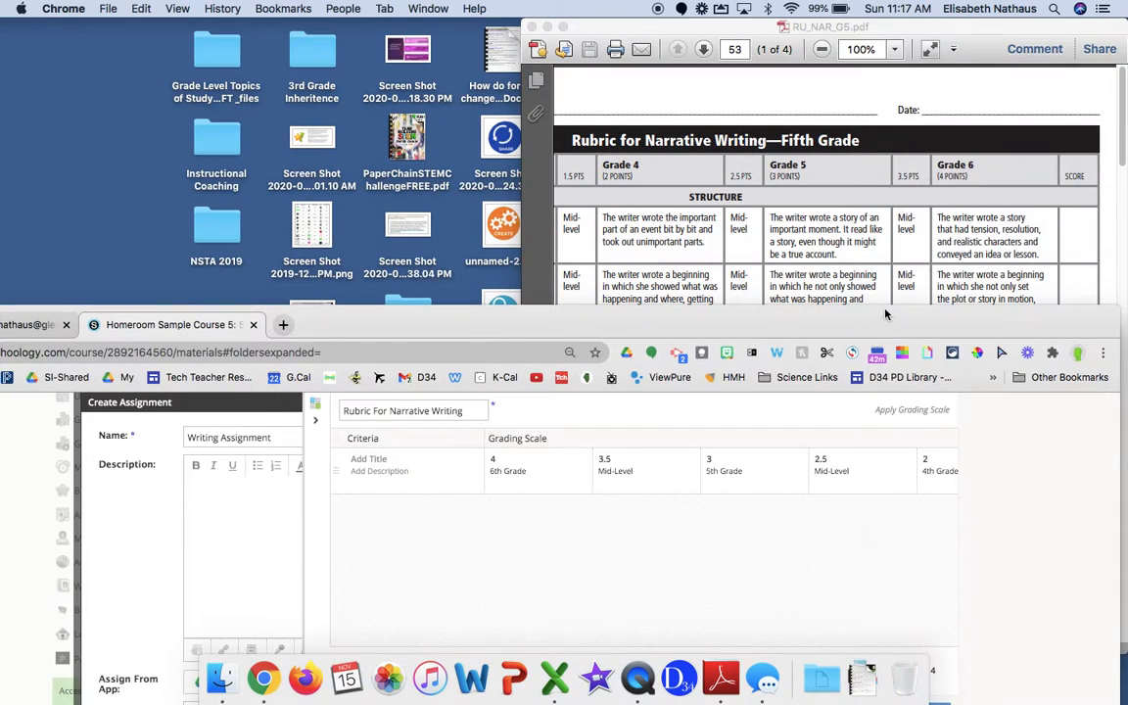
pyautogui.click(771, 253)
pyautogui.hscroll(-5, 603, 188)
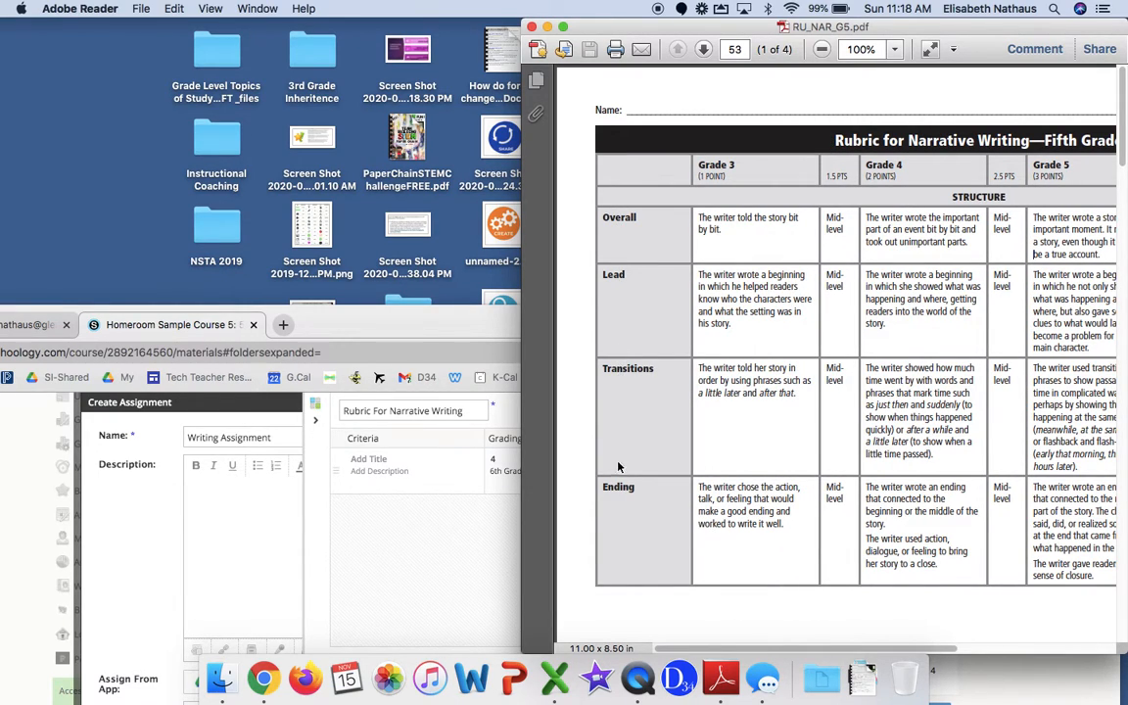
pyautogui.scroll(-20, 618, 474)
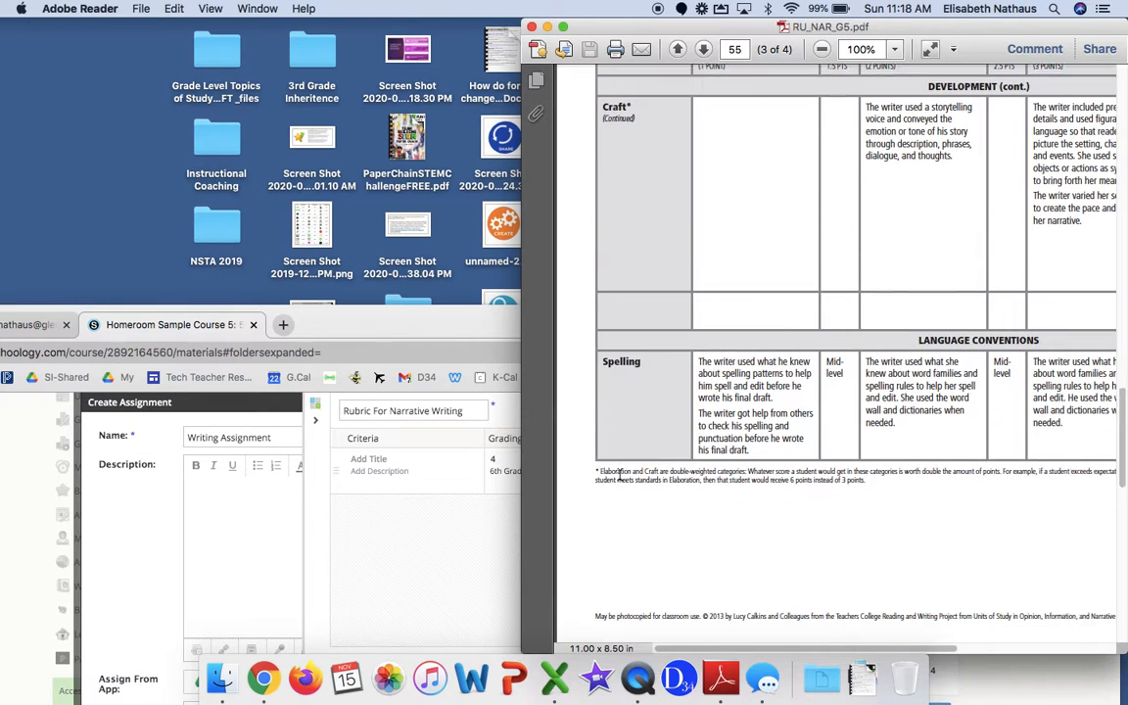
pyautogui.scroll(2, 619, 477)
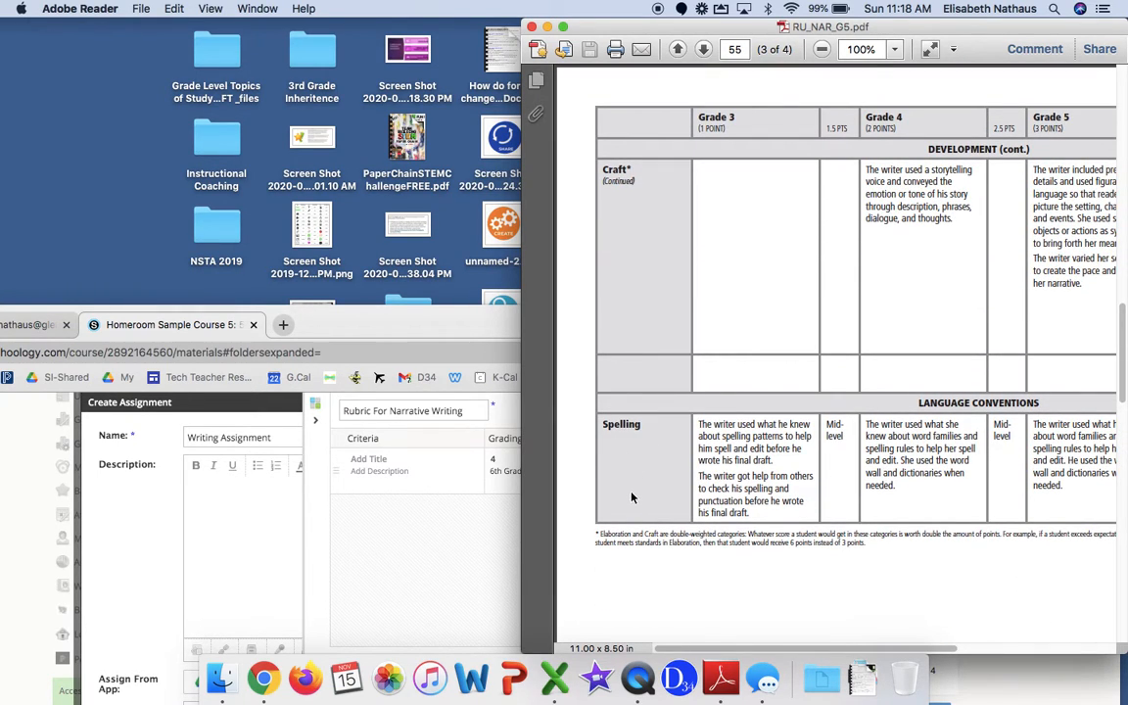
pyautogui.scroll(-10, 634, 472)
pyautogui.scroll(9, 634, 472)
pyautogui.scroll(2, 636, 473)
pyautogui.scroll(-8, 634, 391)
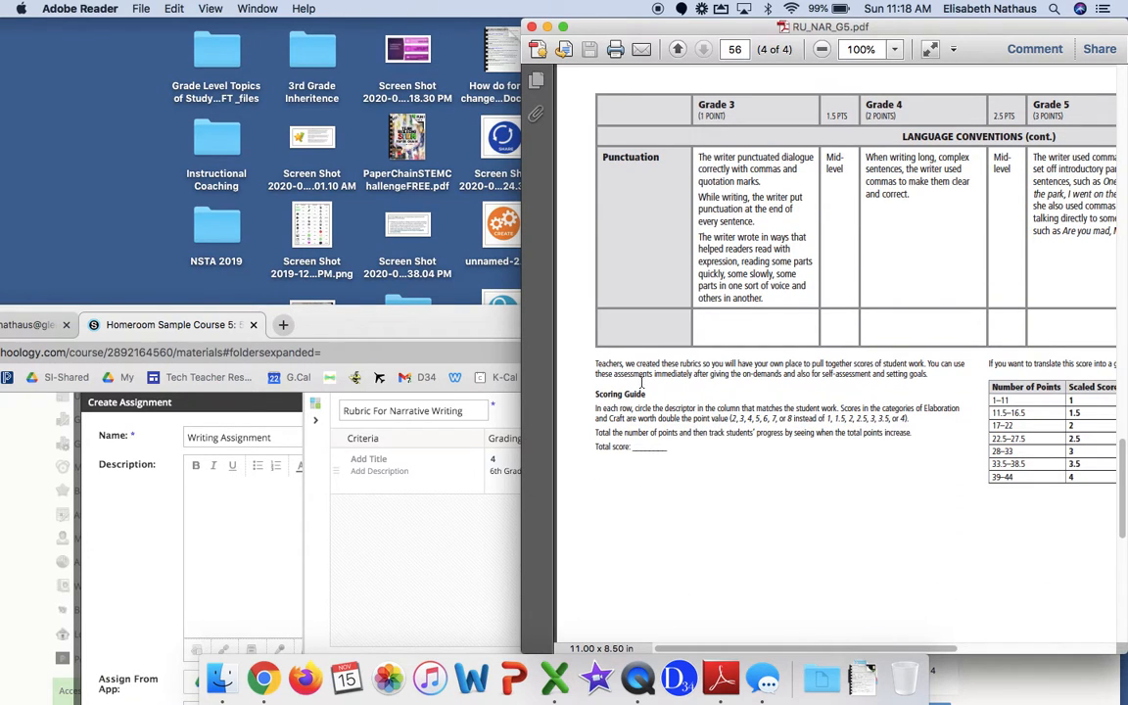
pyautogui.click(411, 511)
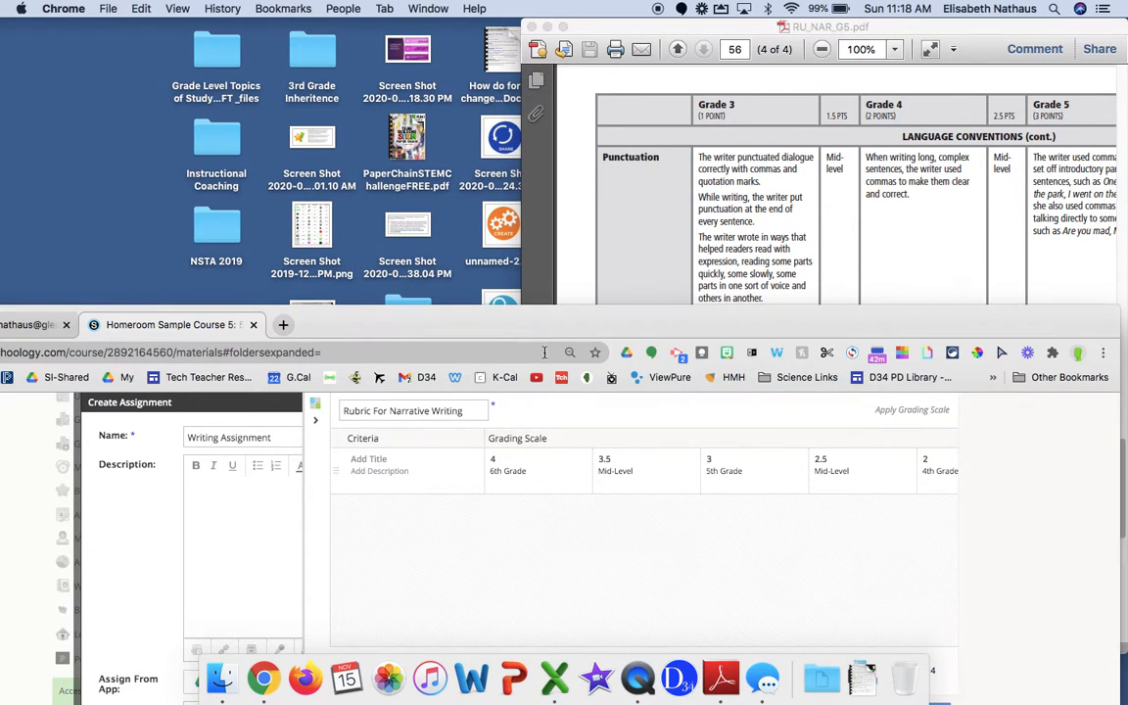
# Bring the rubric builder back over the PDF and add seven more criteria rows, making eight in total
pyautogui.moveTo(538, 320); pyautogui.dragTo(593, 34)
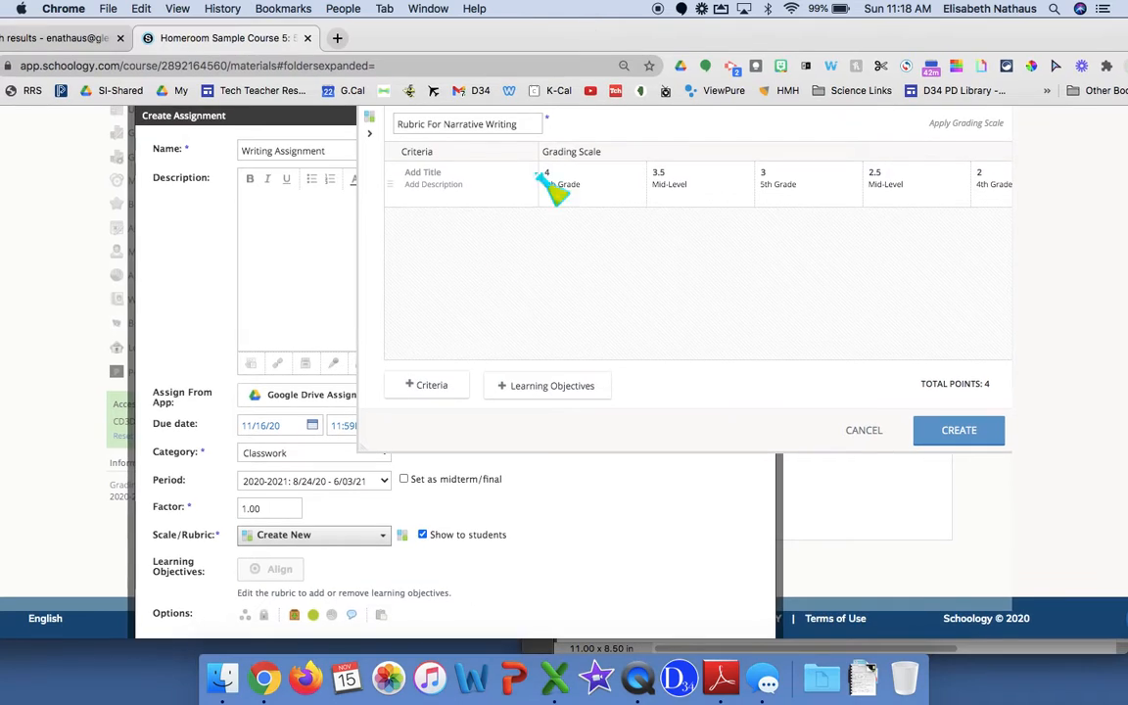
pyautogui.click(429, 386)
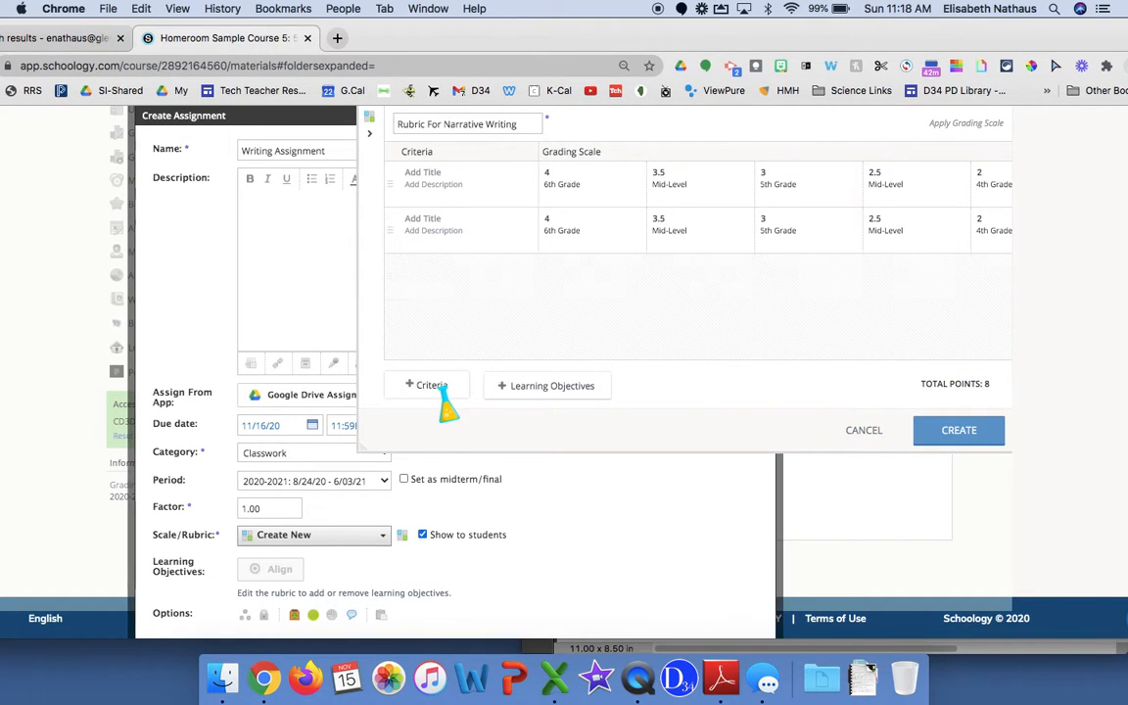
pyautogui.click(431, 387)
pyautogui.click(430, 386)
pyautogui.click(431, 386)
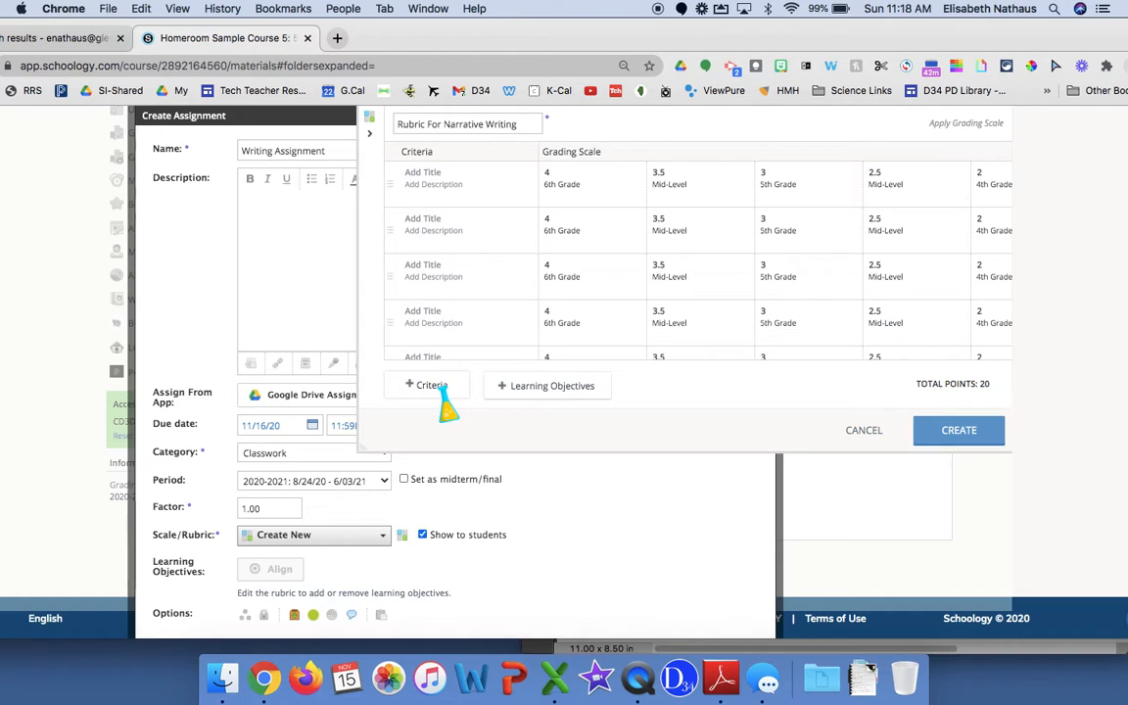
pyautogui.click(430, 387)
# Arrange the rubric builder beside the first page of the rubric PDF and title the first criterion "Overall"
pyautogui.moveTo(558, 37); pyautogui.dragTo(260, 5)
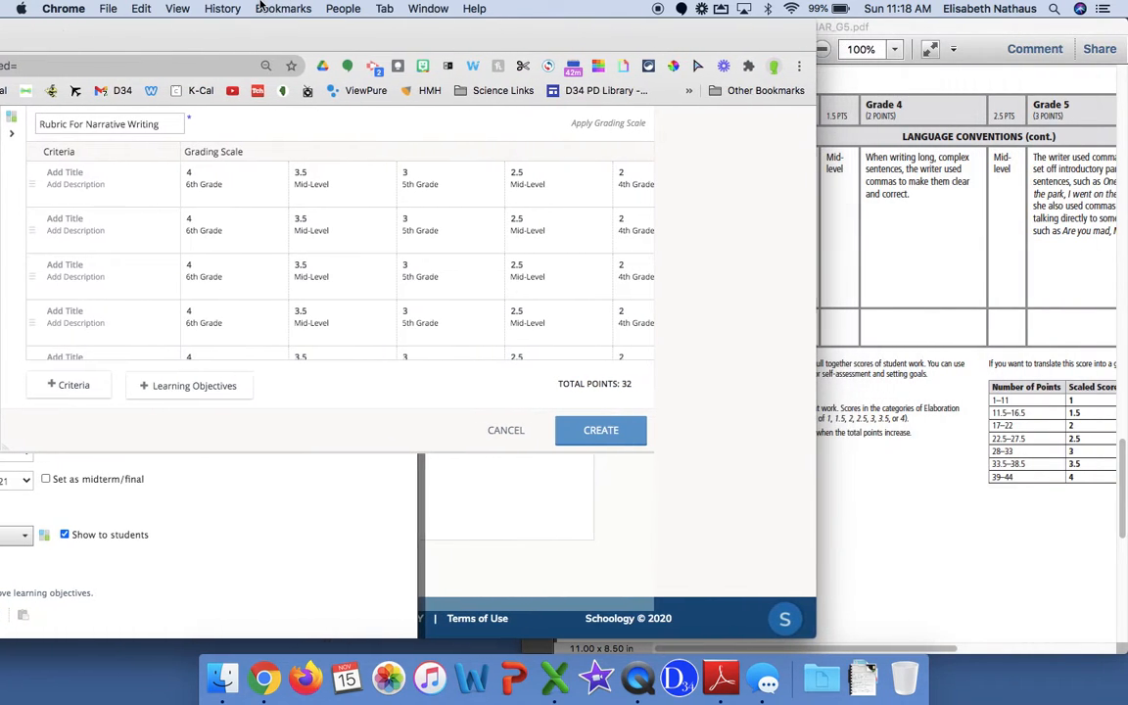
pyautogui.click(889, 116)
pyautogui.moveTo(850, 29); pyautogui.dragTo(1003, 8)
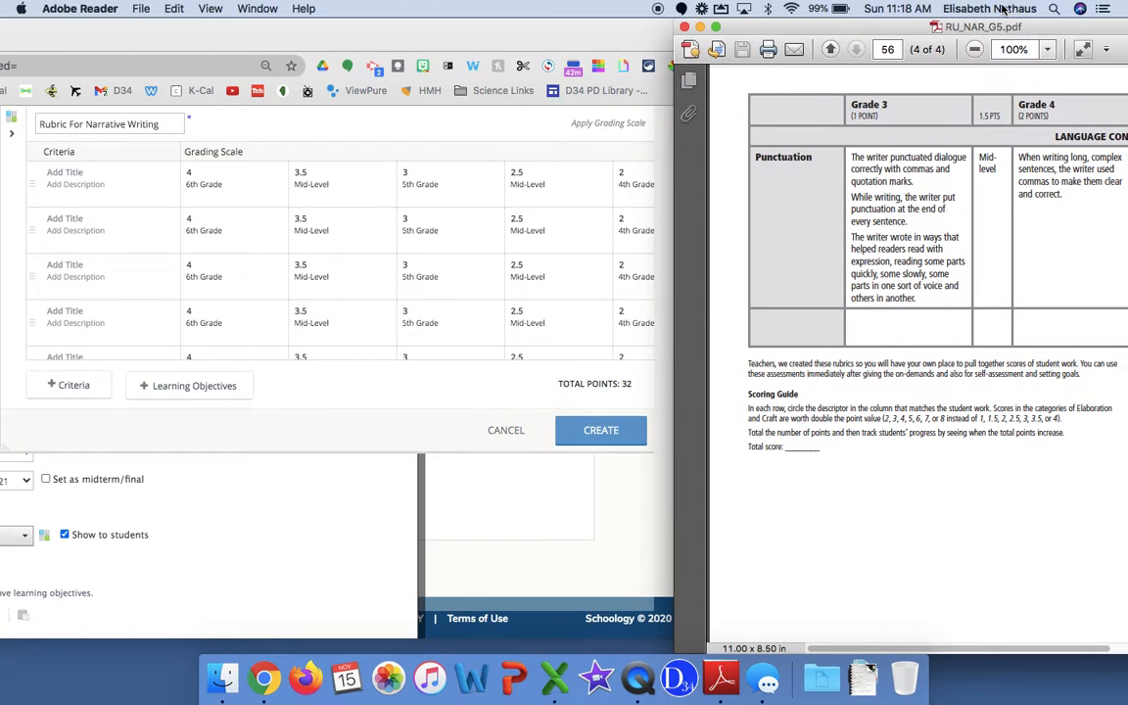
pyautogui.scroll(20, 949, 277)
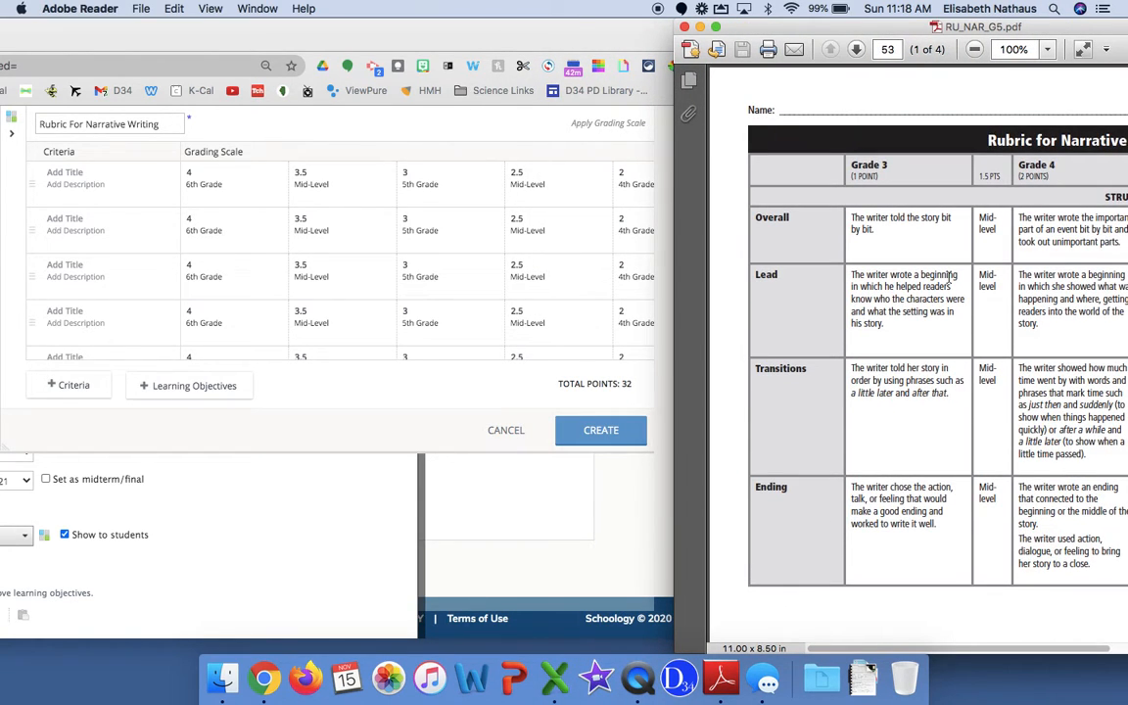
pyautogui.click(84, 173)
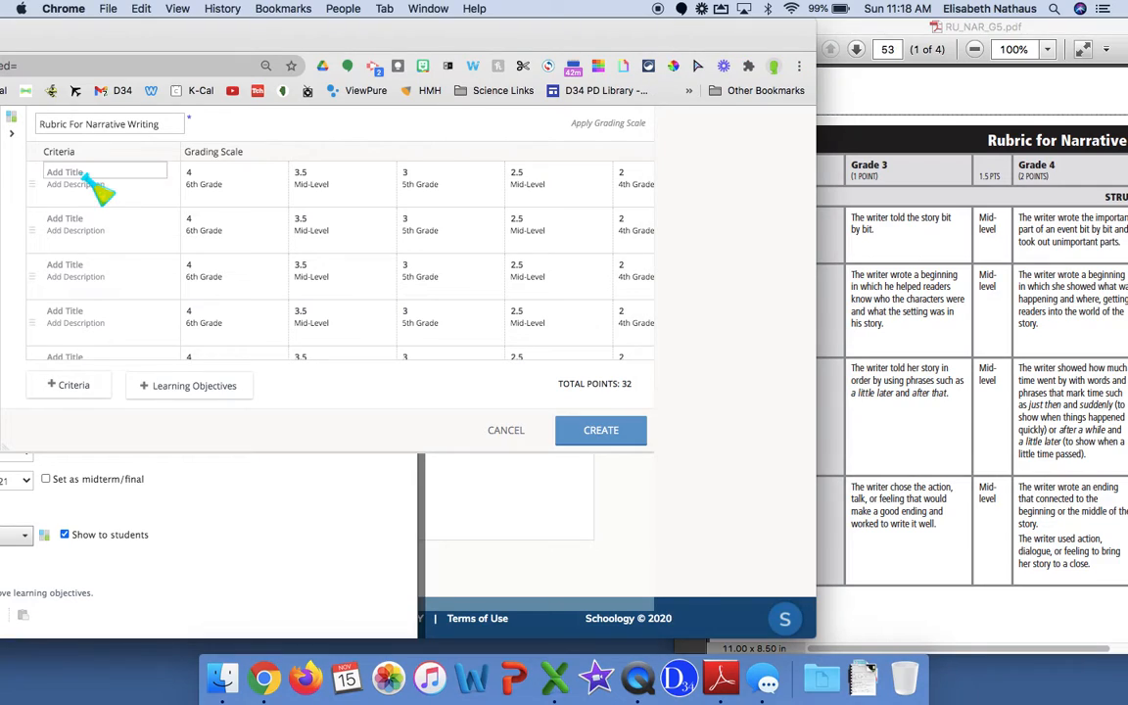
pyautogui.write('Overall')
# Copy the PDF's Grade 3 description for Overall beneath the 3rd Grade label in the 1-point cell and remove its stray line break
pyautogui.click(915, 254)
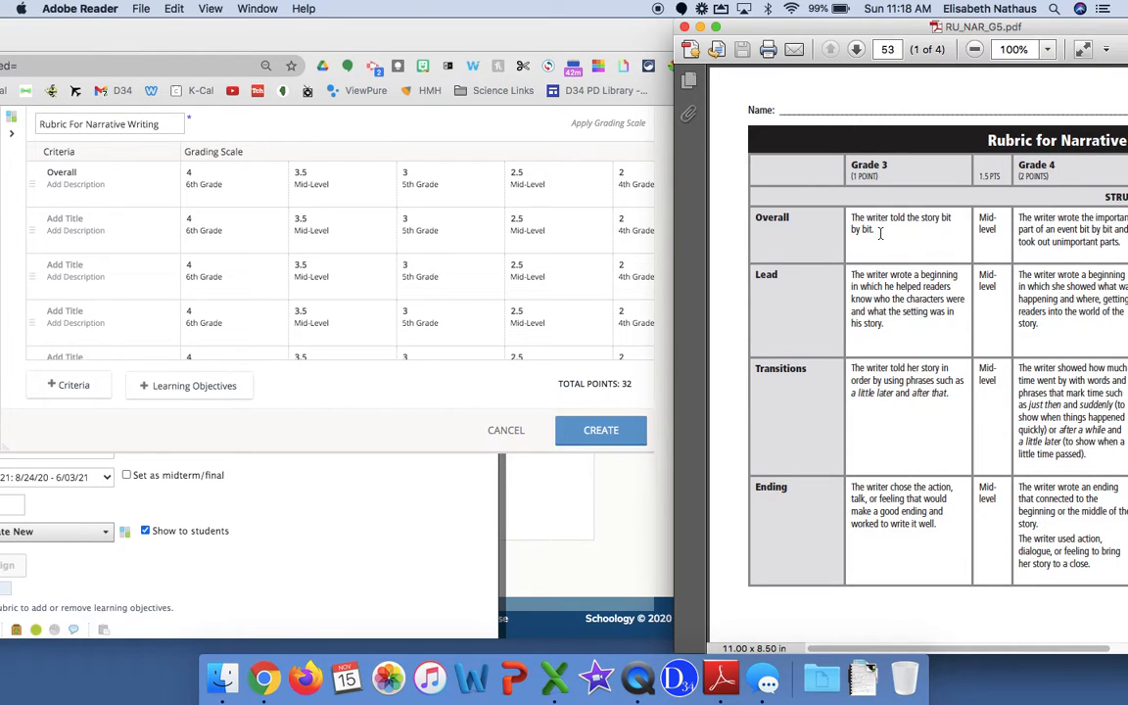
pyautogui.moveTo(880, 232); pyautogui.dragTo(849, 221)
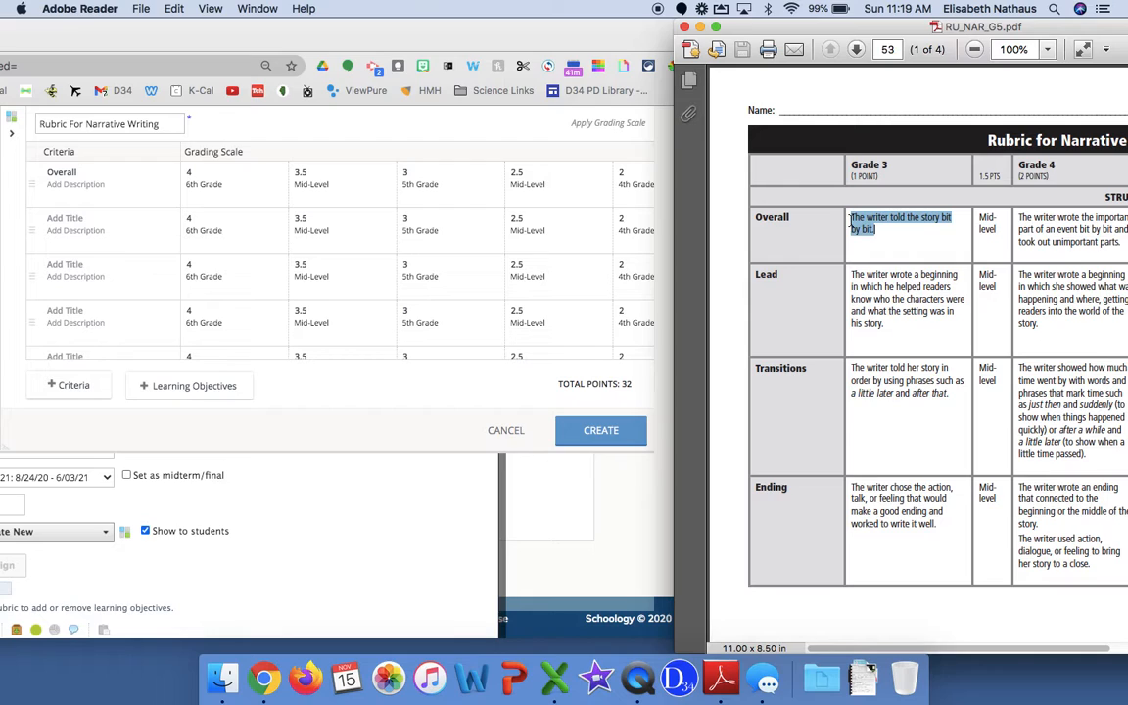
pyautogui.press('super+c')
pyautogui.hscroll(5, 564, 206)
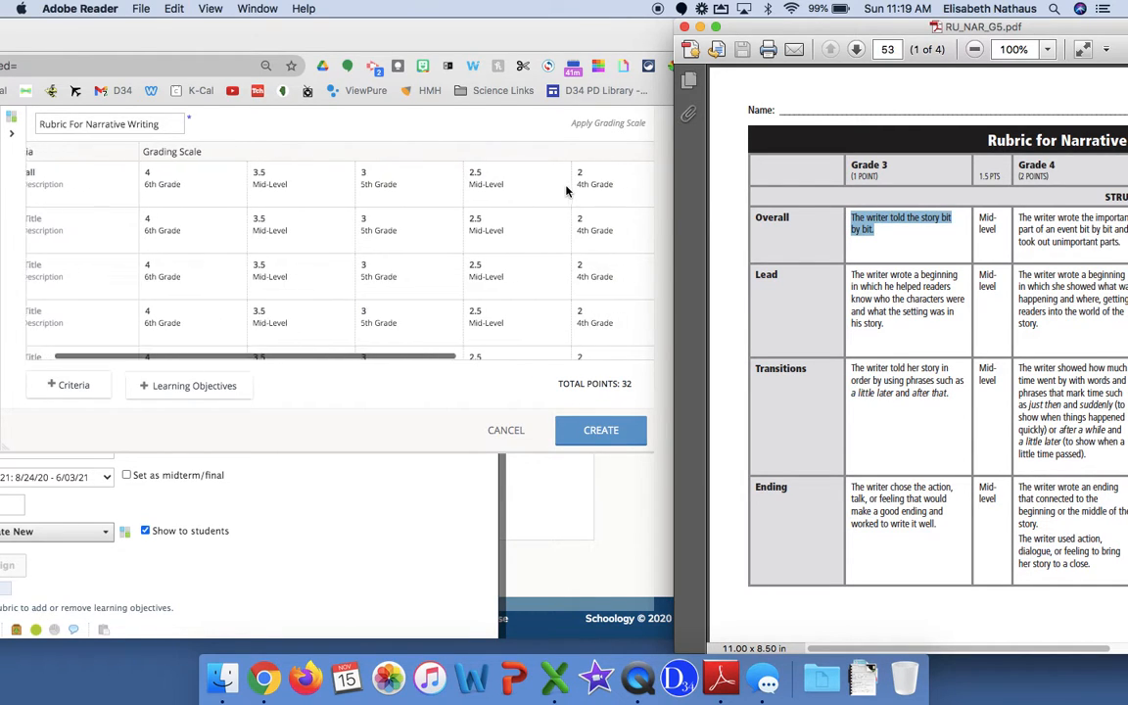
pyautogui.hscroll(4, 565, 191)
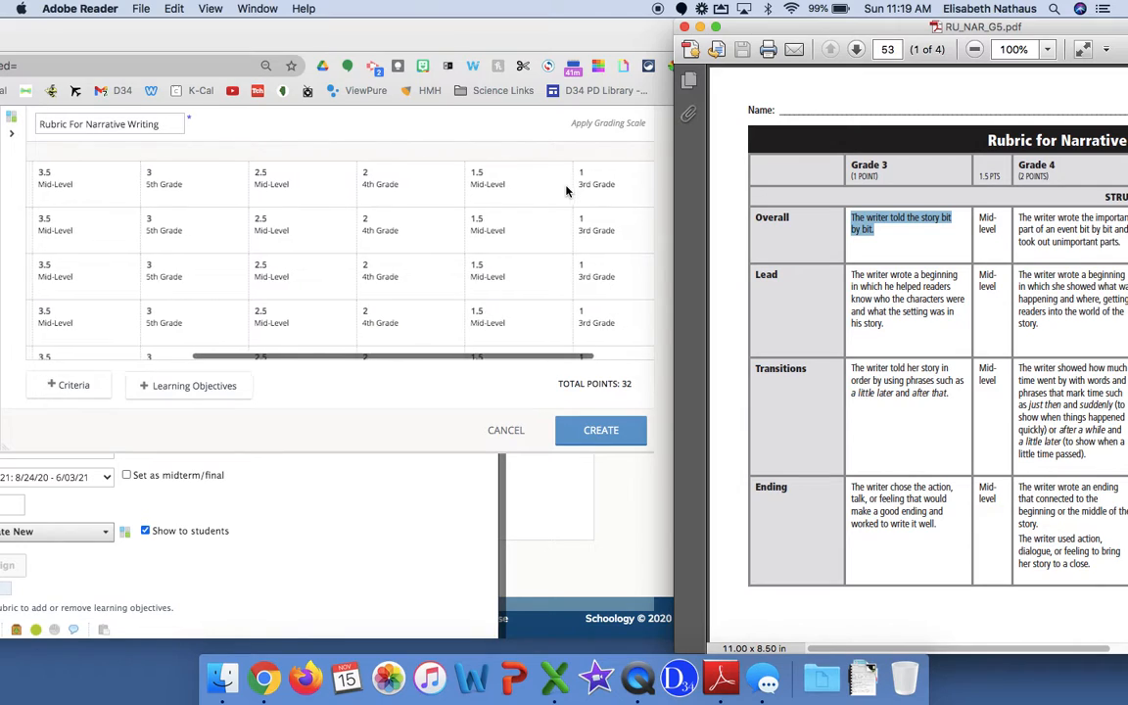
pyautogui.click(578, 191)
pyautogui.click(590, 192)
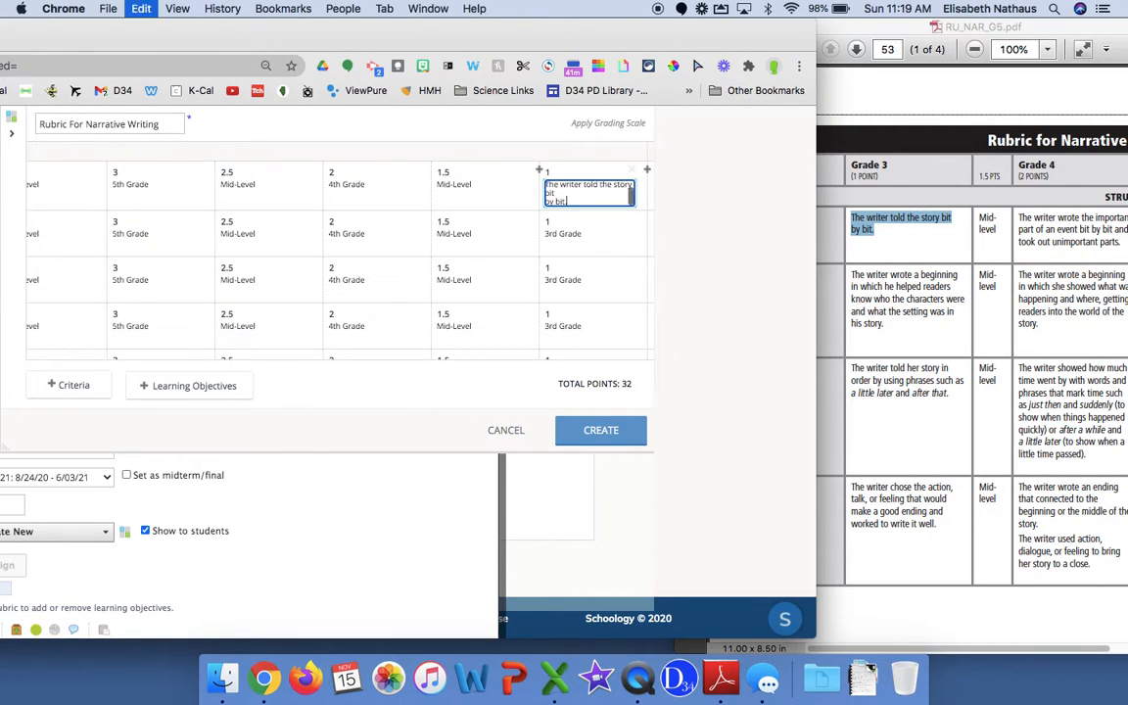
pyautogui.press('super+v')
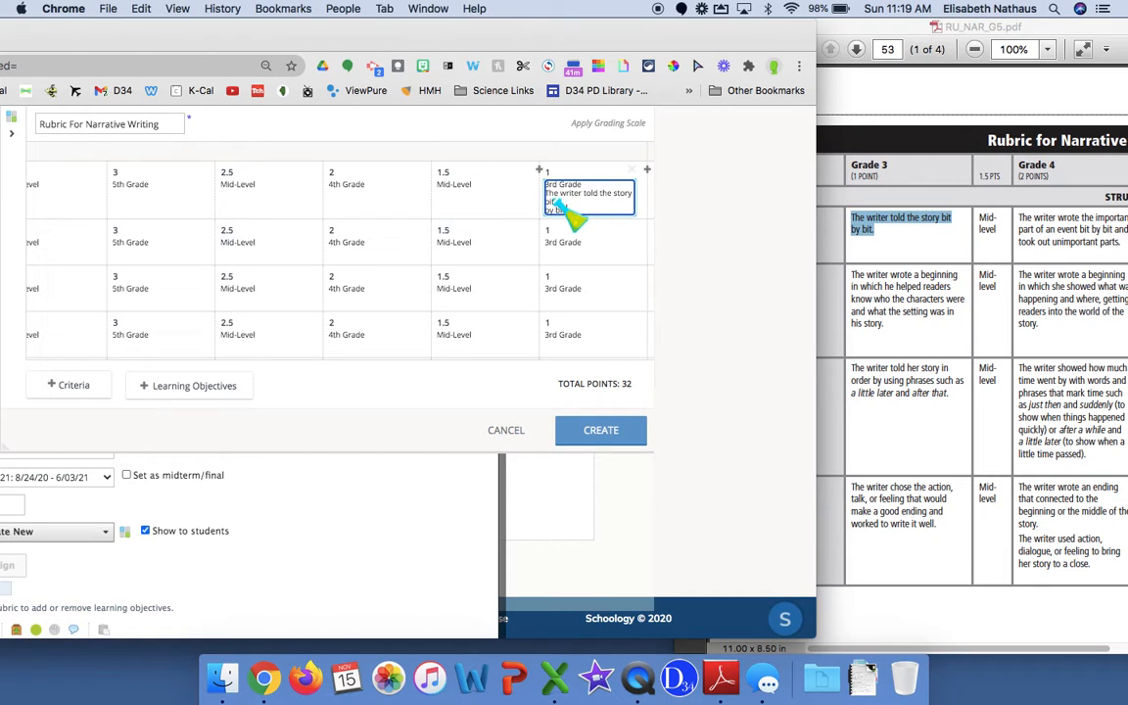
pyautogui.press('Delete')
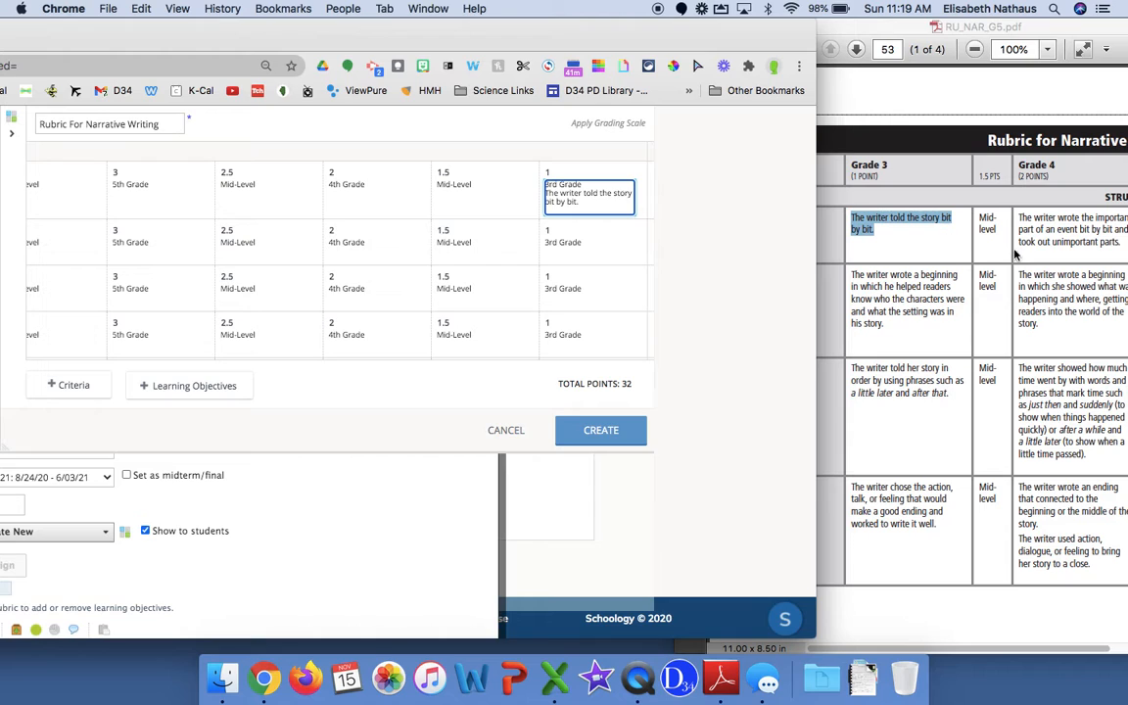
# Copy the PDF's Grade 4 description for Overall beneath the 4th Grade label in the 2-point cell and remove its stray line breaks
pyautogui.click(949, 223)
pyautogui.hscroll(5, 1050, 245)
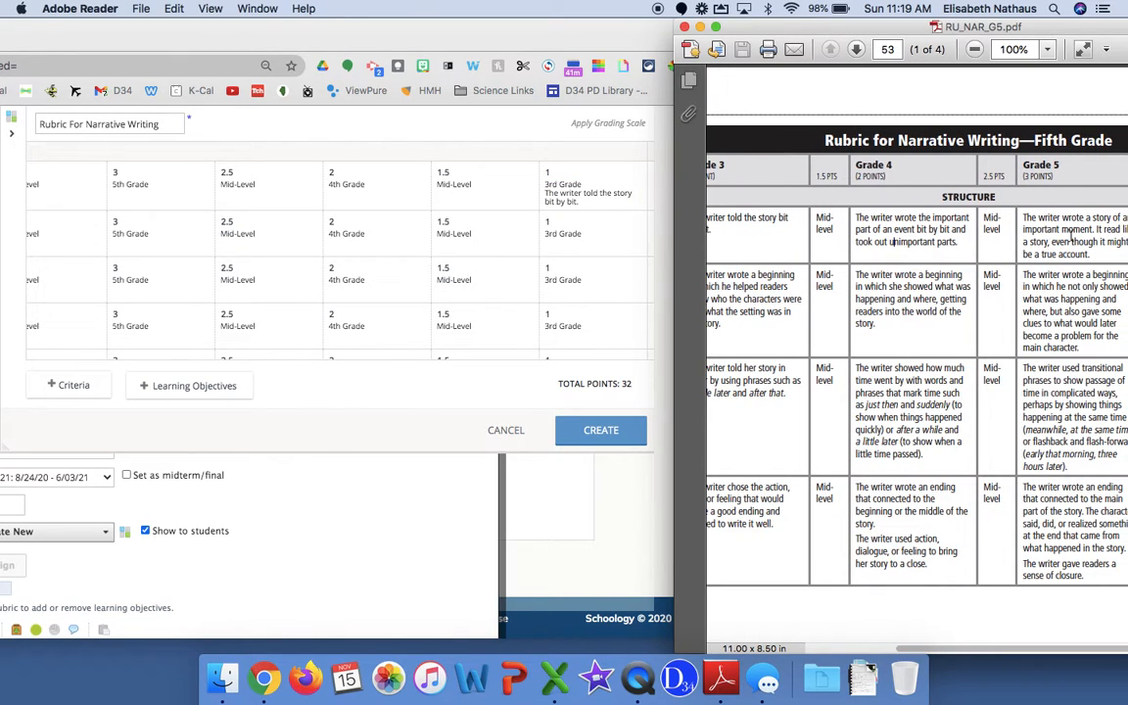
pyautogui.moveTo(962, 244); pyautogui.dragTo(774, 200)
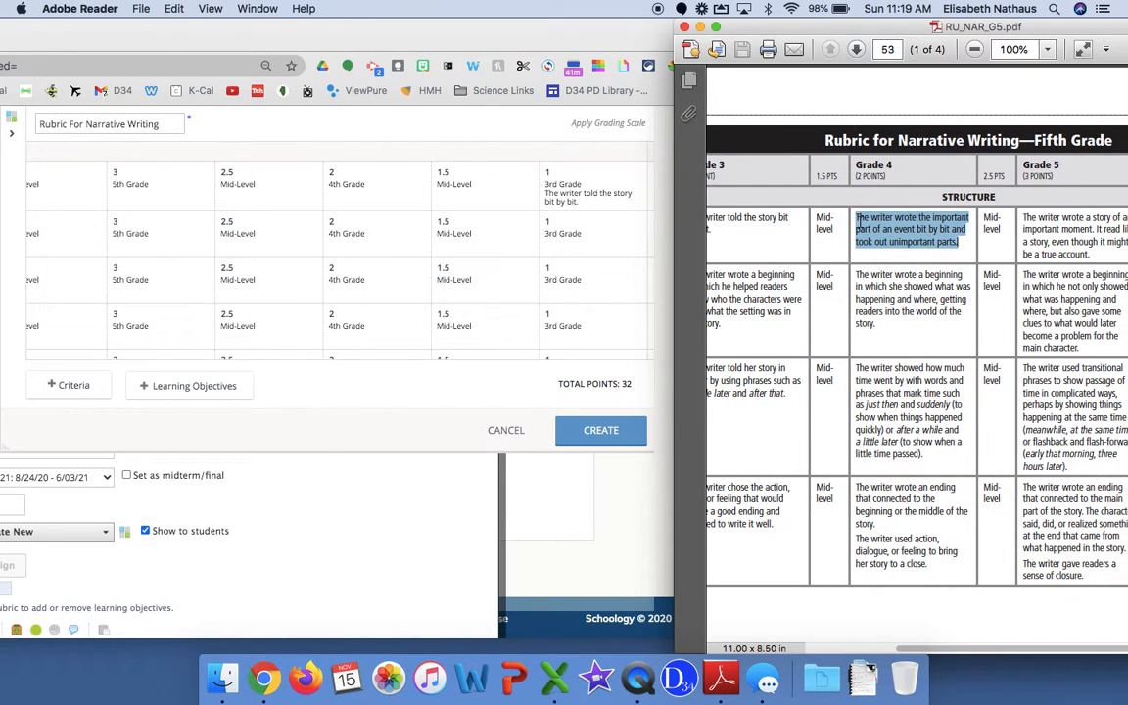
pyautogui.click(344, 201)
pyautogui.click(387, 189)
pyautogui.press('Return')
pyautogui.press('super+v')
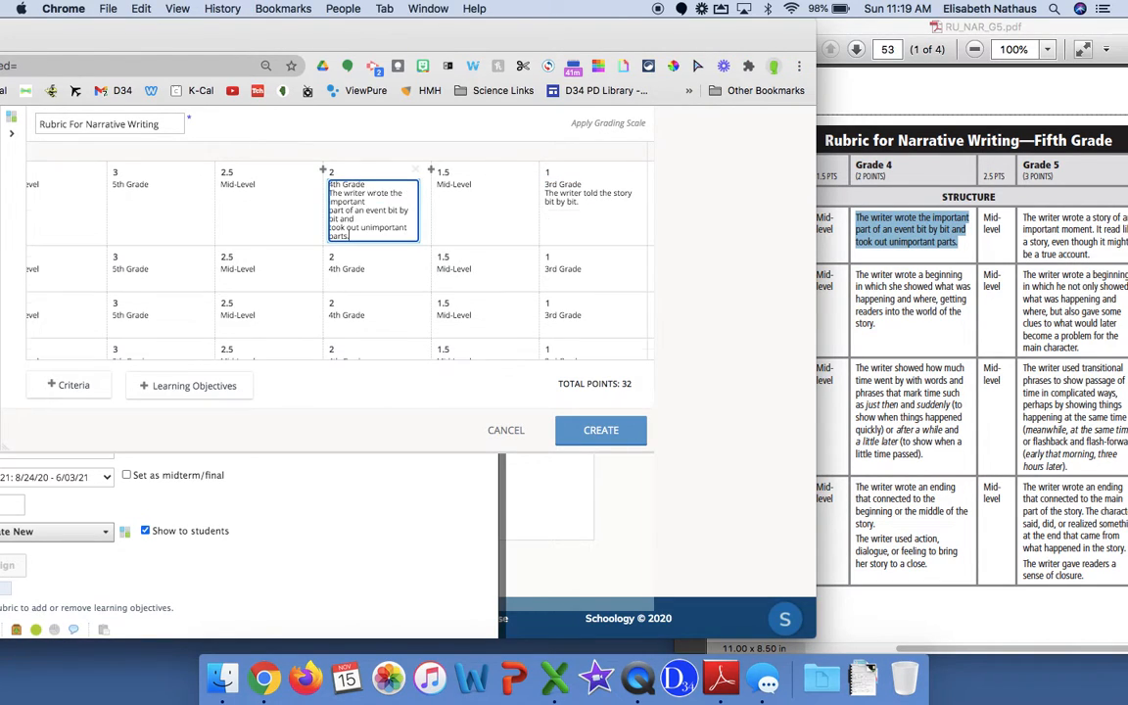
pyautogui.click(367, 201)
pyautogui.press('Delete')
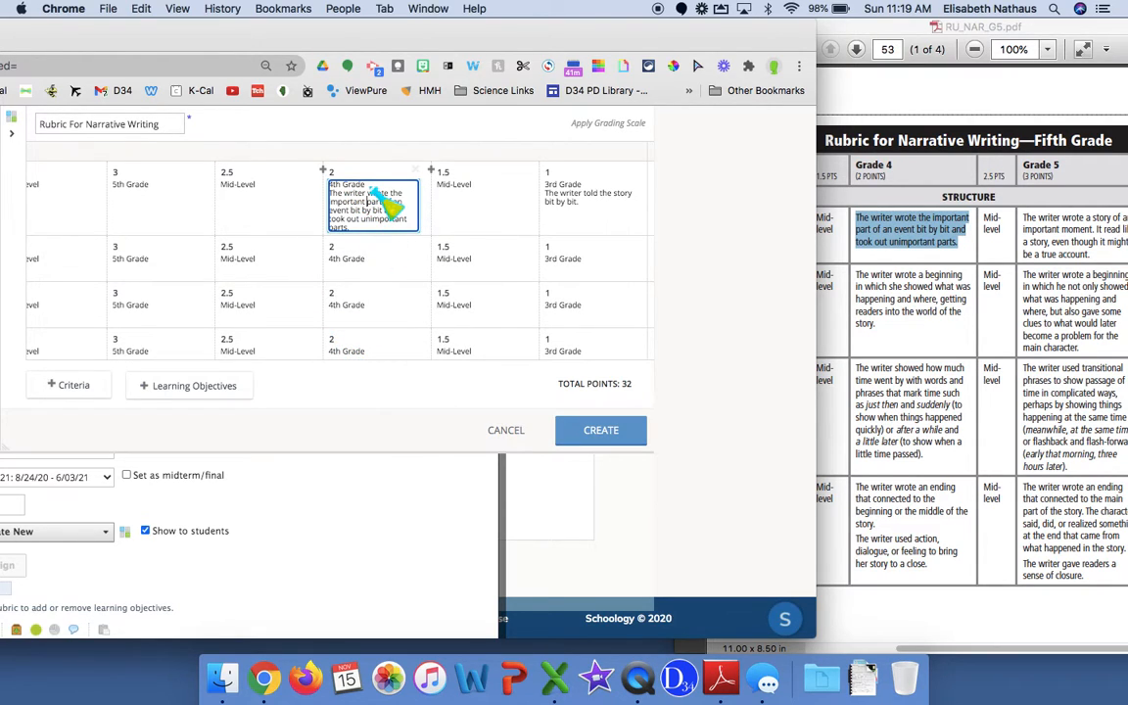
pyautogui.hscroll(-5, 372, 294)
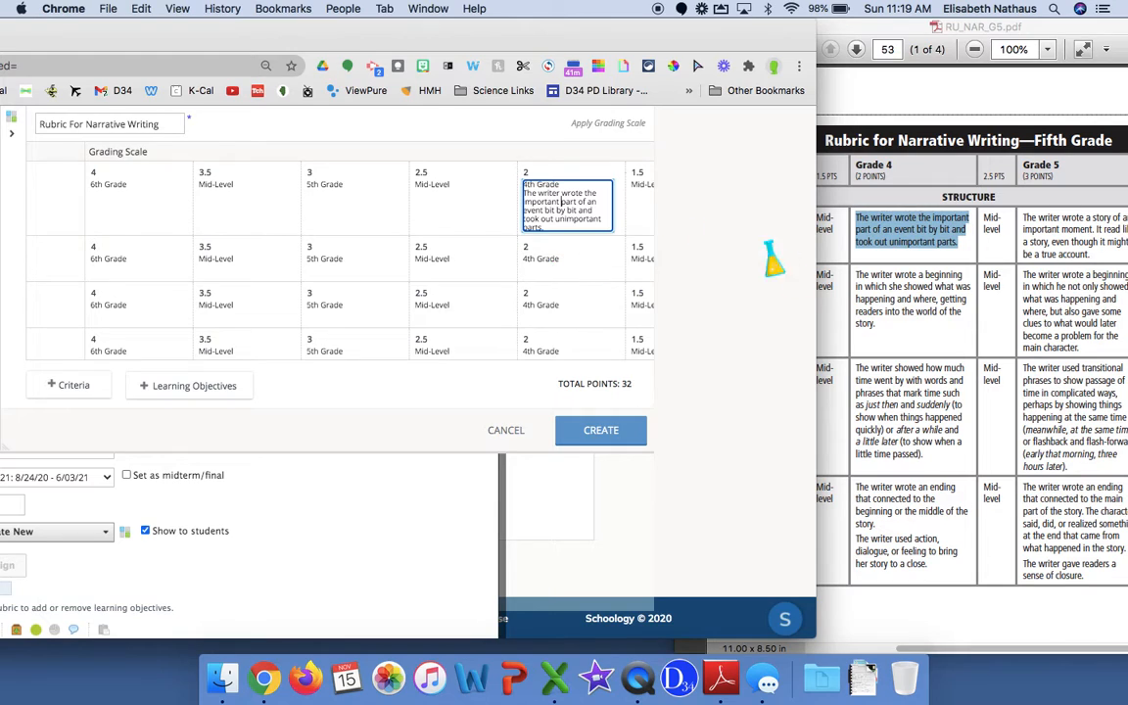
# Copy the PDF's Grade 5 description for Overall beneath the 5th Grade label in the 3-point cell and remove its stray line breaks
pyautogui.hscroll(3, 894, 272)
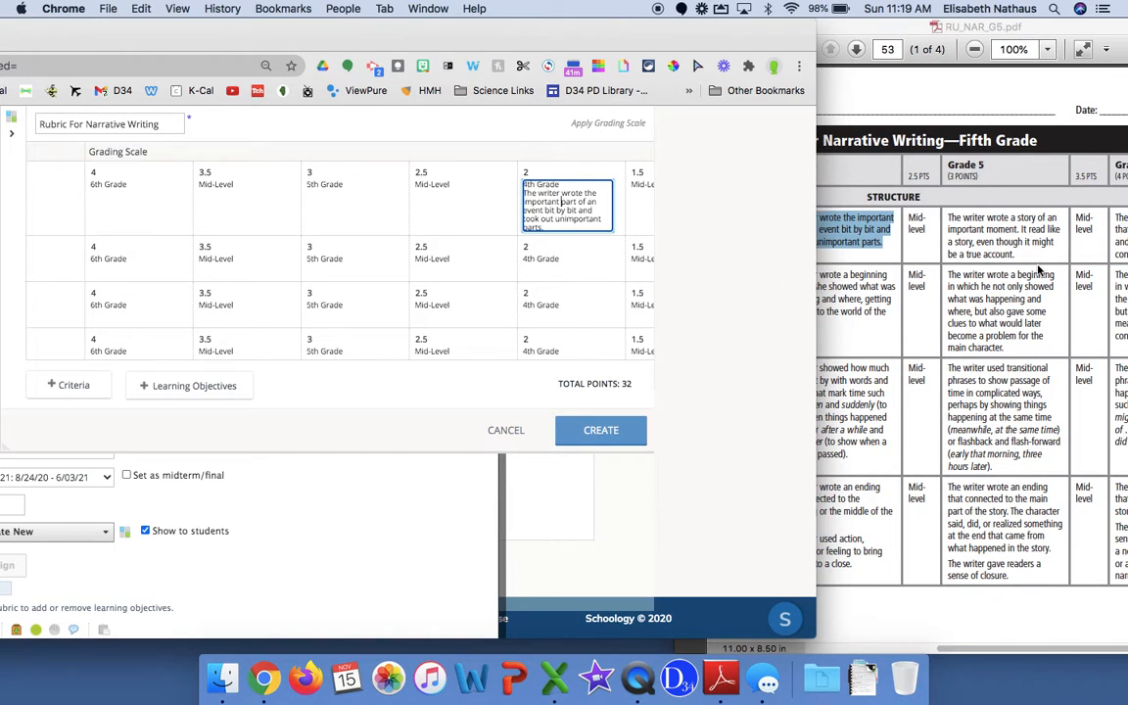
pyautogui.click(935, 250)
pyautogui.moveTo(1055, 242); pyautogui.dragTo(950, 220)
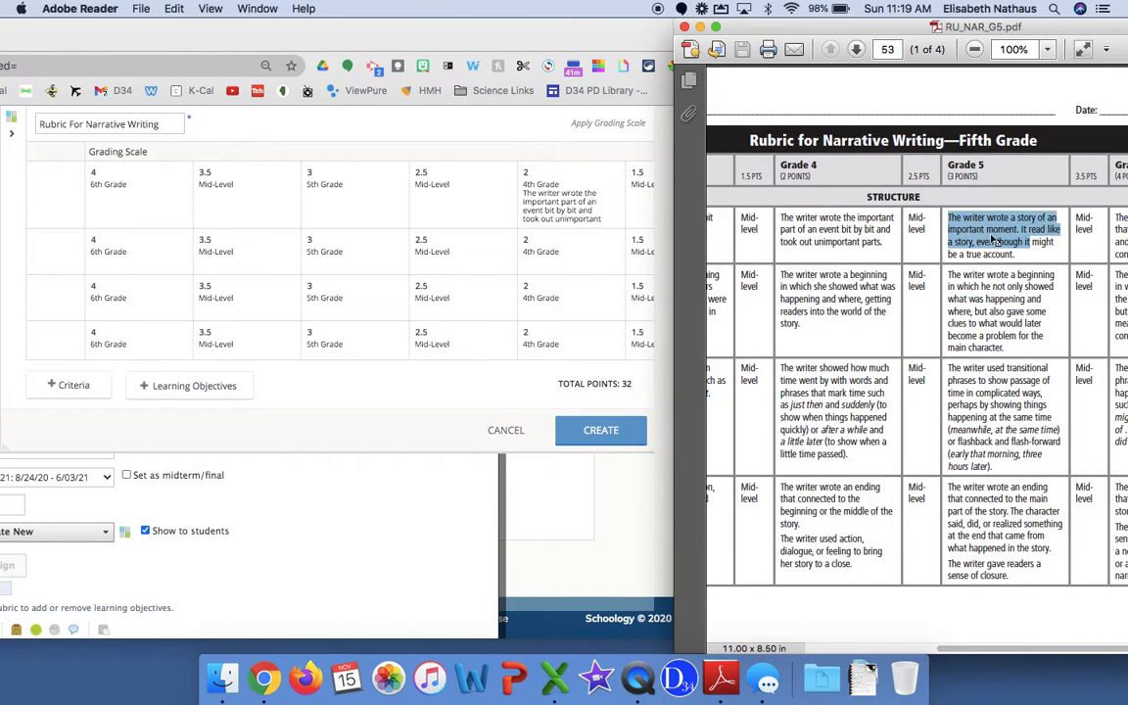
pyautogui.click(1021, 262)
pyautogui.moveTo(1017, 254); pyautogui.dragTo(956, 213)
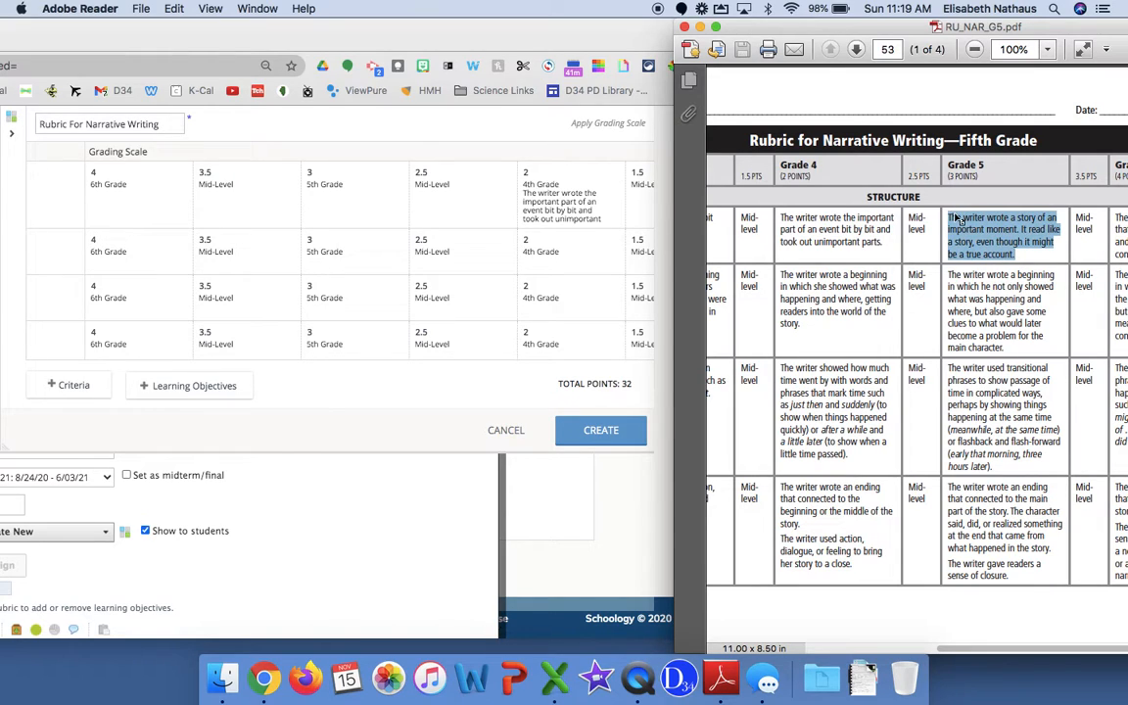
pyautogui.click(316, 170)
pyautogui.click(333, 186)
pyautogui.press('super+v')
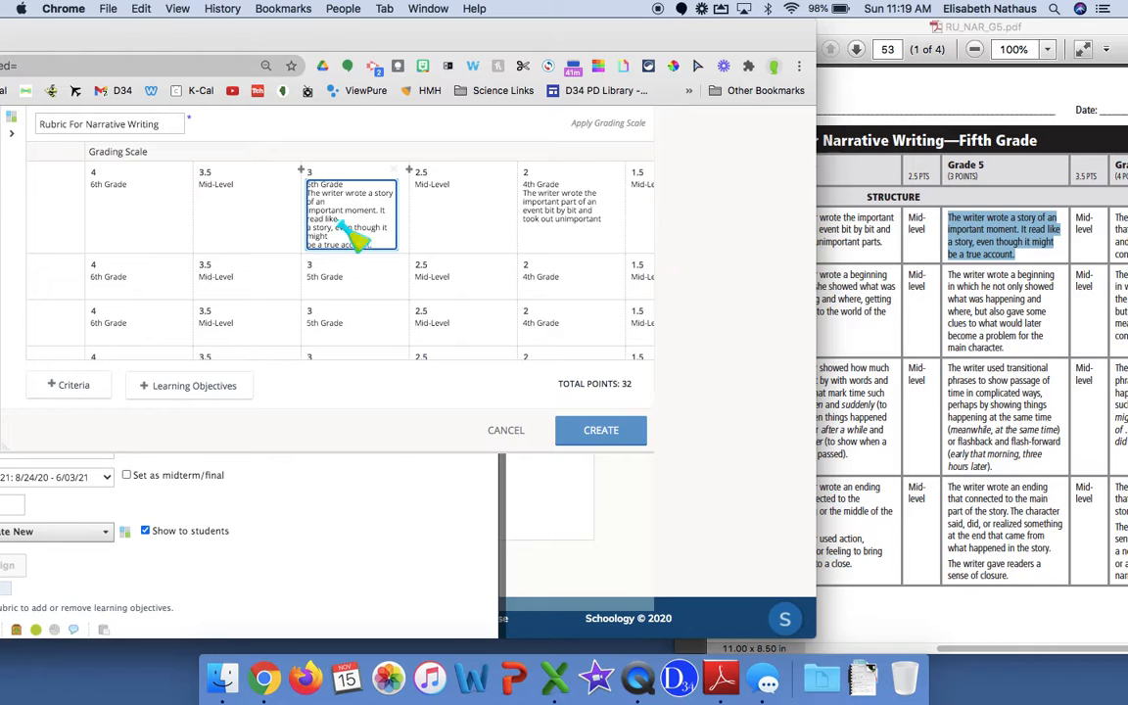
pyautogui.press('Delete')
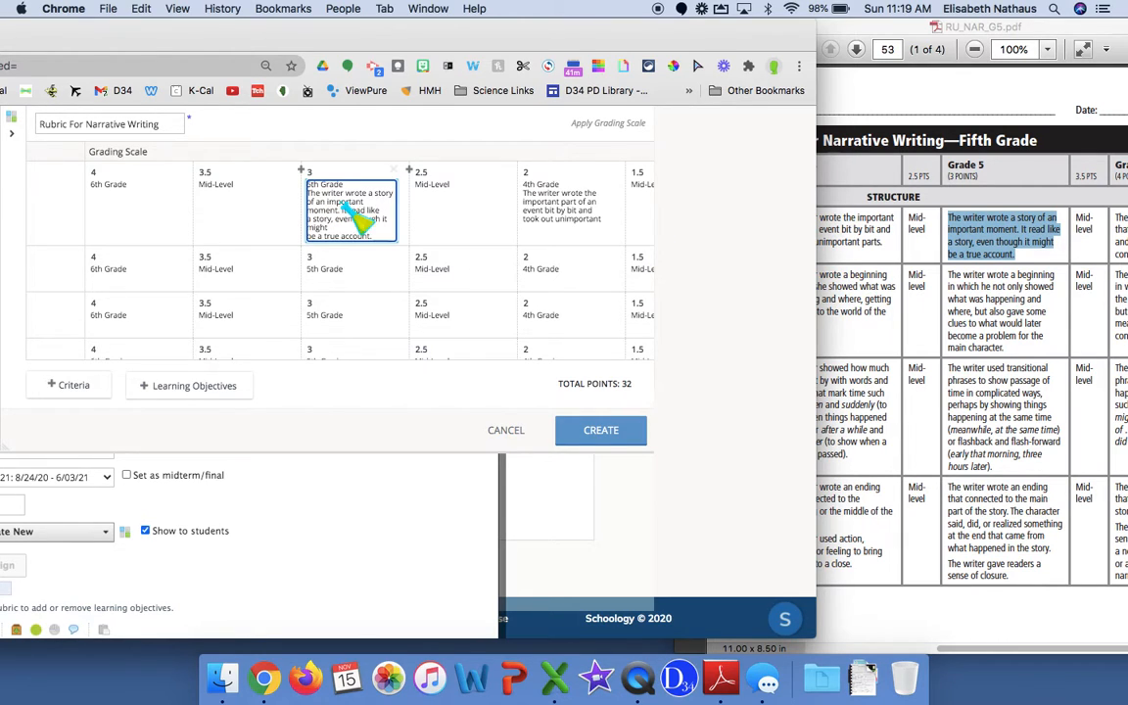
pyautogui.click(338, 228)
pyautogui.press('Delete')
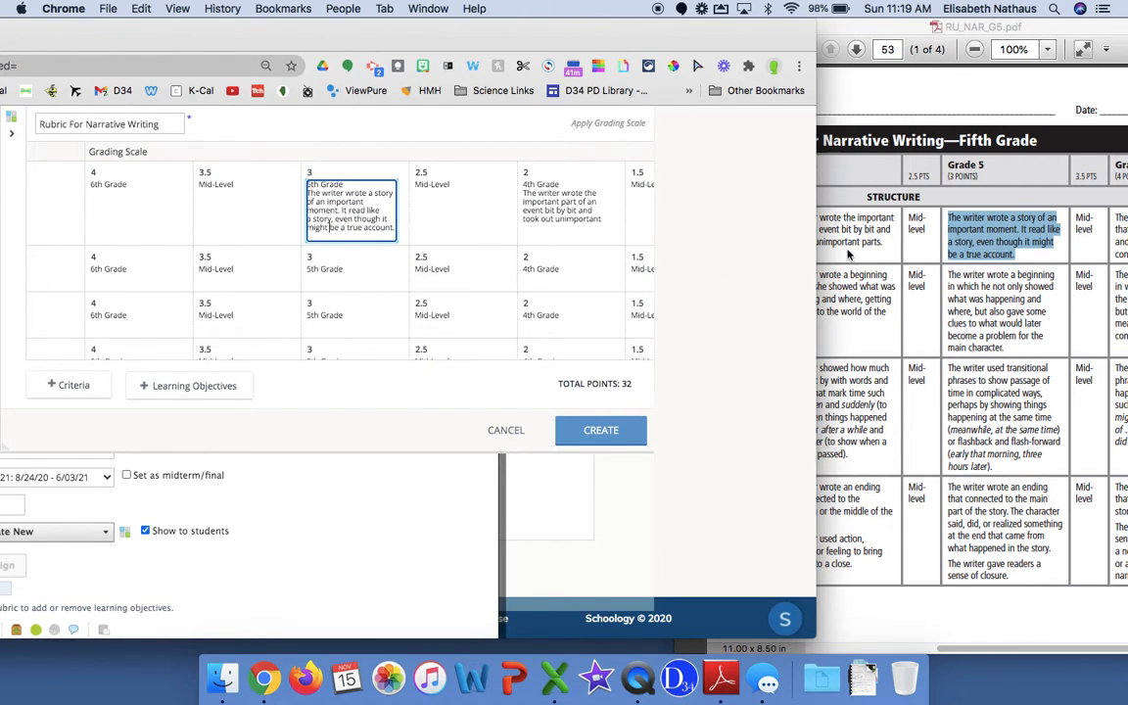
# Copy the PDF's Grade 6 description for Overall beneath the 6th Grade label in the 4-point cell and remove its stray line breaks
pyautogui.click(1027, 311)
pyautogui.hscroll(3, 1028, 311)
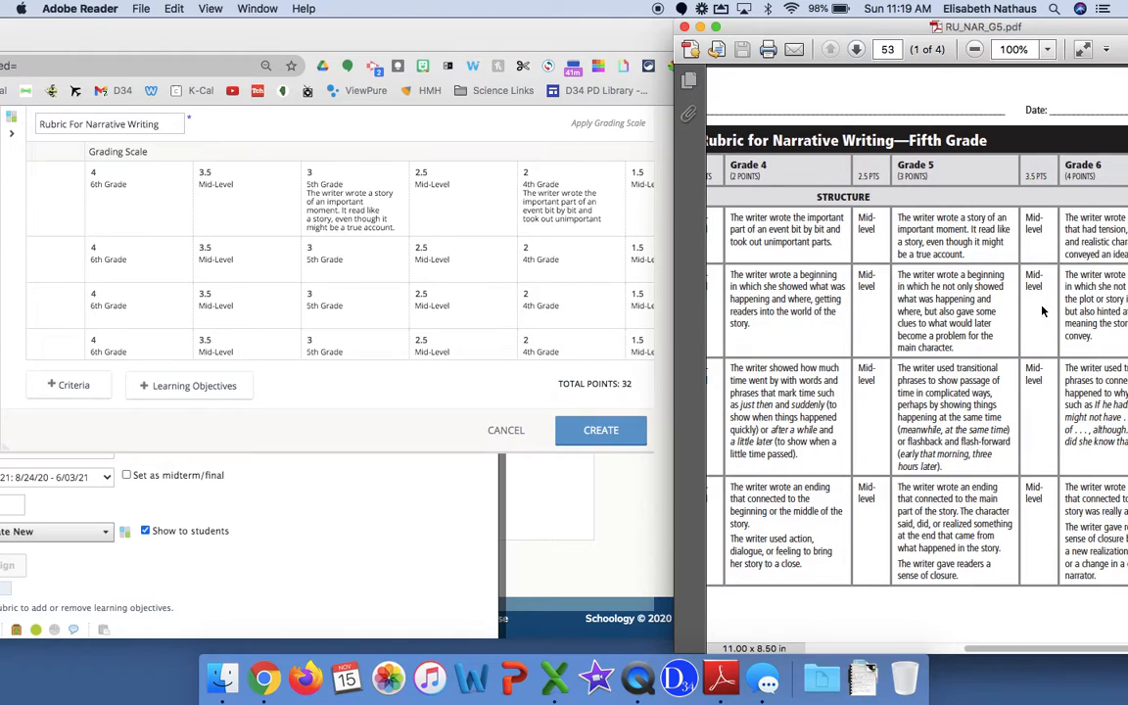
pyautogui.moveTo(1067, 221); pyautogui.dragTo(1118, 257)
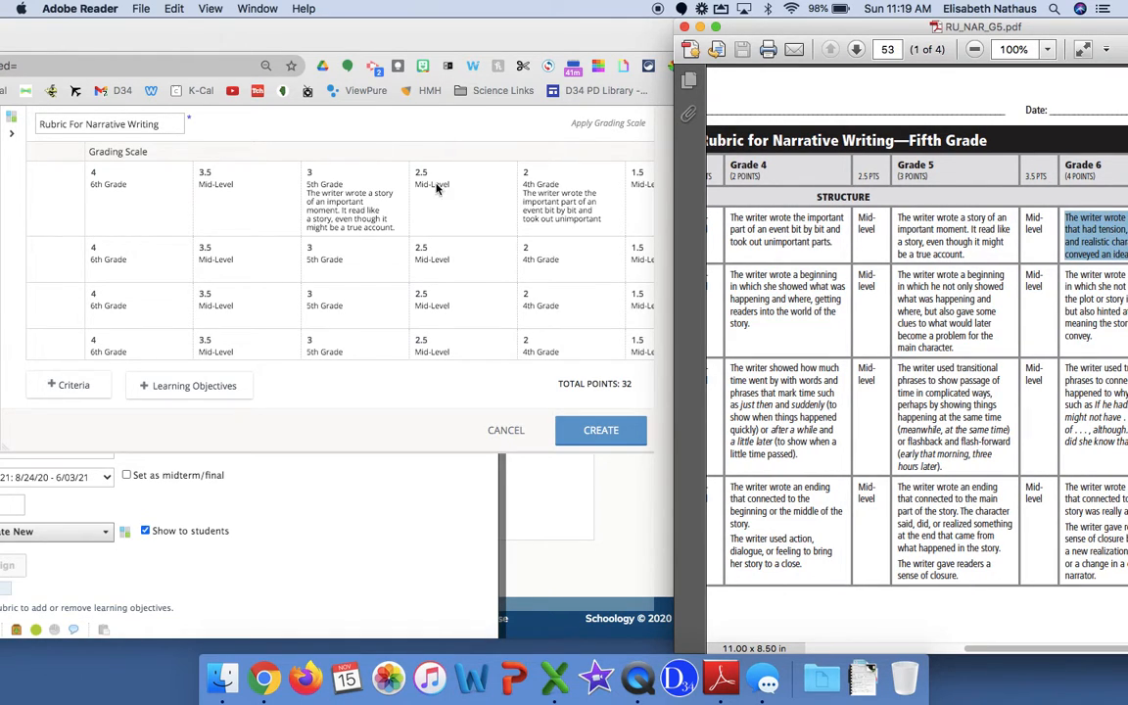
pyautogui.click(147, 196)
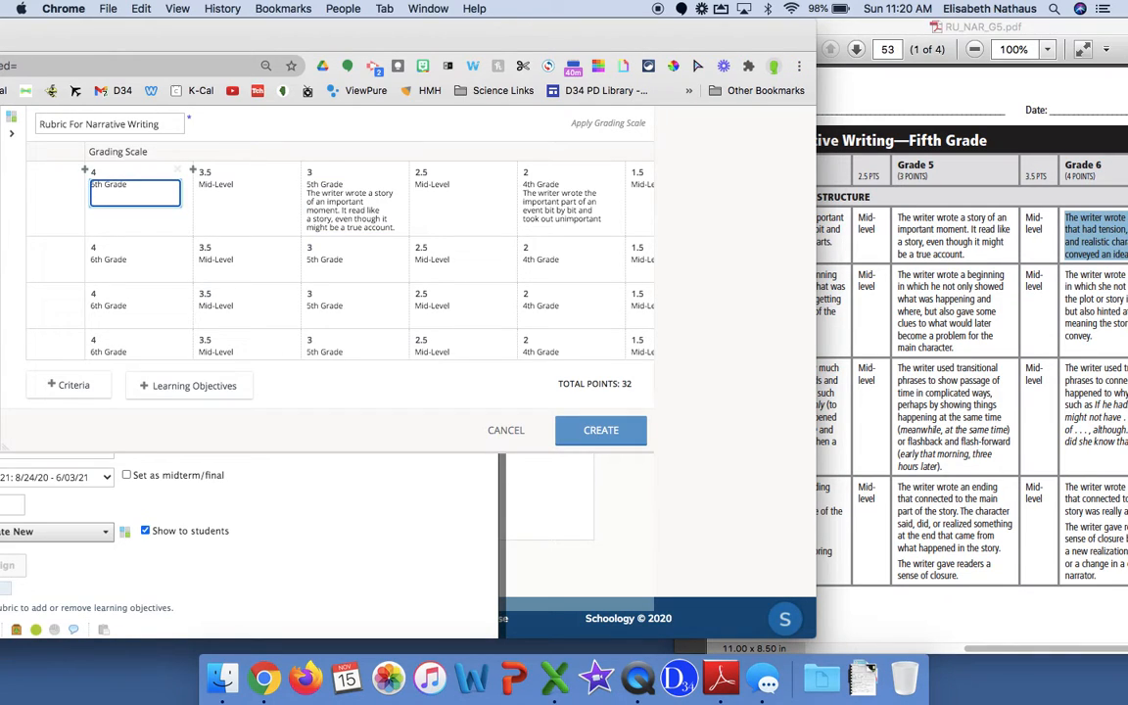
pyautogui.write('The writer wrote a story that had tension, resolution, and realistic characters and conveyed an idea.')
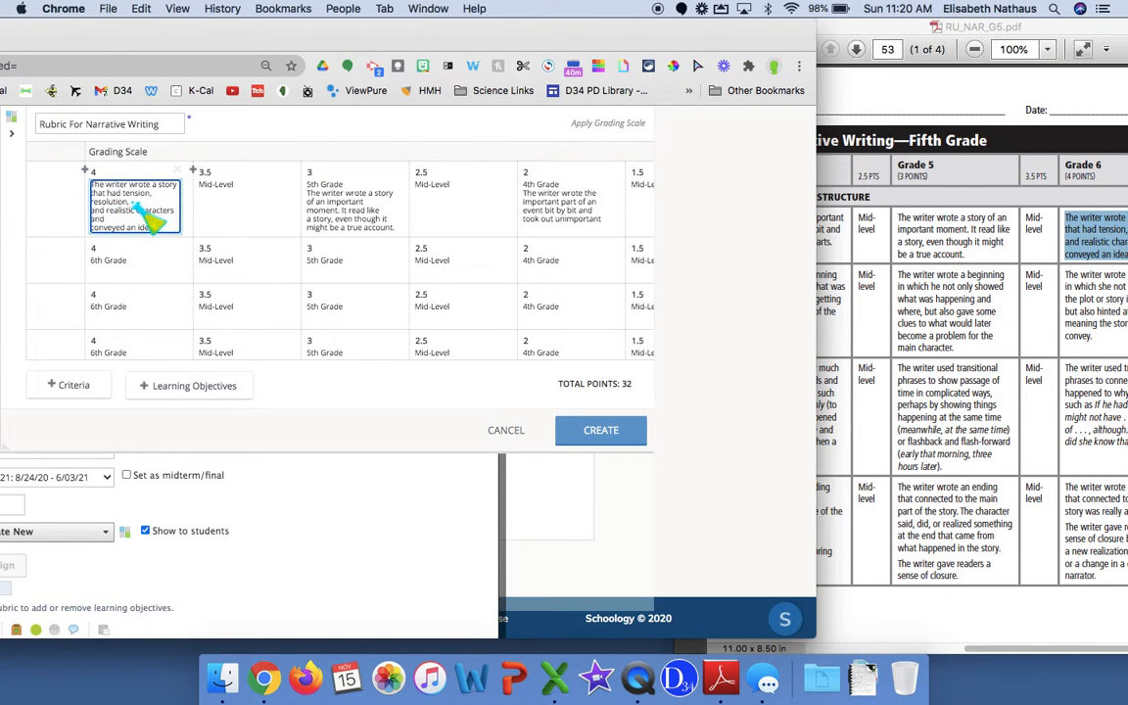
pyautogui.press('Delete')
pyautogui.click(159, 230)
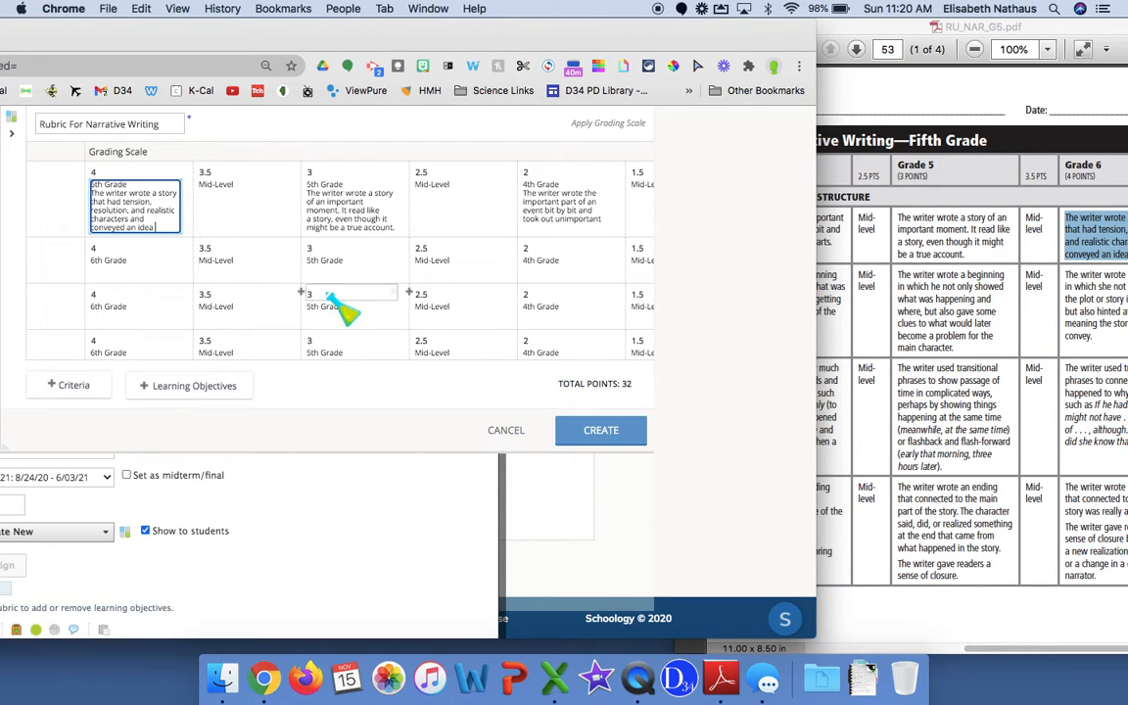
# Compare the rubric builder's remaining untitled criteria rows with the criteria listed on the first two pages of the rubric PDF
pyautogui.hscroll(-3, 244, 322)
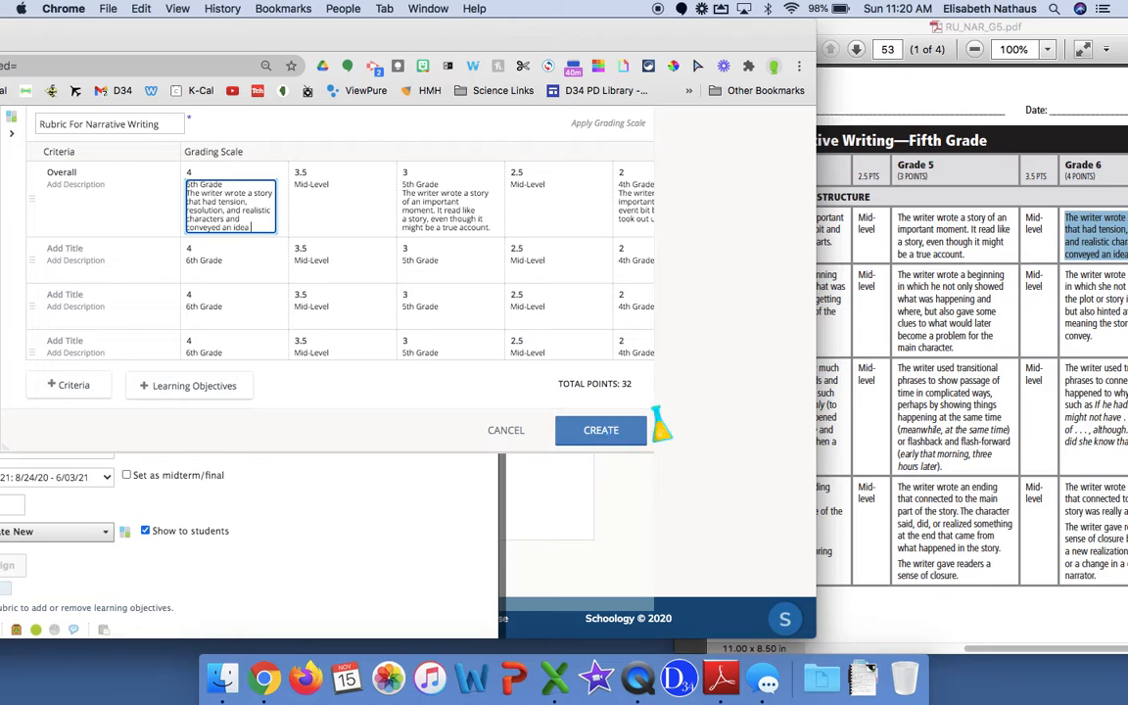
pyautogui.click(897, 361)
pyautogui.hscroll(-5, 848, 305)
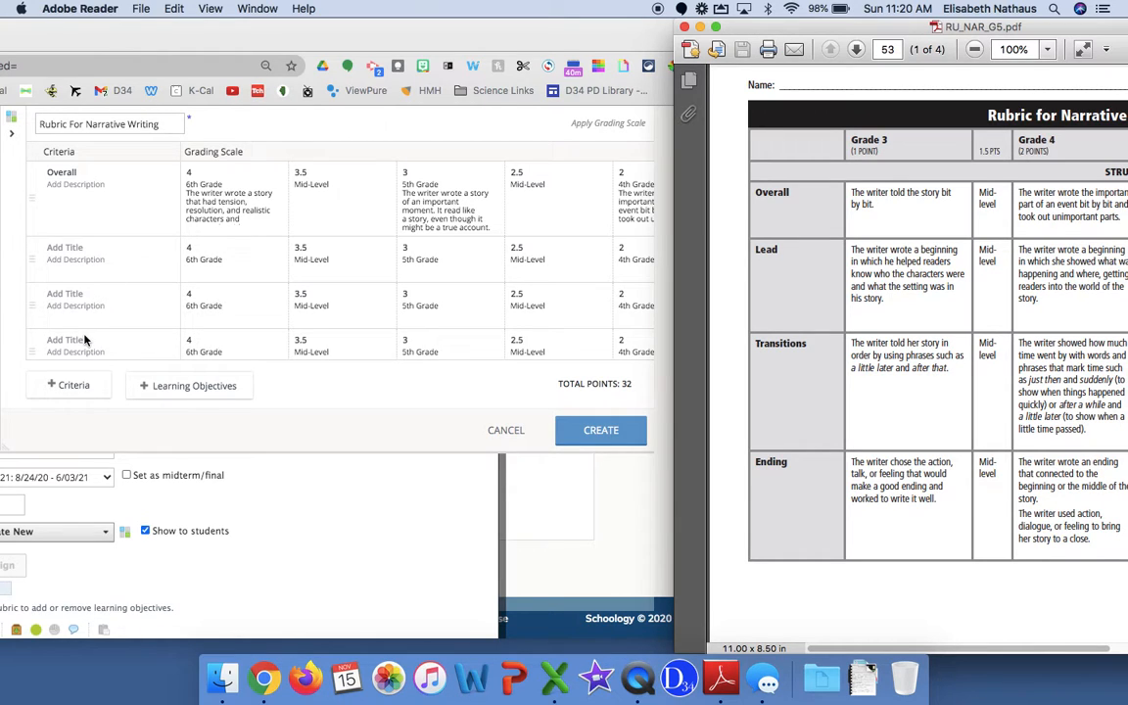
pyautogui.scroll(-3, 85, 334)
pyautogui.scroll(-1, 84, 336)
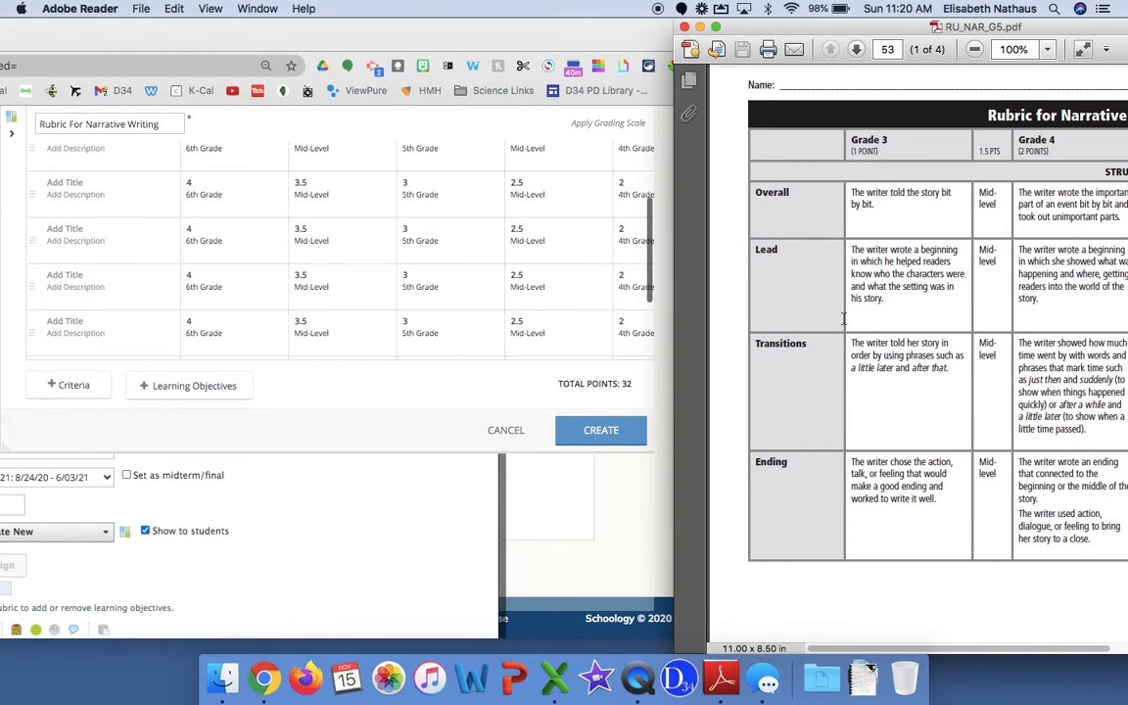
pyautogui.scroll(-10, 837, 327)
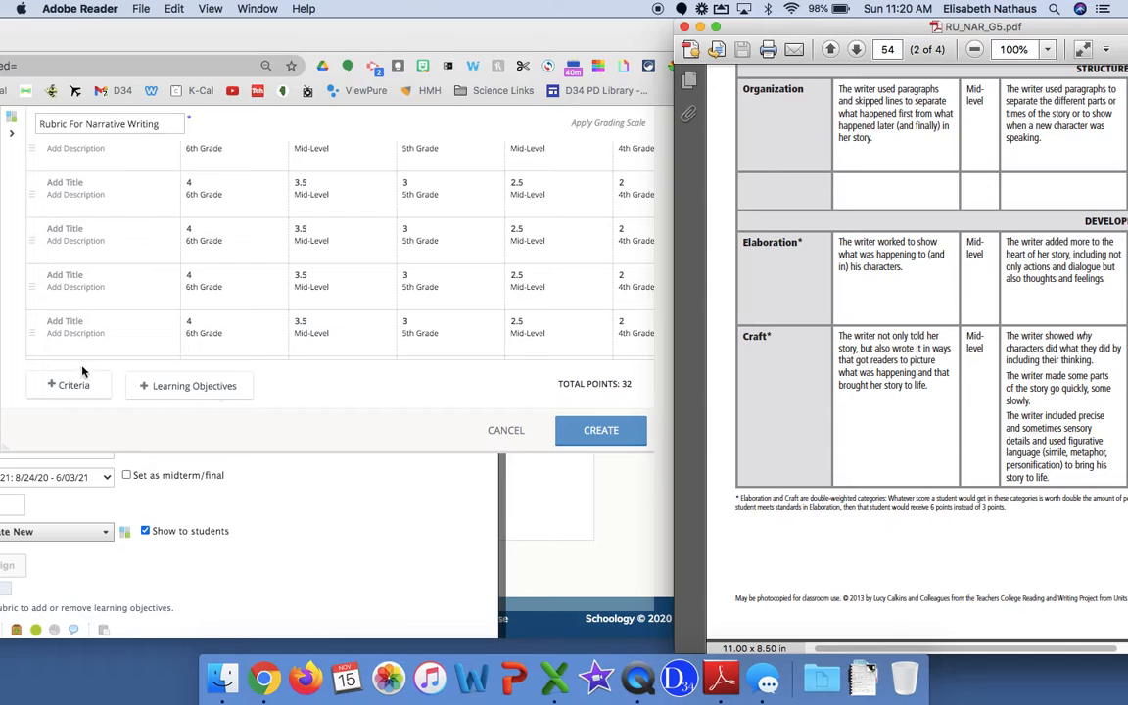
pyautogui.scroll(1, 78, 333)
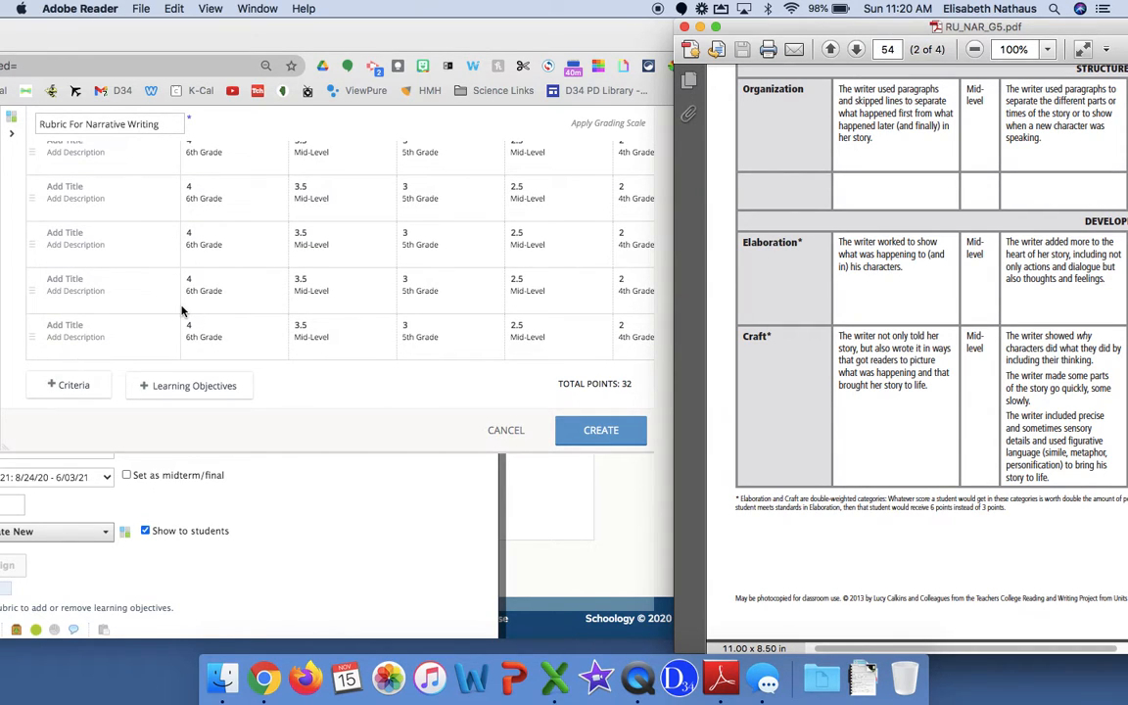
pyautogui.scroll(3, 413, 315)
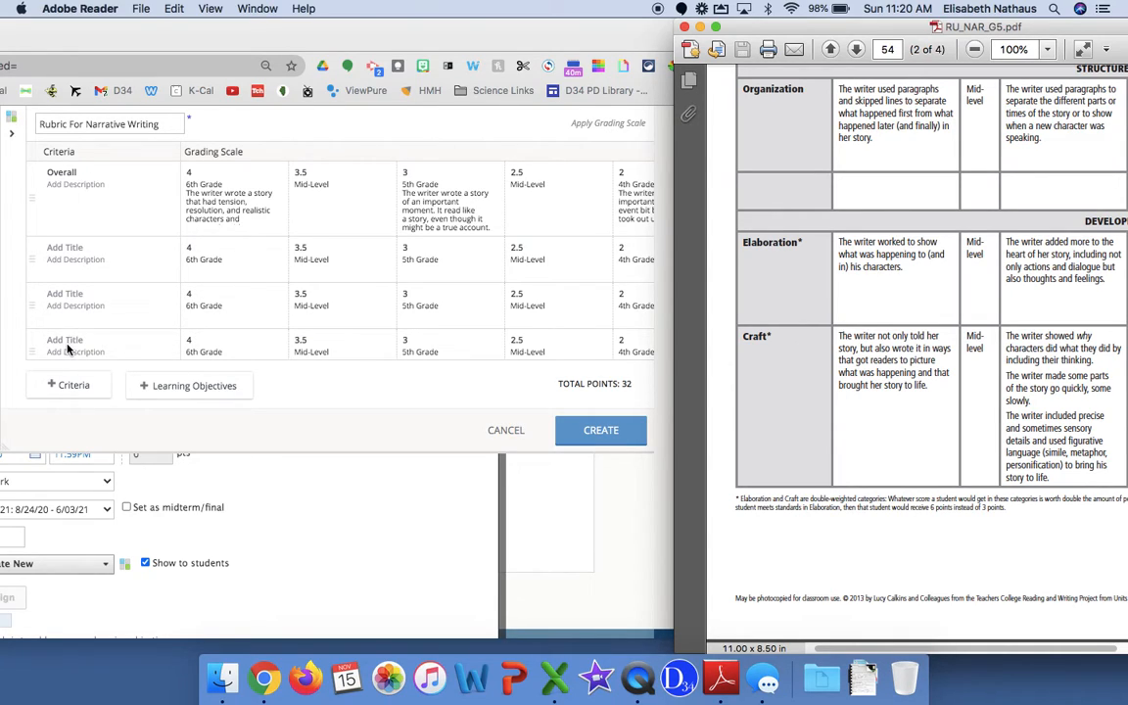
# Try to create the rubric, and give its second, third and fourth criteria the placeholder title "Title"
pyautogui.click(600, 438)
pyautogui.click(601, 432)
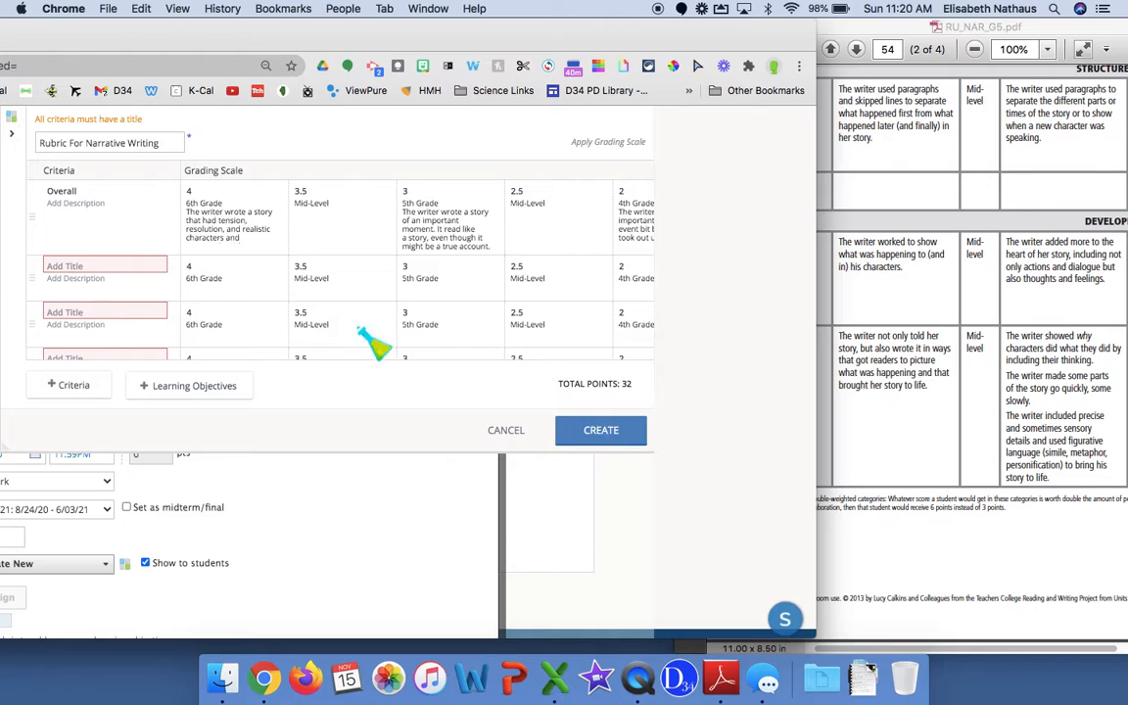
pyautogui.click(108, 266)
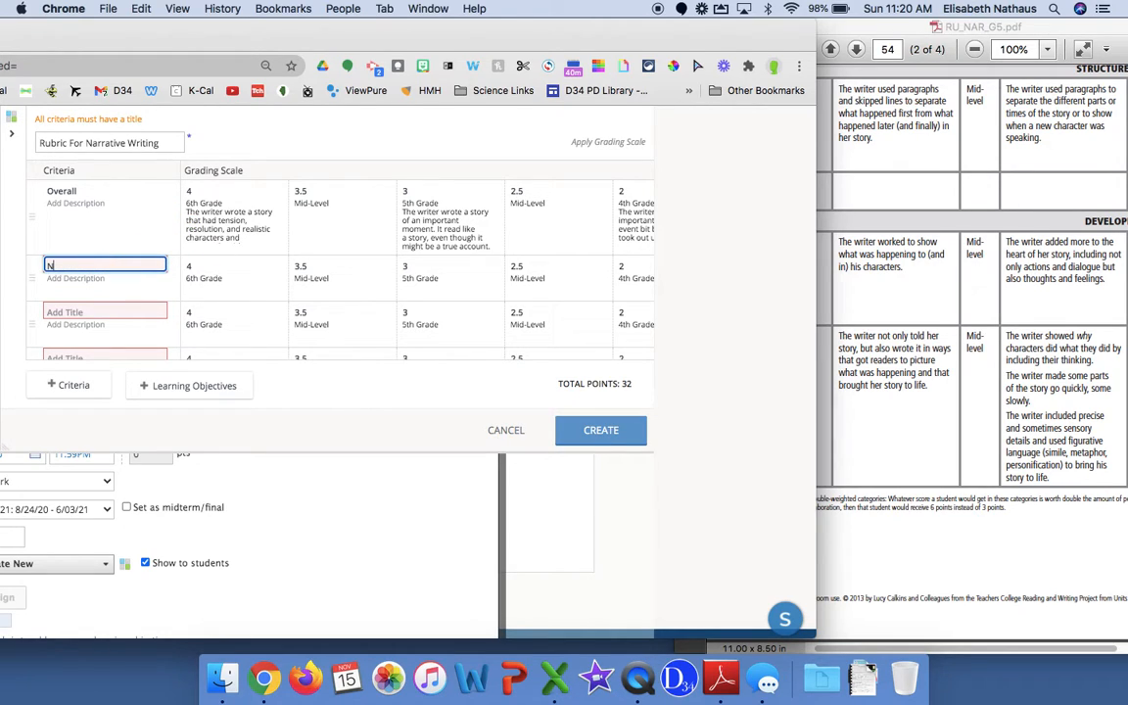
pyautogui.write('Title')
pyautogui.moveTo(83, 269); pyautogui.dragTo(46, 268)
pyautogui.press('cmd+c')
pyautogui.click(88, 315)
pyautogui.press('cmd+v')
pyautogui.scroll(-1, 100, 336)
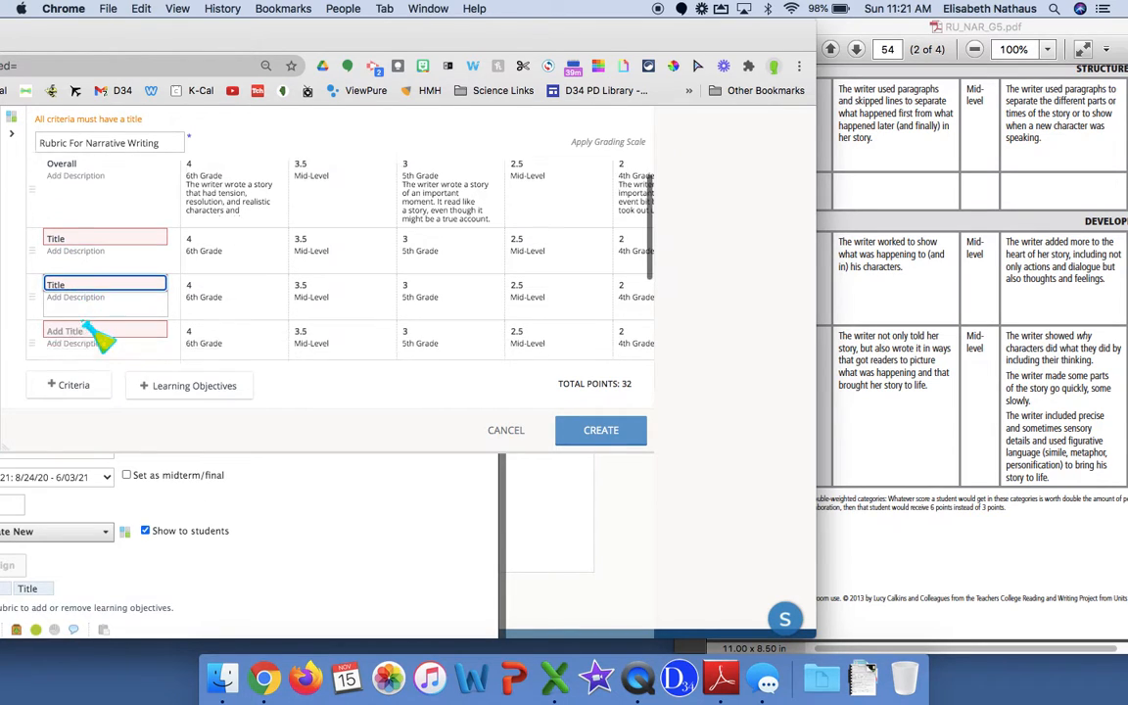
pyautogui.scroll(-1, 102, 338)
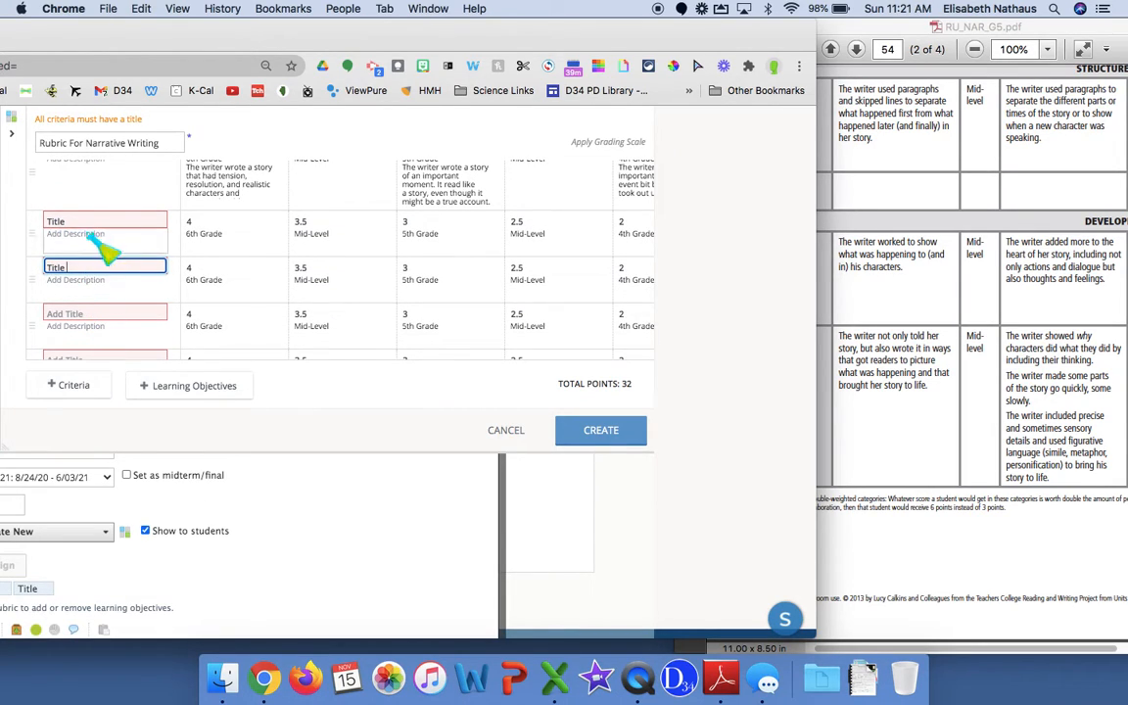
pyautogui.click(90, 315)
pyautogui.press('super+v')
pyautogui.scroll(-2, 98, 328)
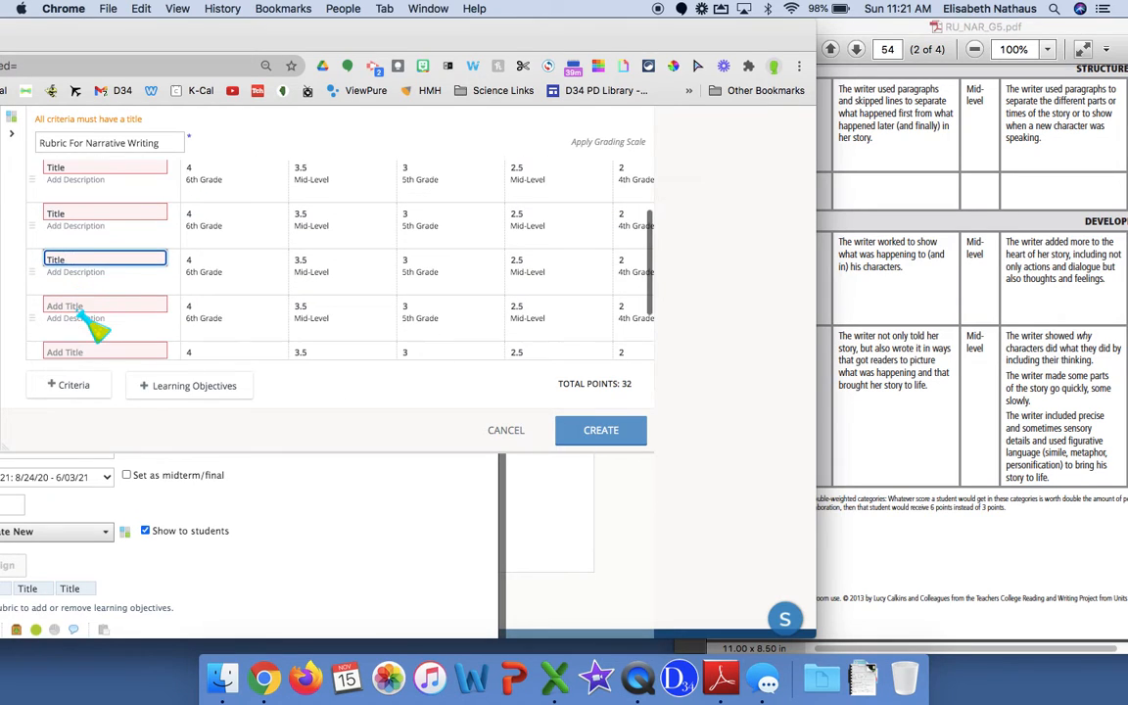
# Fill the four remaining untitled criteria with the same placeholder "Title" and create the rubric
pyautogui.click(88, 315)
pyautogui.press('super+v')
pyautogui.scroll(-1, 88, 315)
pyautogui.click(89, 315)
pyautogui.press('super+v')
pyautogui.scroll(-1, 88, 314)
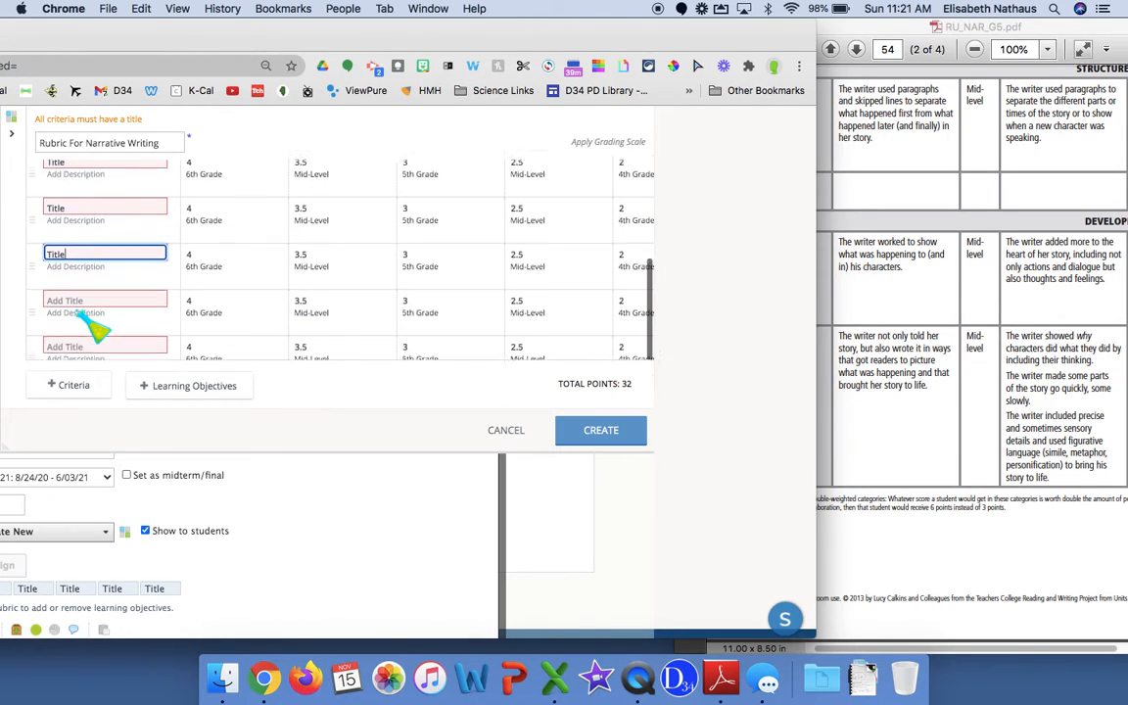
pyautogui.click(86, 310)
pyautogui.press('super+v')
pyautogui.scroll(-2, 78, 332)
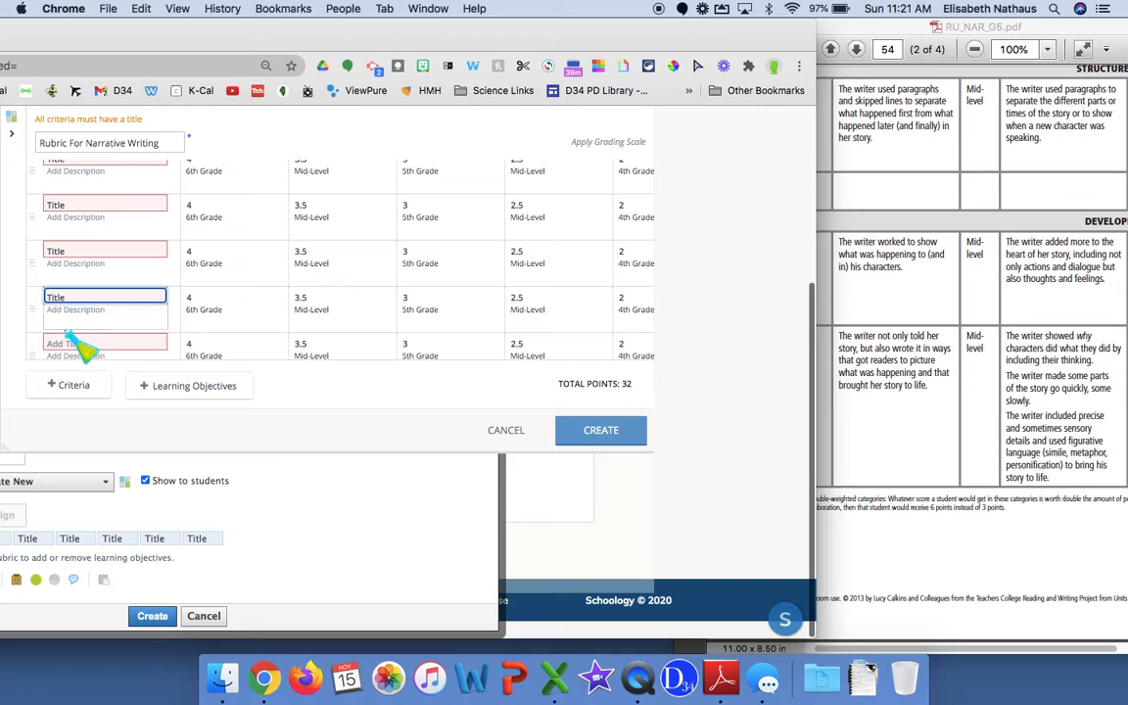
pyautogui.click(78, 343)
pyautogui.press('super+v')
pyautogui.scroll(-1, 83, 357)
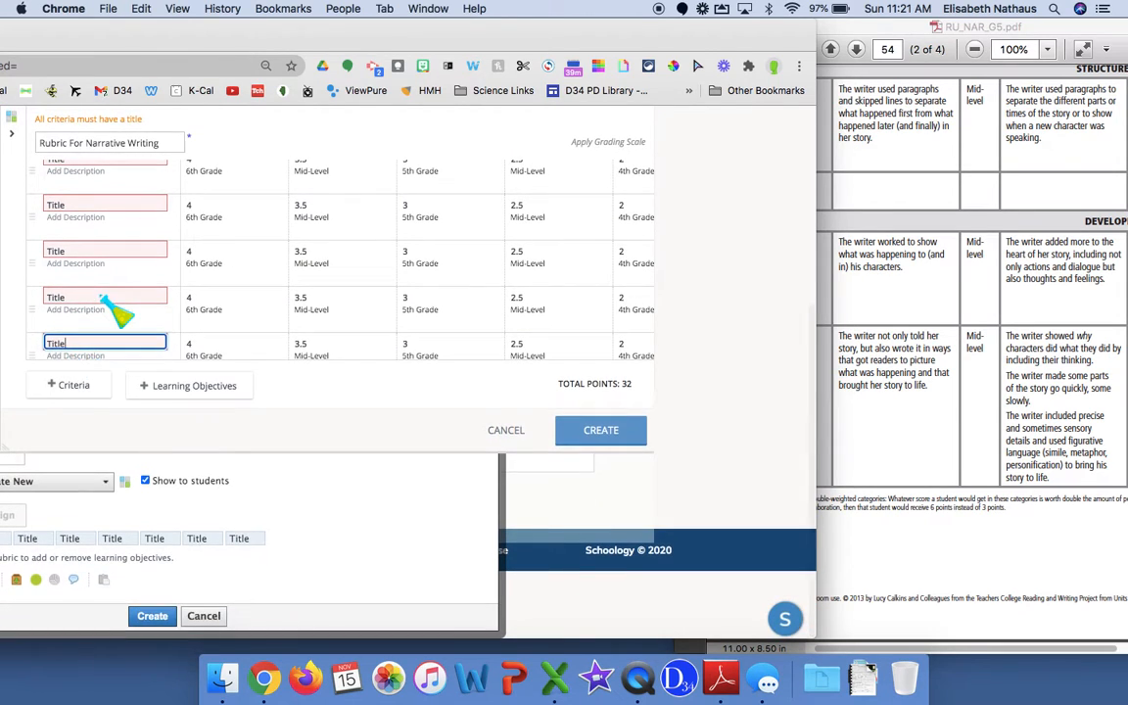
pyautogui.click(602, 436)
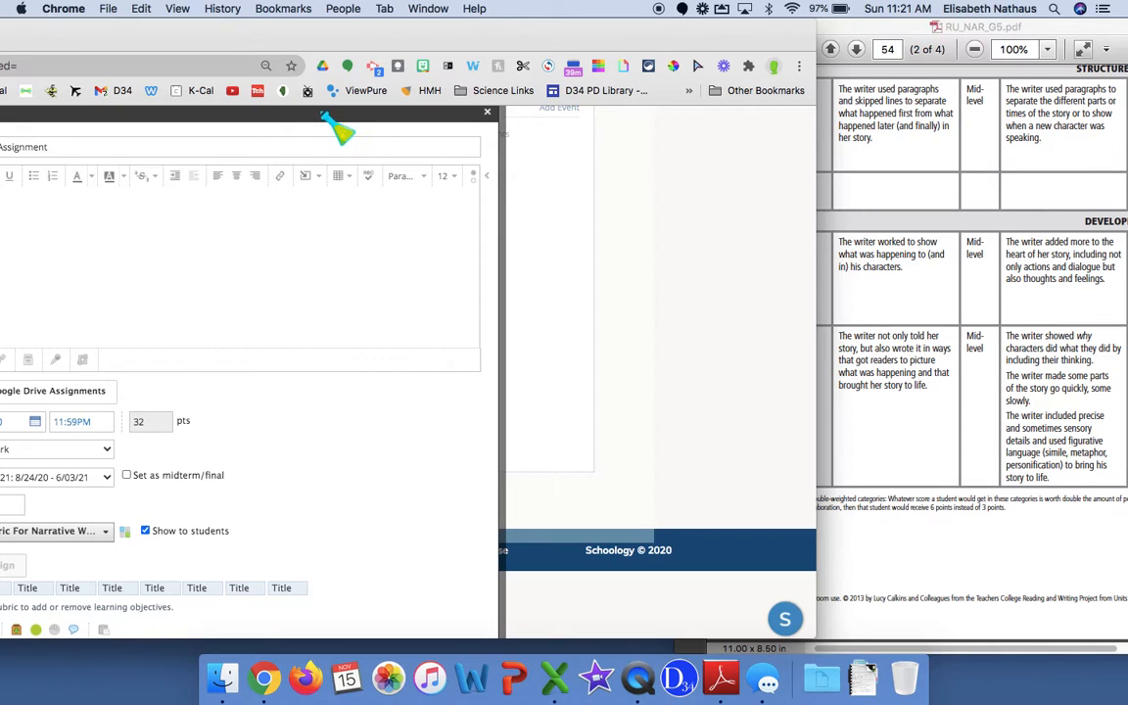
# Widen the browser window, reopen the assignment's narrative writing rubric to review its criteria rows, and save it
pyautogui.doubleClick(300, 32)
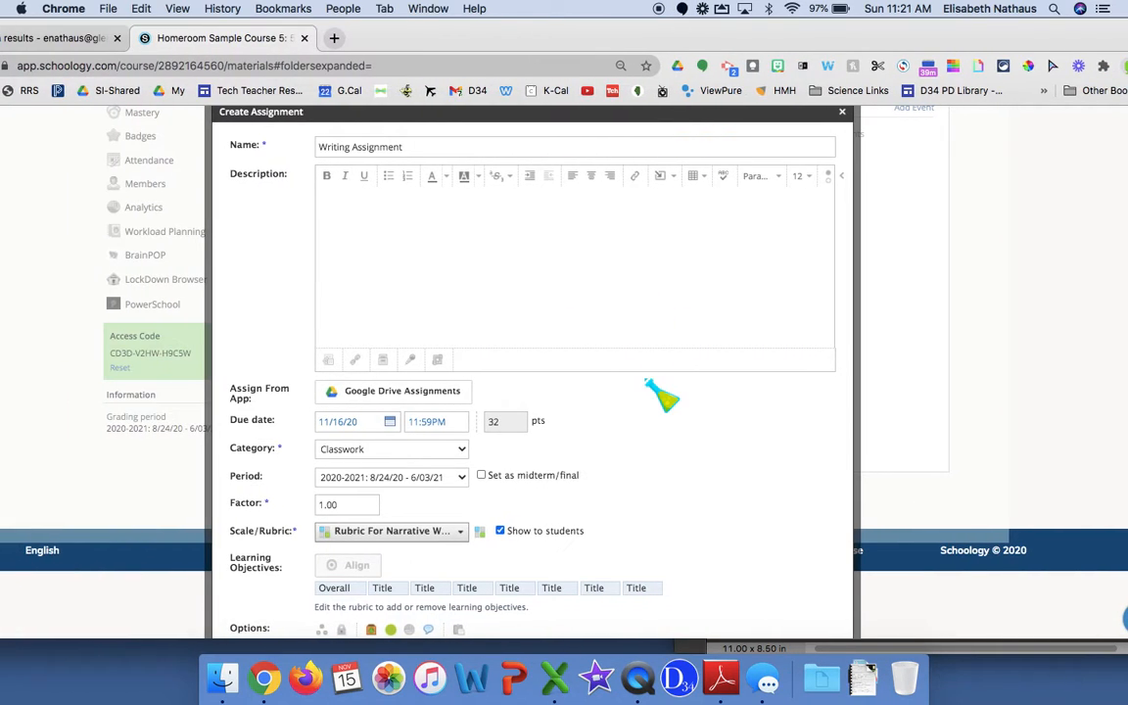
pyautogui.scroll(-1, 662, 394)
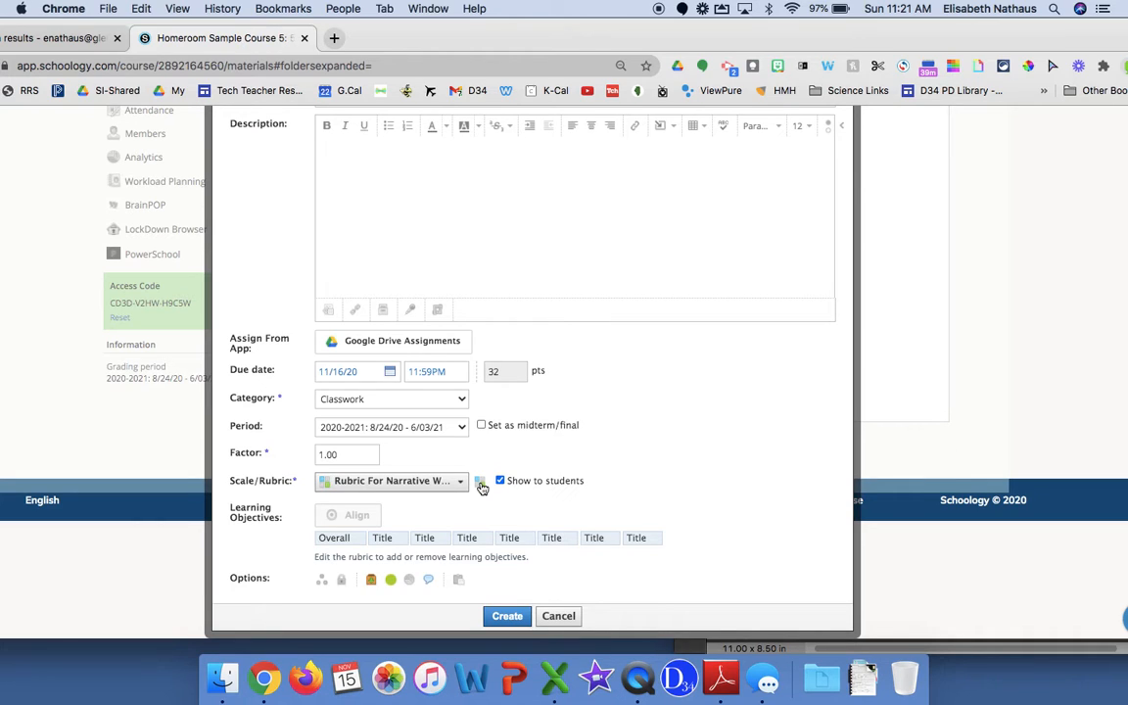
pyautogui.click(480, 484)
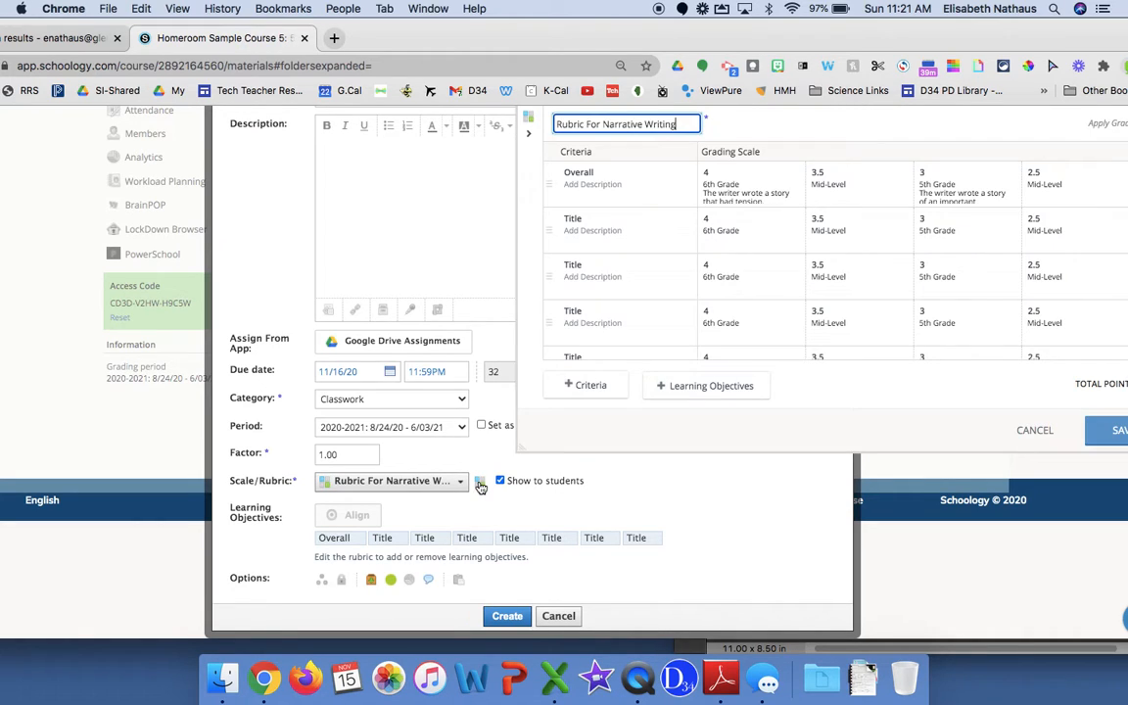
pyautogui.scroll(-5, 693, 353)
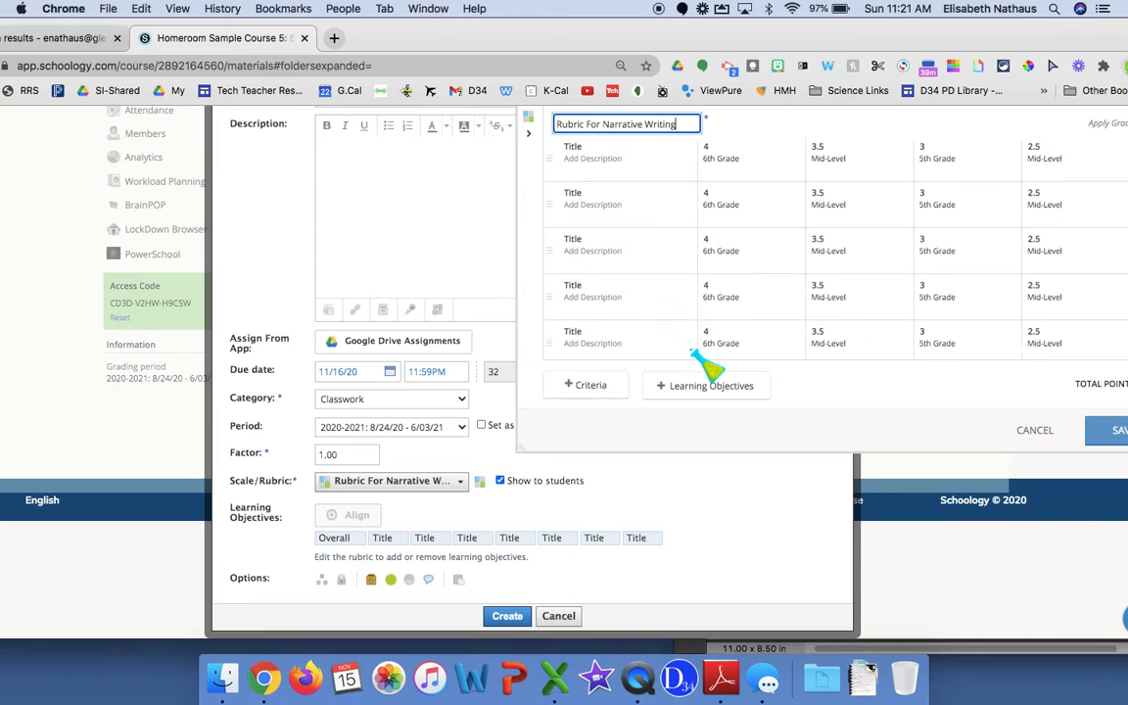
pyautogui.scroll(2, 689, 352)
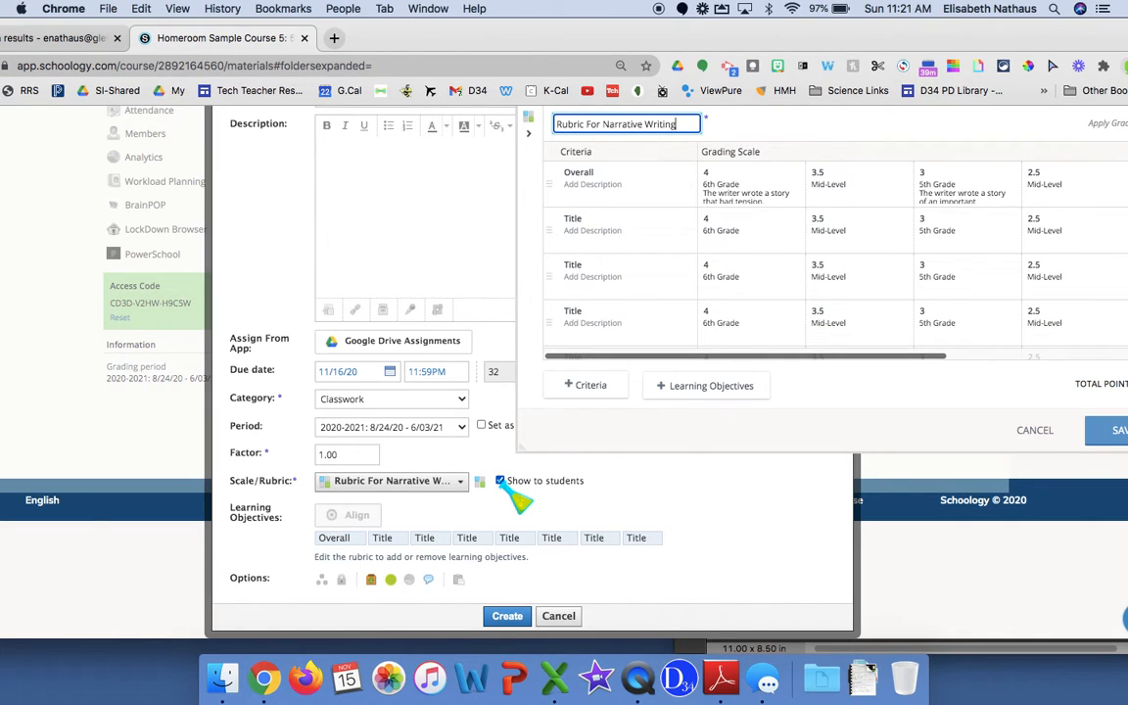
pyautogui.click(1104, 430)
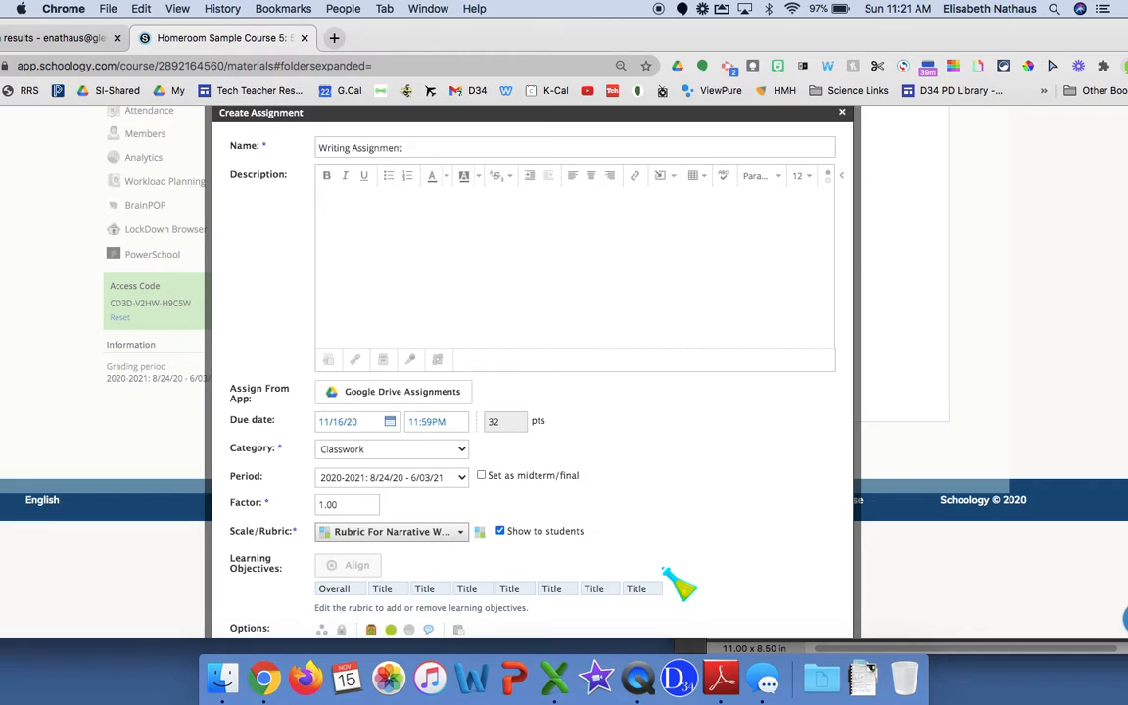
# Create the Writing Assignment with the attached rubric and find it in the course materials list
pyautogui.scroll(-2, 666, 572)
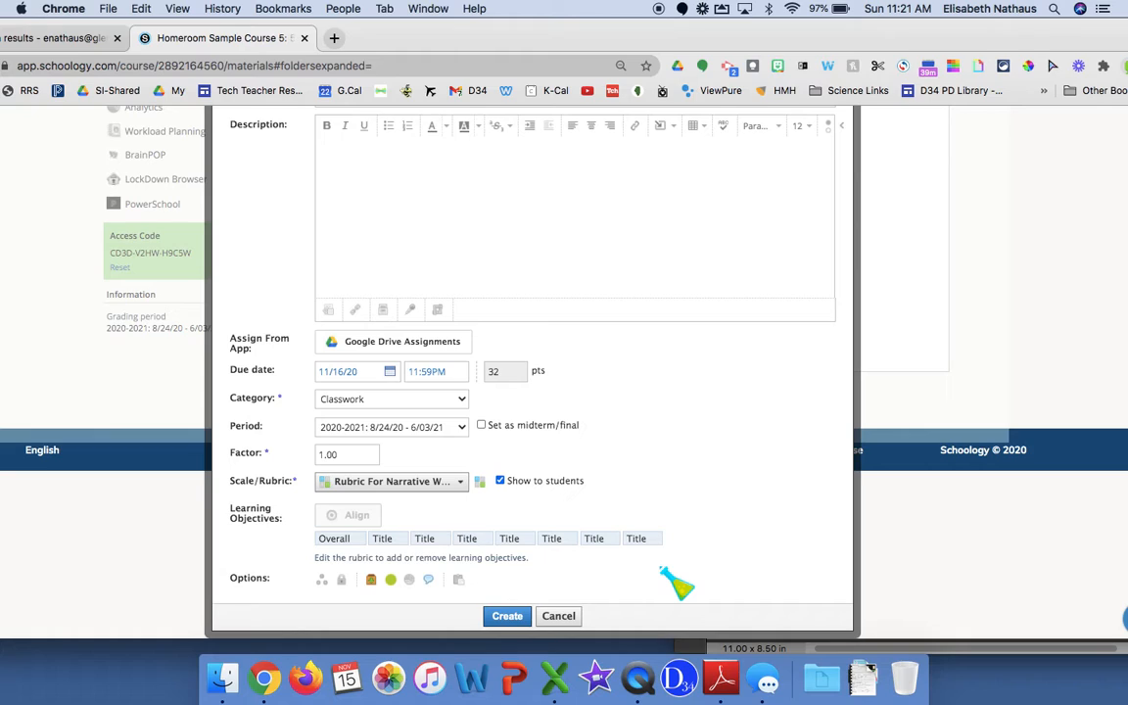
pyautogui.click(500, 615)
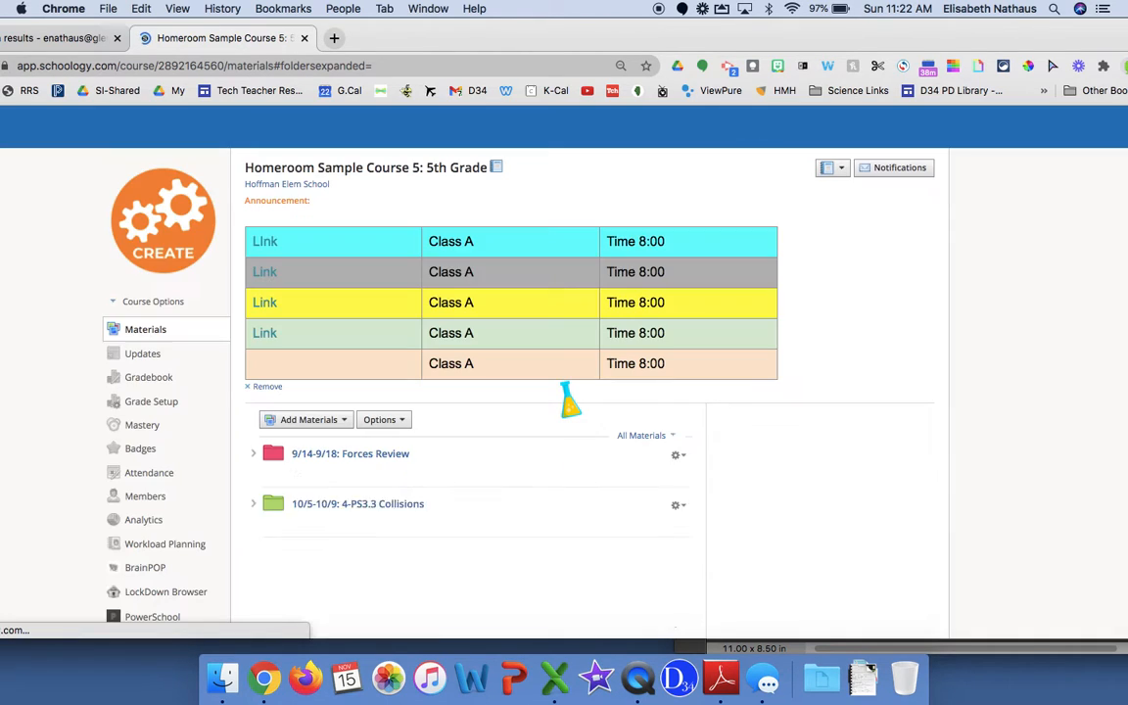
pyautogui.scroll(-5, 566, 327)
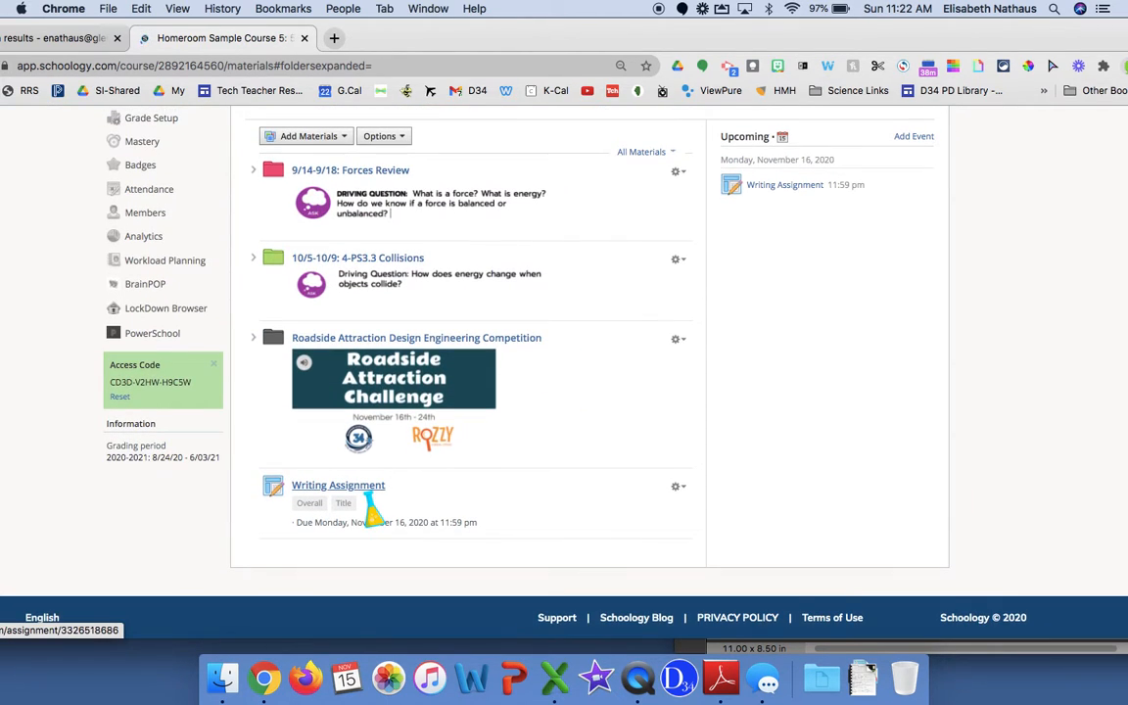
# Open the Writing Assignment from the course materials and look over its rubric criteria and grading scale
pyautogui.click(344, 486)
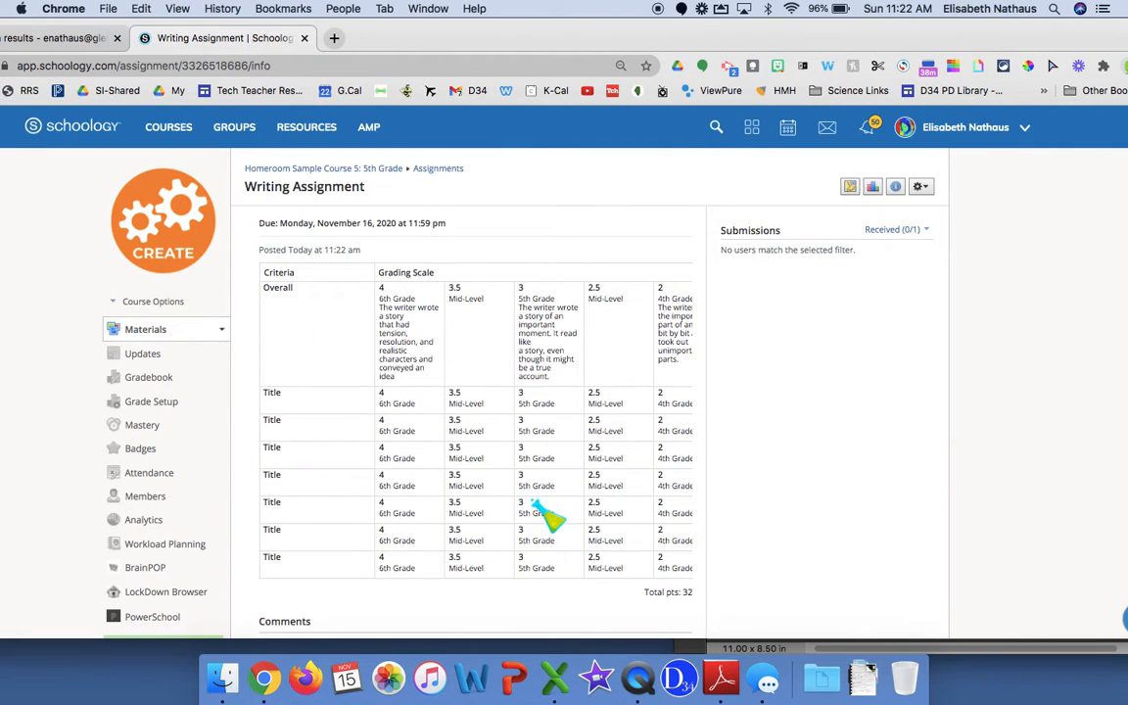
pyautogui.hscroll(5, 658, 539)
pyautogui.hscroll(-5, 657, 540)
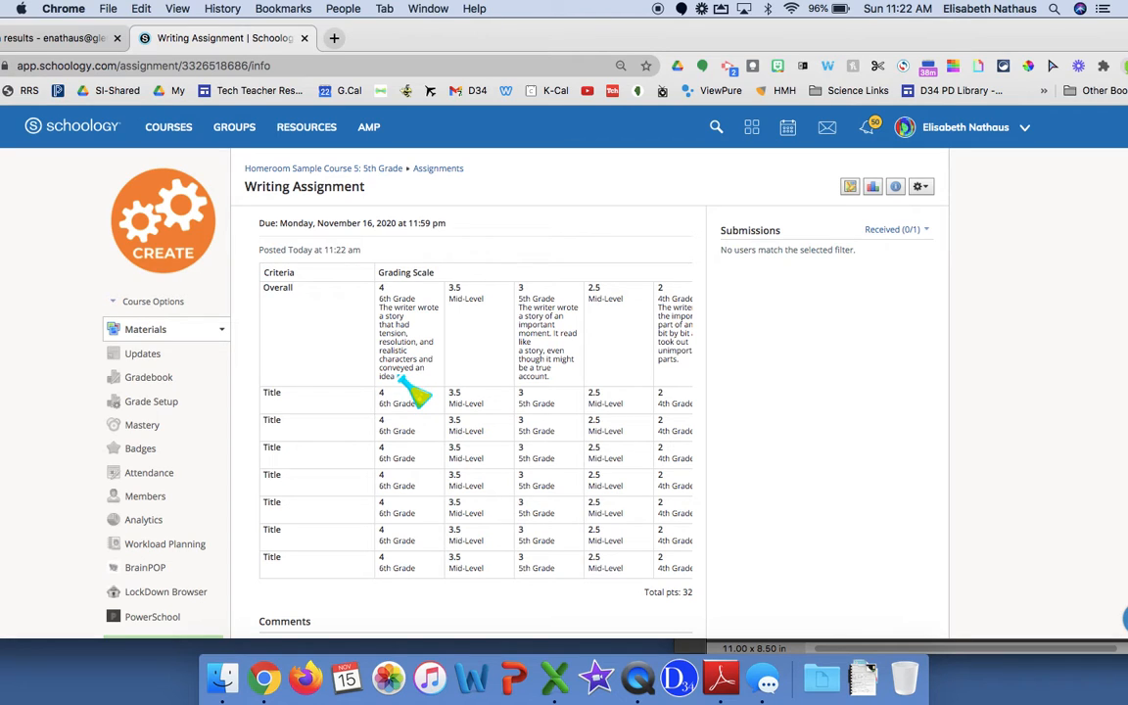
pyautogui.scroll(-2, 403, 387)
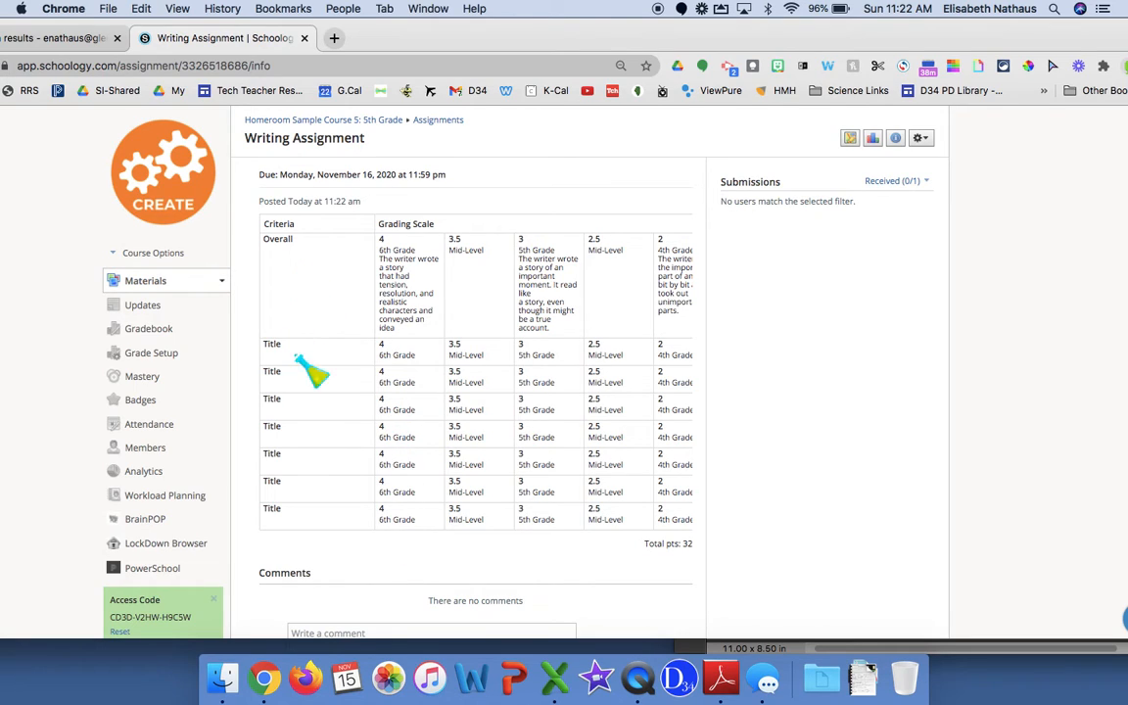
pyautogui.scroll(-3, 463, 435)
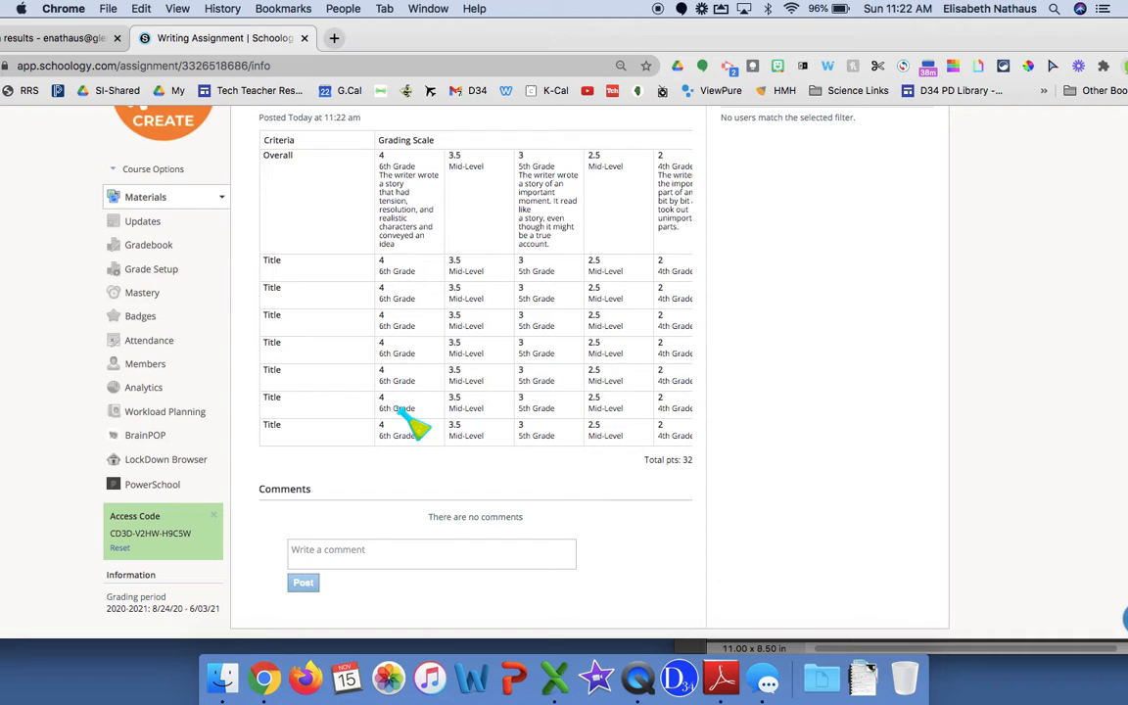
pyautogui.scroll(1, 588, 469)
pyautogui.scroll(5, 612, 494)
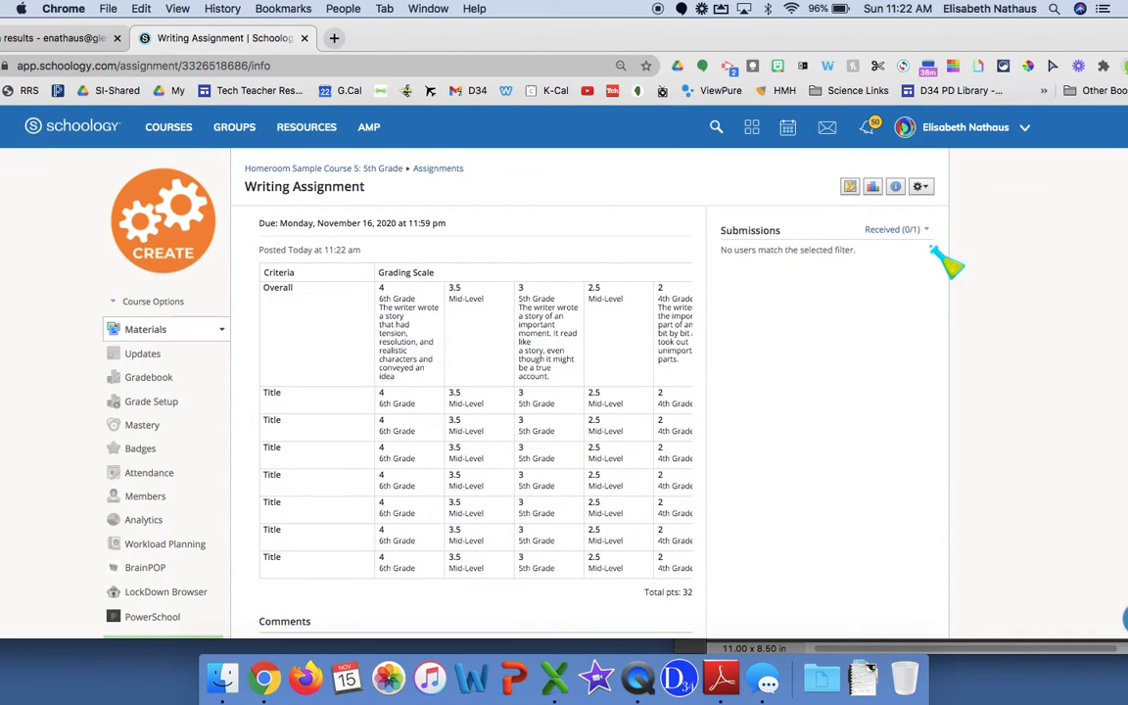
# Edit the Writing Assignment to attach the file RU_NAR_G5.pdf from Downloads, and save the changes
pyautogui.click(921, 187)
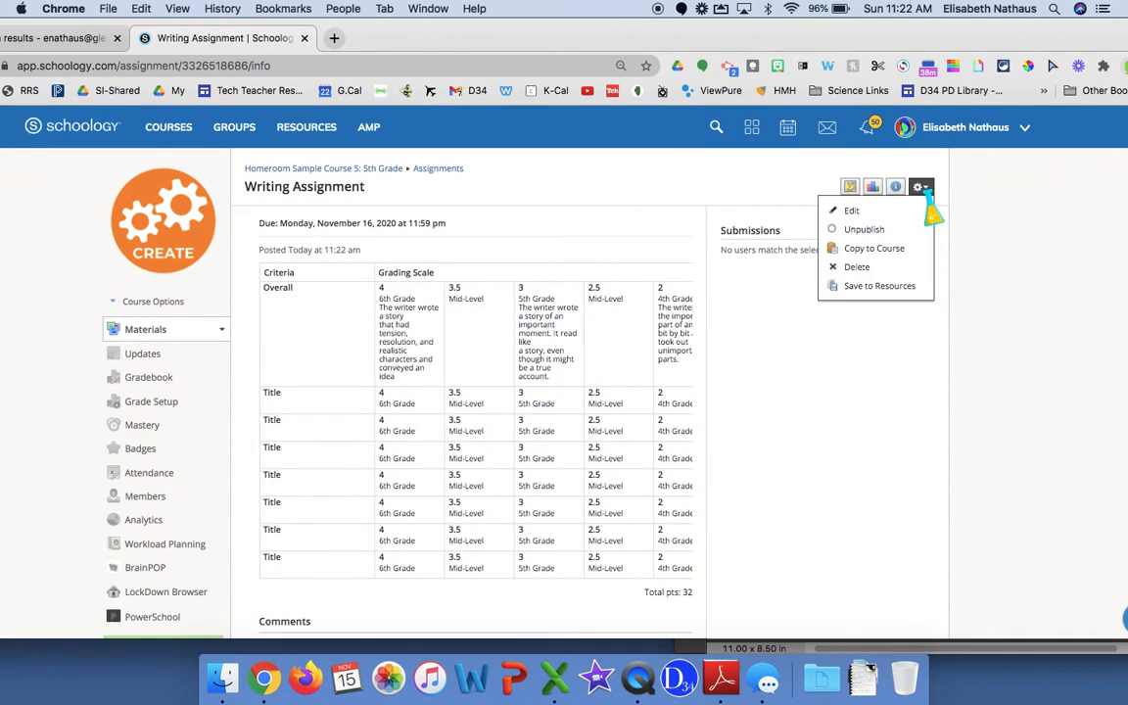
pyautogui.click(893, 212)
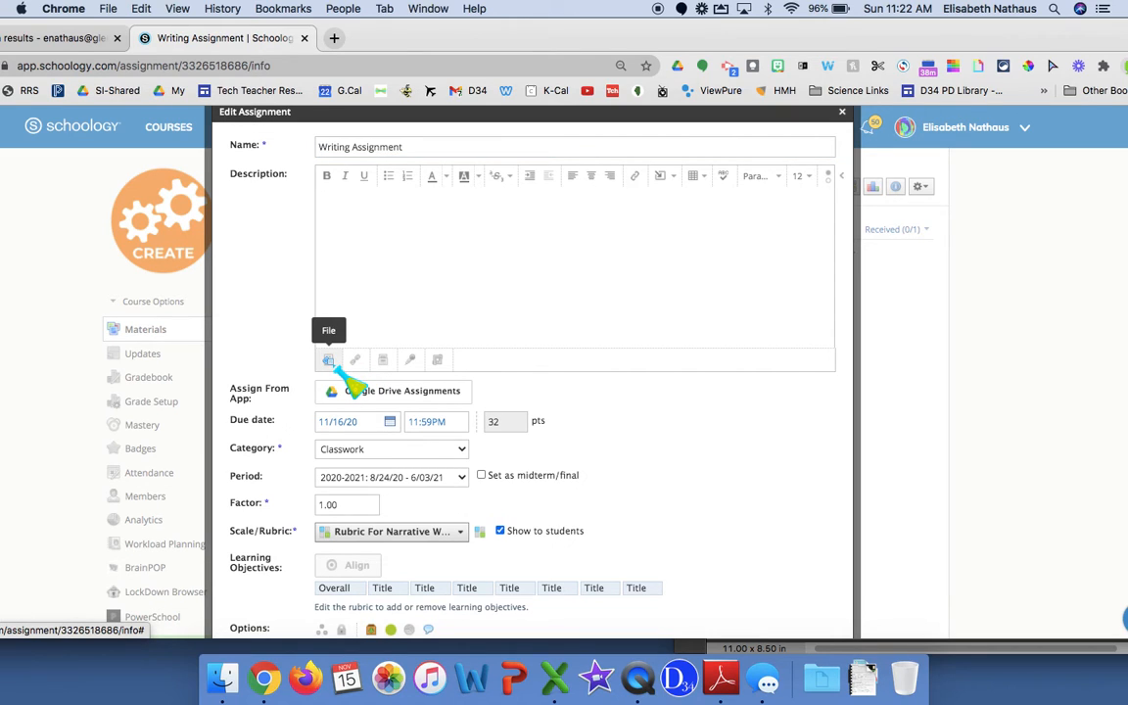
pyautogui.click(329, 361)
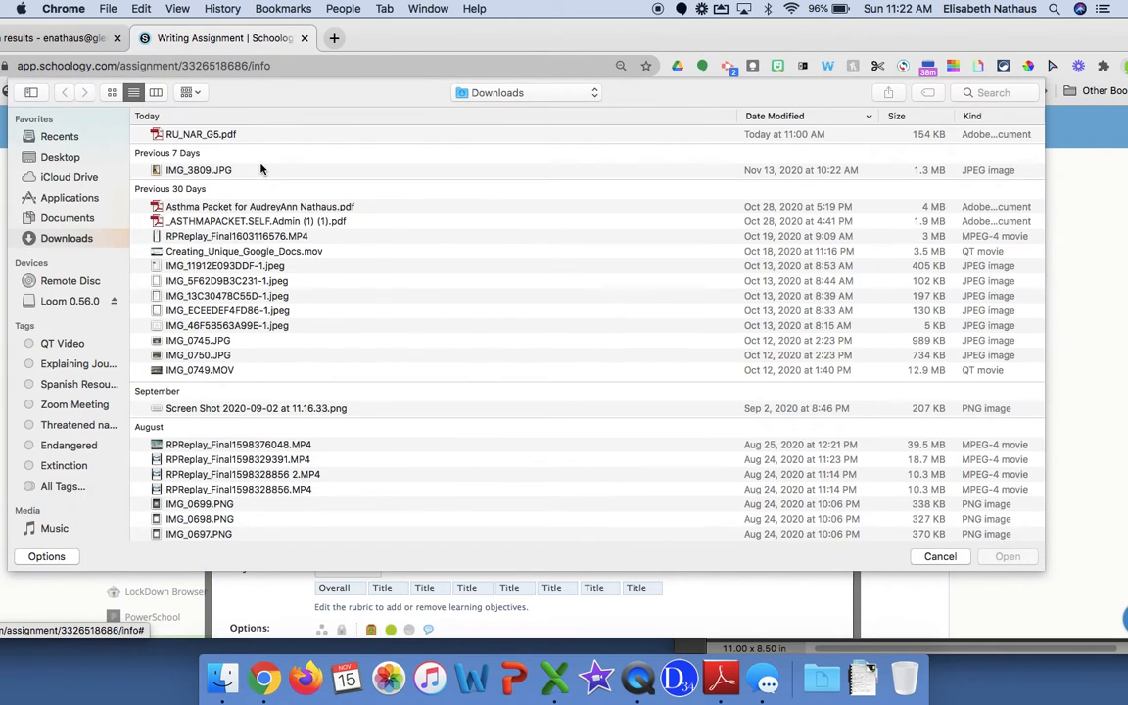
pyautogui.doubleClick(186, 136)
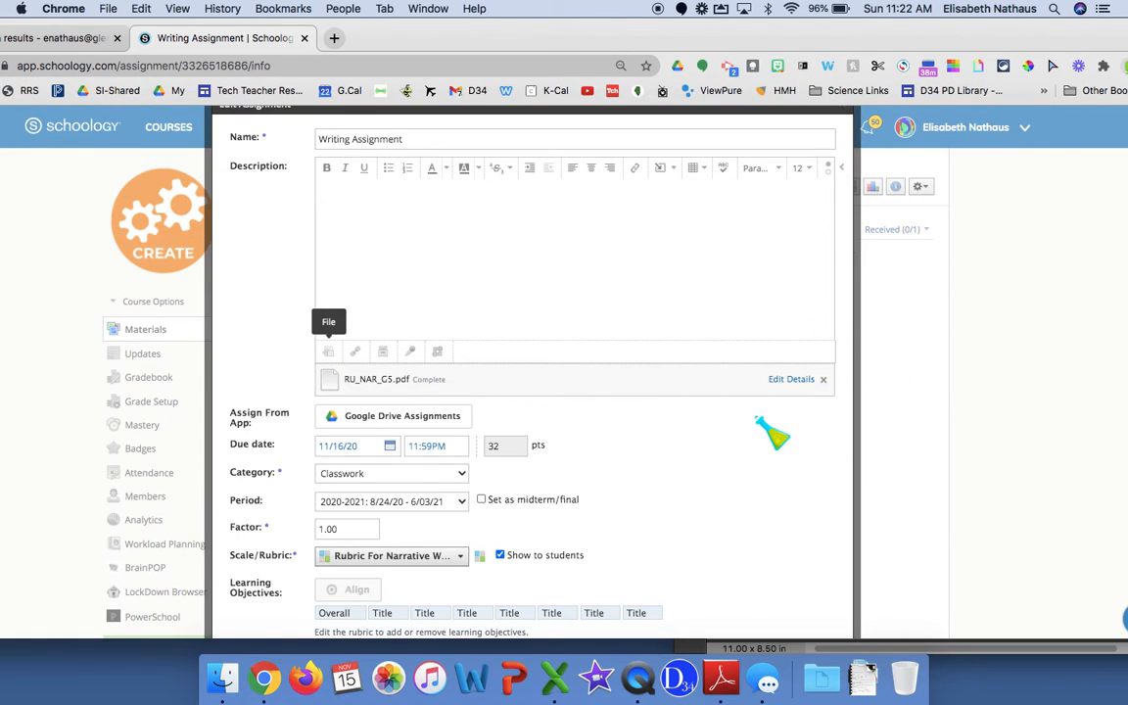
pyautogui.scroll(-5, 762, 431)
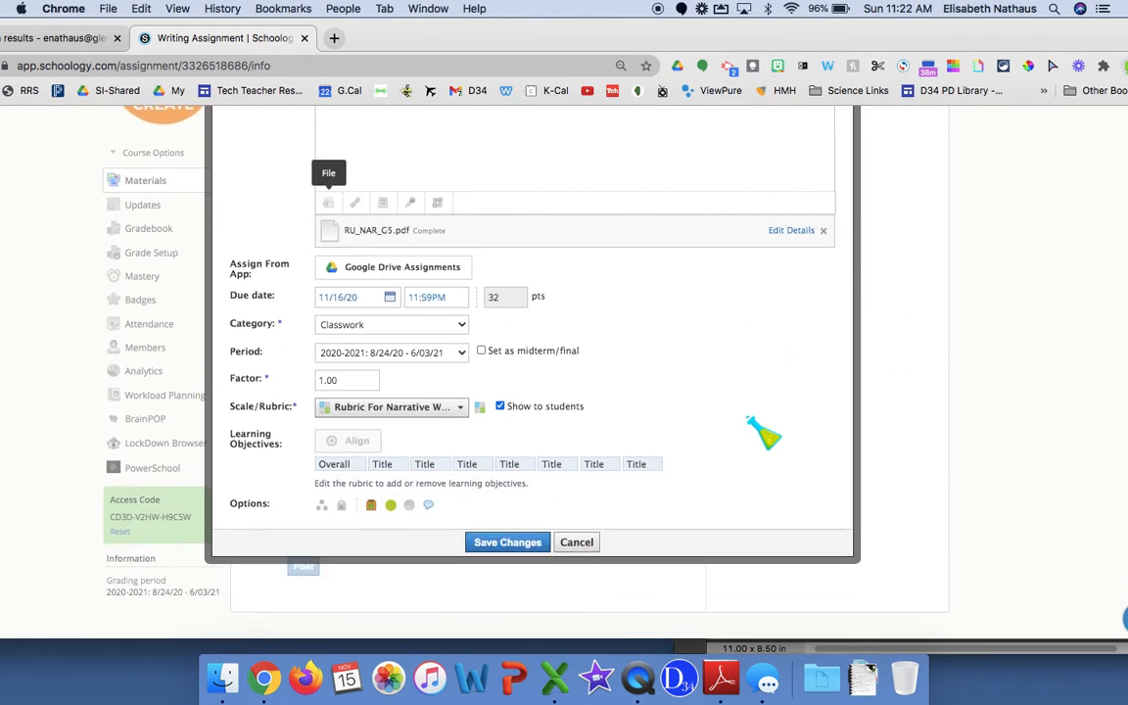
pyautogui.click(507, 519)
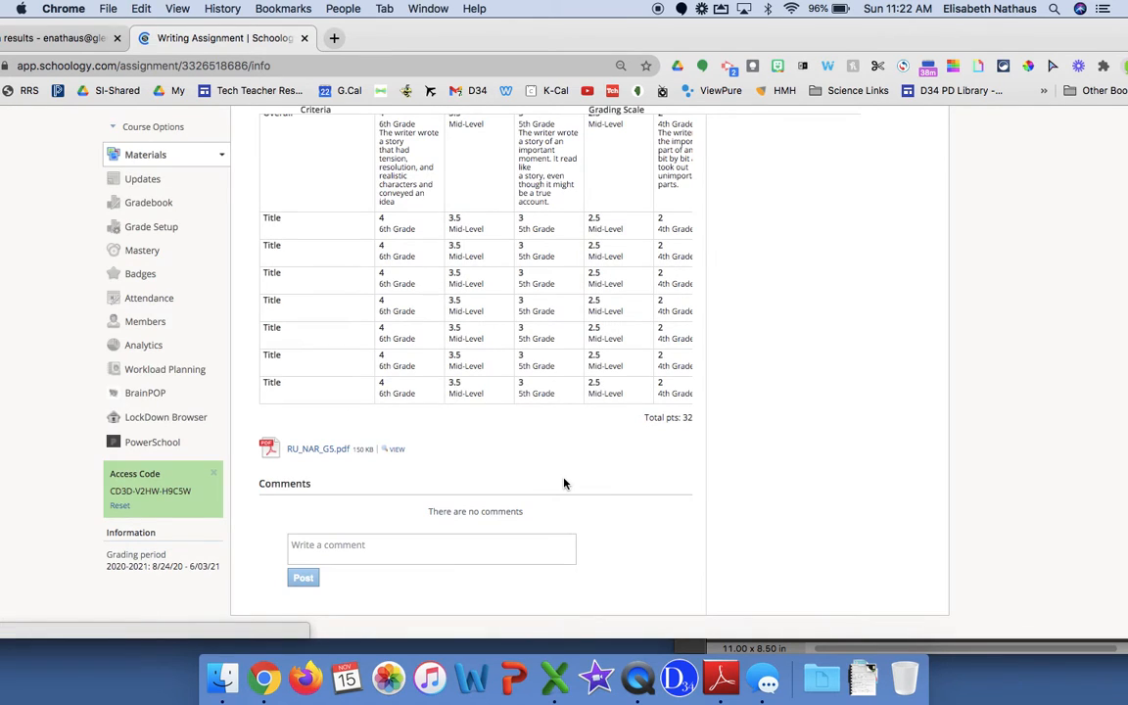
# View the attached RU_NAR_G5.pdf in the document viewer and look through its Structure criteria
pyautogui.click(395, 449)
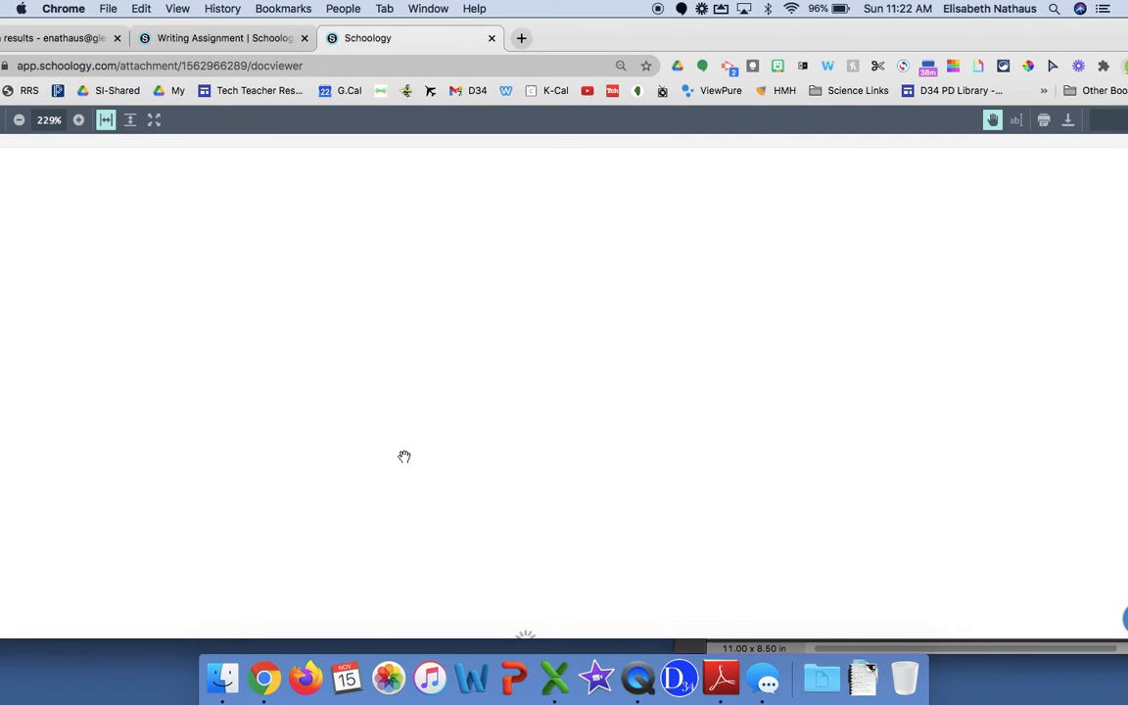
pyautogui.scroll(-5, 405, 456)
pyautogui.scroll(3, 404, 456)
pyautogui.scroll(2, 404, 456)
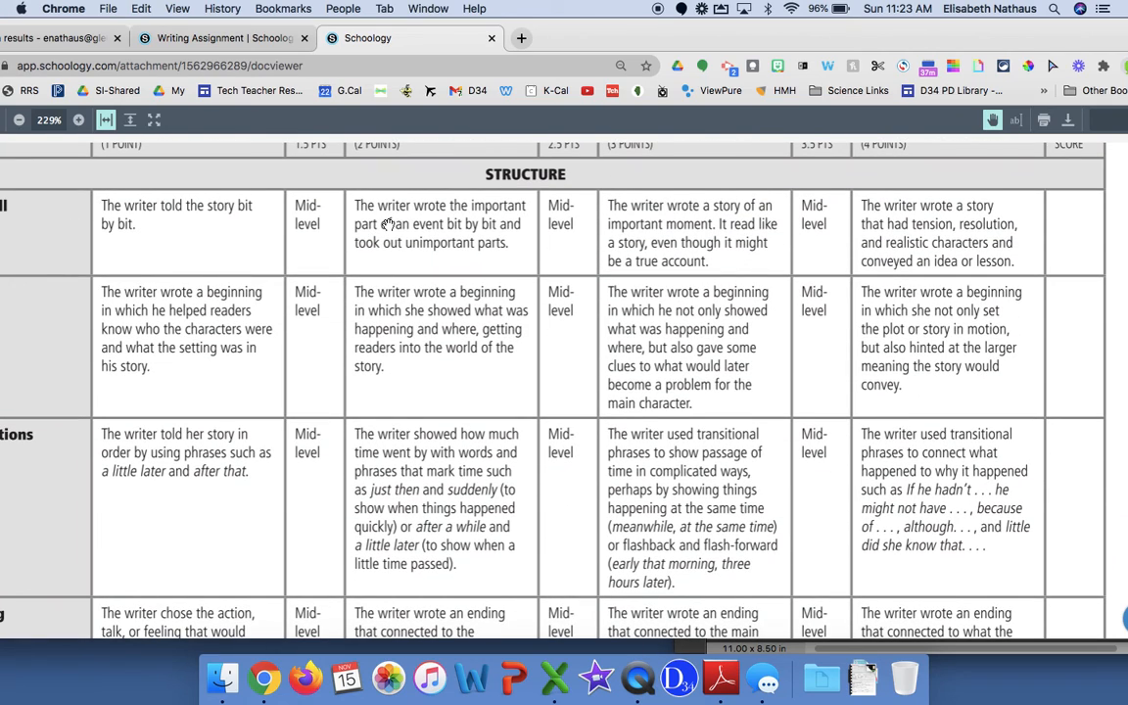